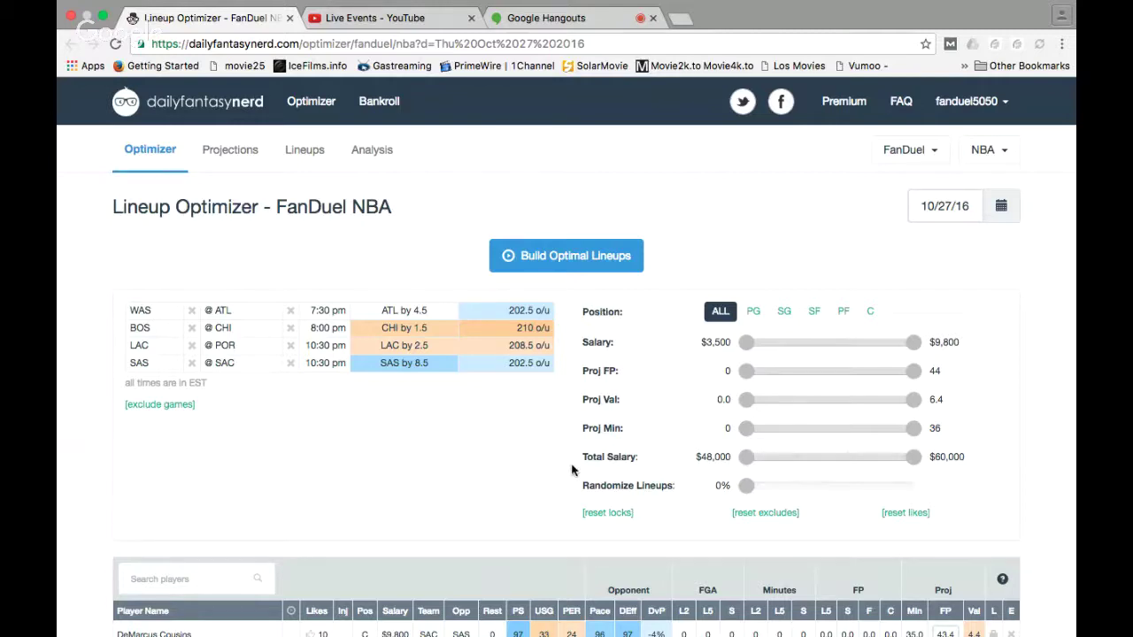
# Filter the NBA player table to point guards only (PG)
pyautogui.scroll(-2, 572, 471)
pyautogui.scroll(-1, 571, 471)
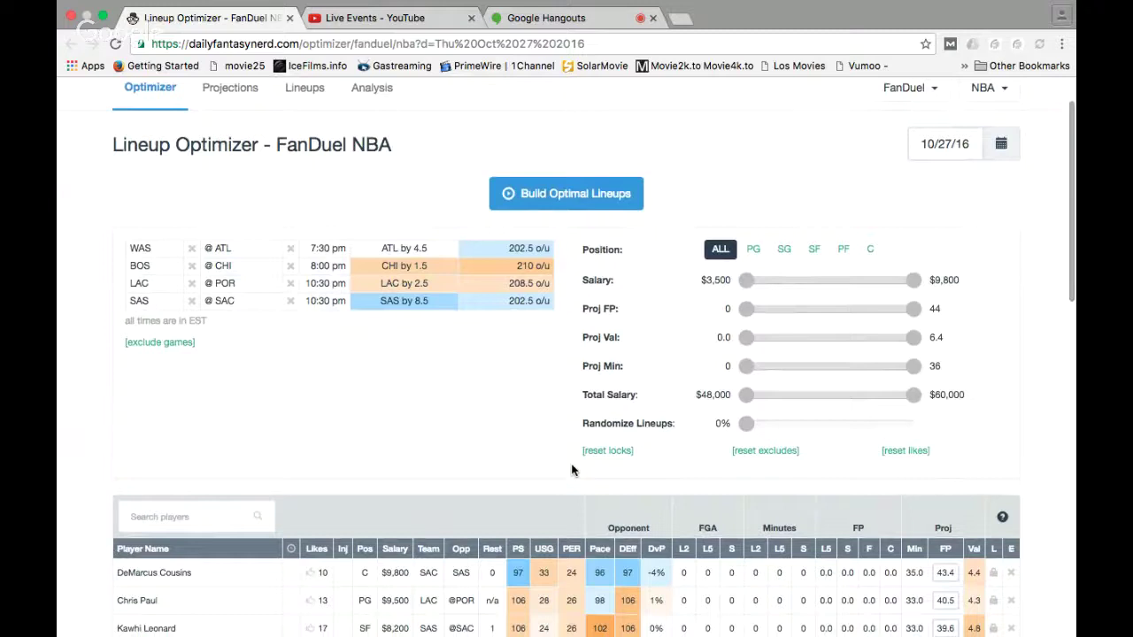
pyautogui.scroll(-1, 572, 471)
pyautogui.scroll(3, 572, 471)
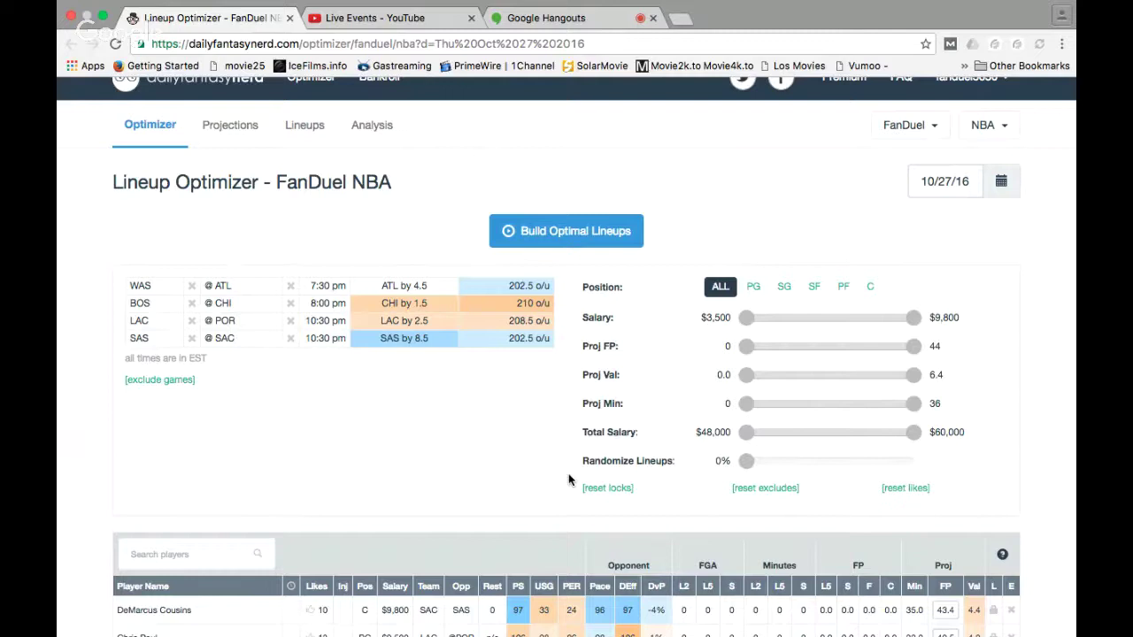
pyautogui.scroll(-1, 570, 480)
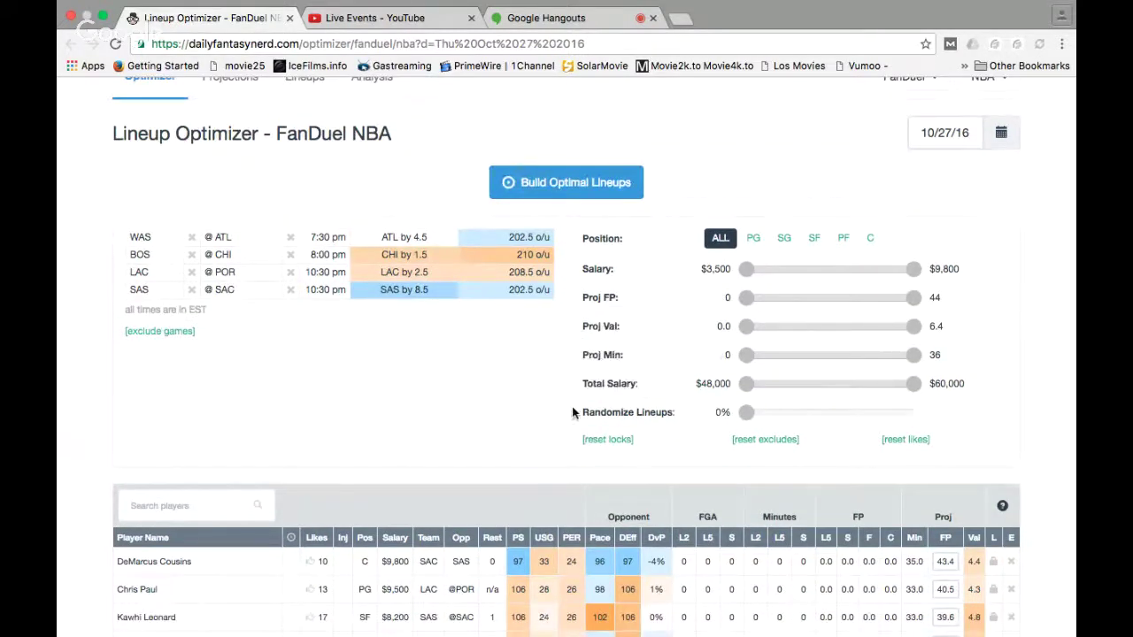
pyautogui.scroll(-2, 549, 392)
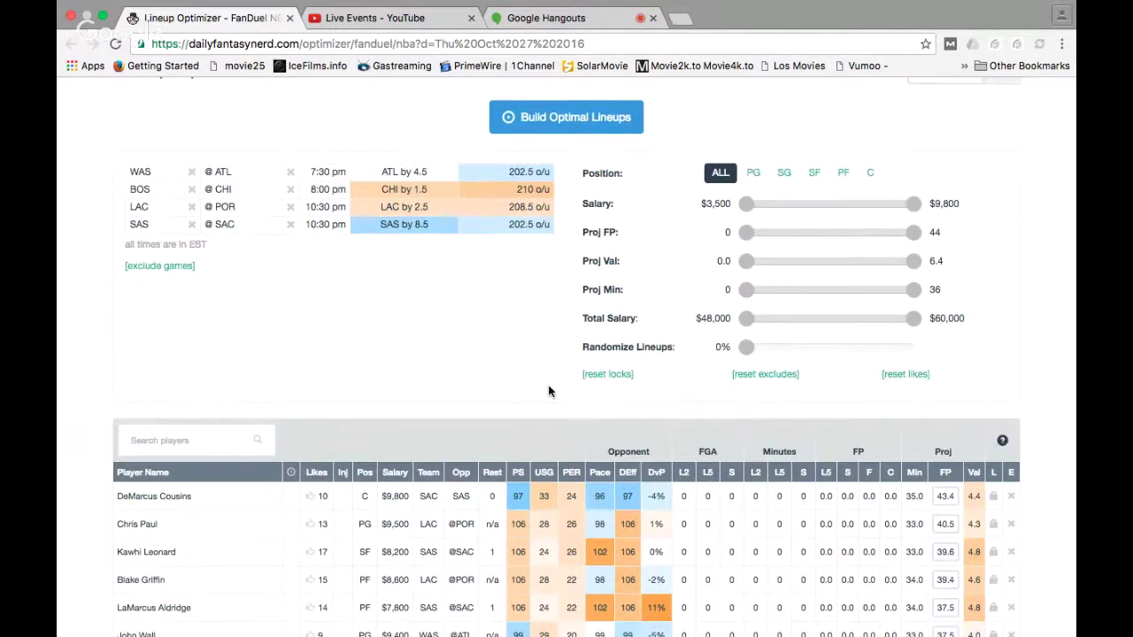
pyautogui.scroll(1, 549, 391)
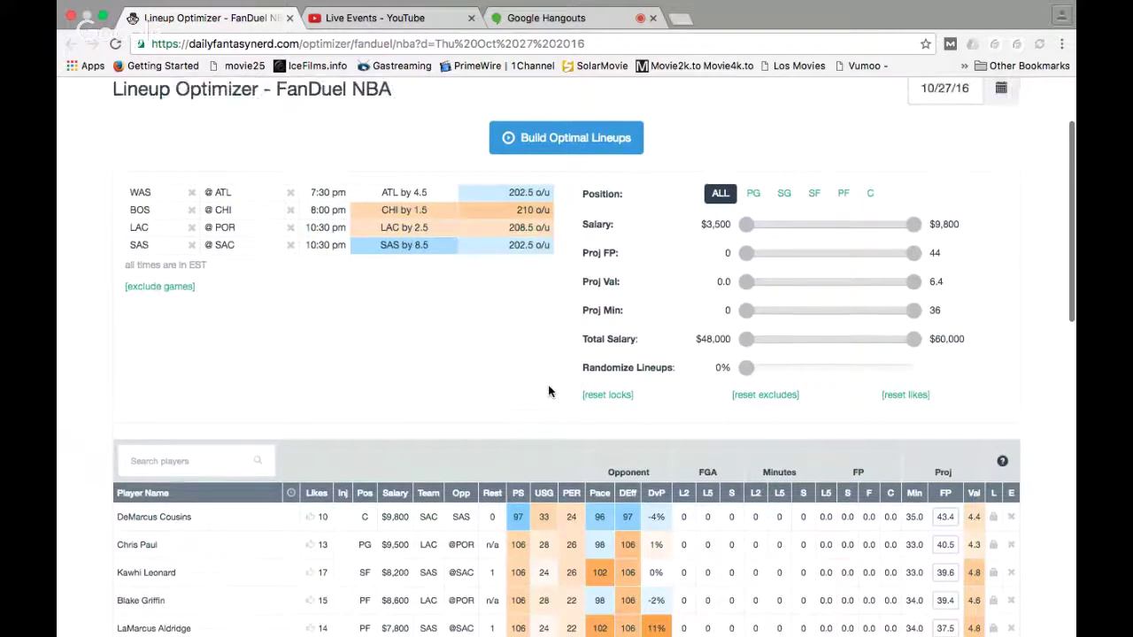
pyautogui.click(753, 194)
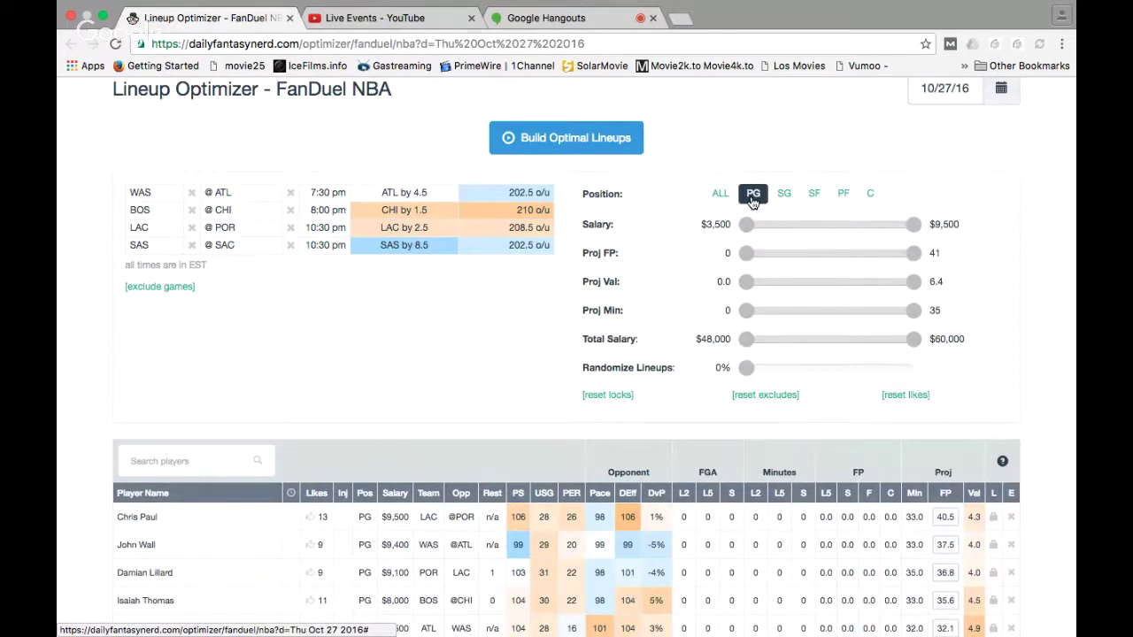
pyautogui.scroll(-2, 539, 370)
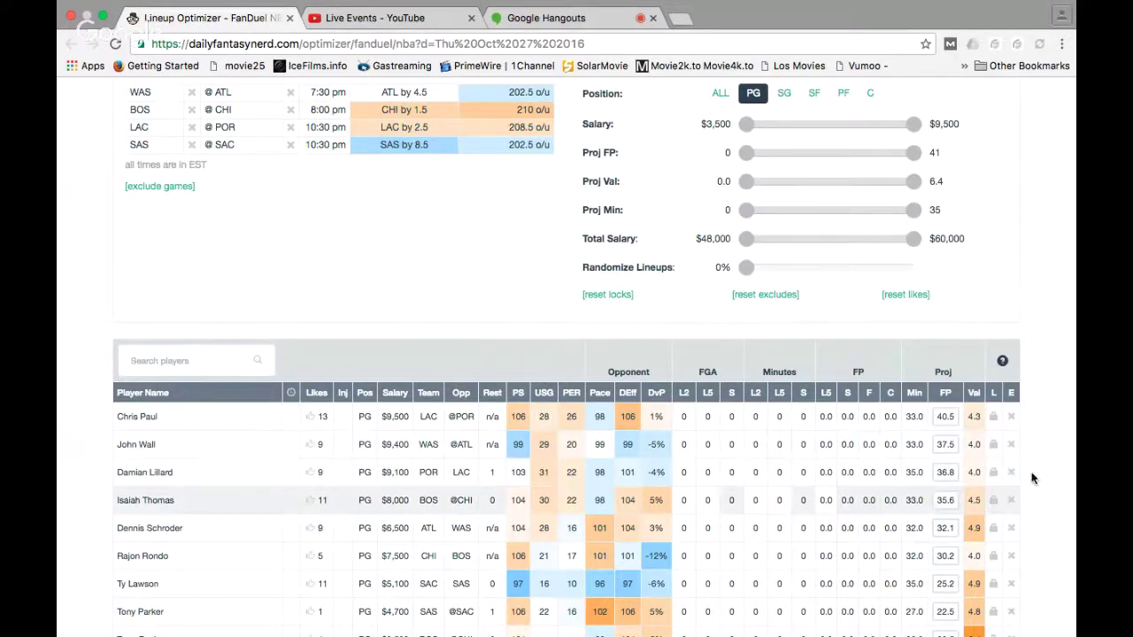
# Sort the point guards by projected value and mark Dennis Schroder as liked
pyautogui.scroll(-4, 1067, 509)
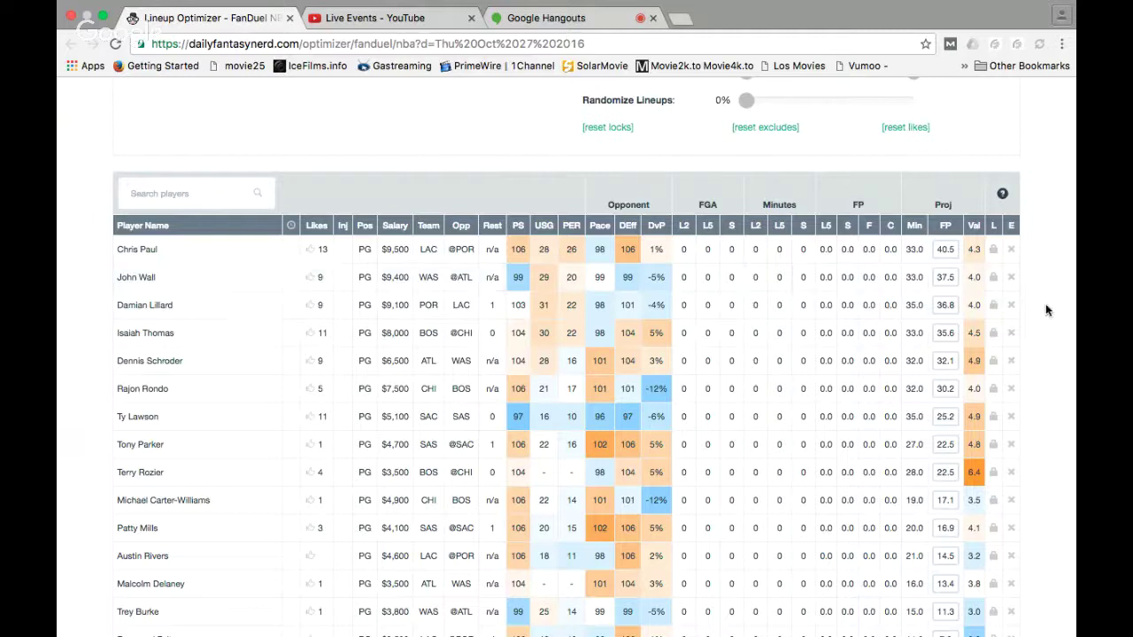
pyautogui.scroll(1, 1046, 303)
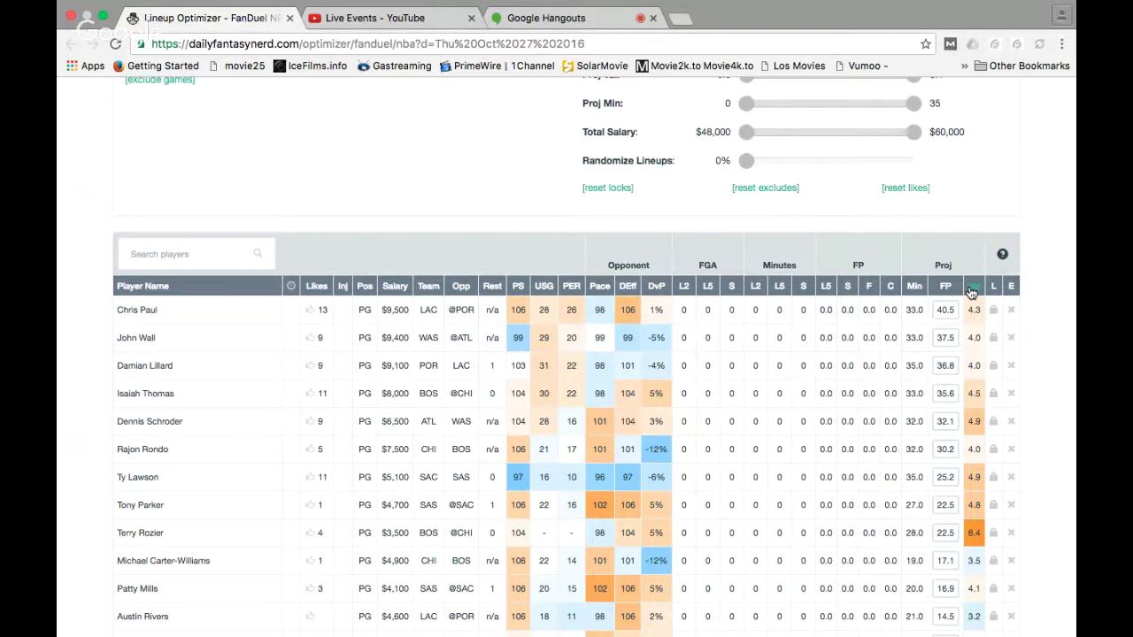
pyautogui.click(972, 290)
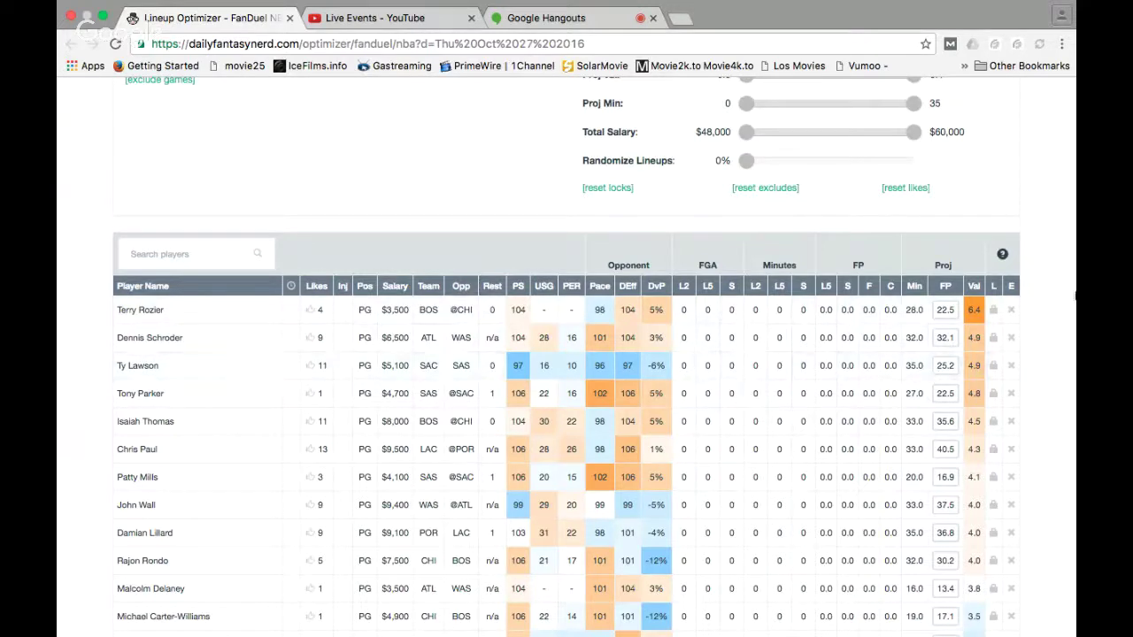
pyautogui.click(311, 339)
# Sort the point guards by opponent defense versus position (DvP) to compare their matchups
pyautogui.scroll(5, 412, 330)
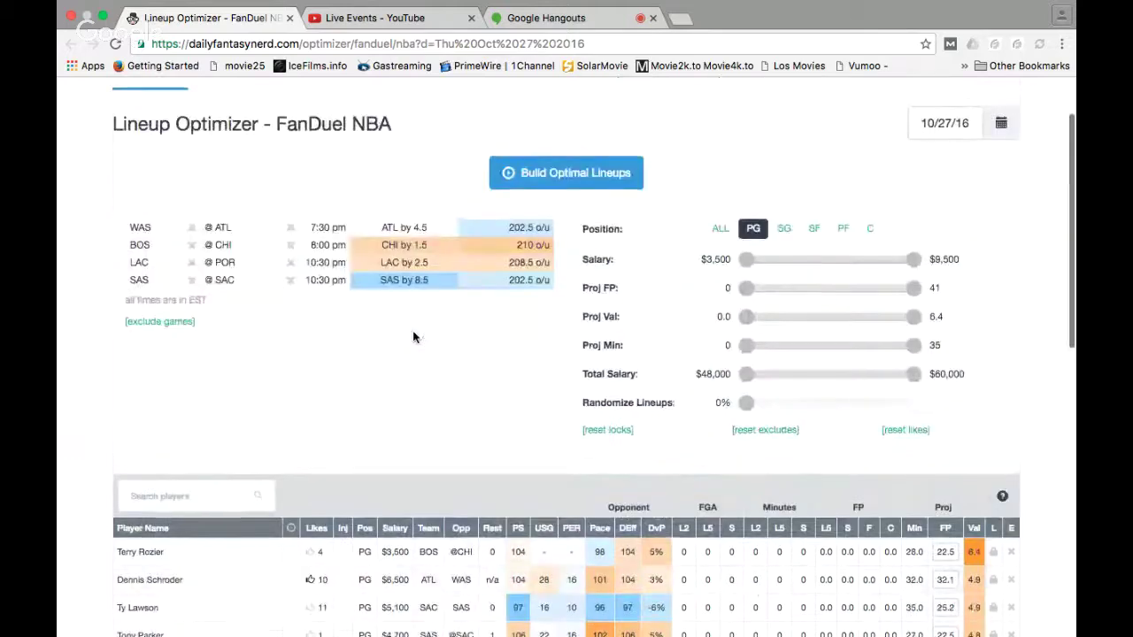
pyautogui.scroll(-2, 431, 409)
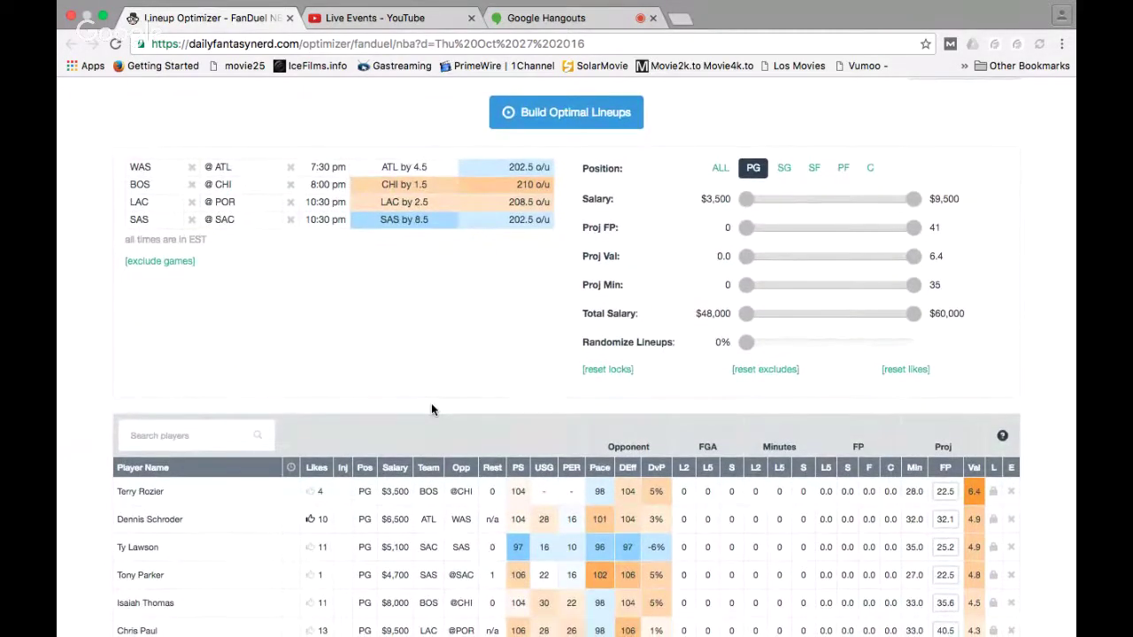
pyautogui.scroll(-1, 431, 409)
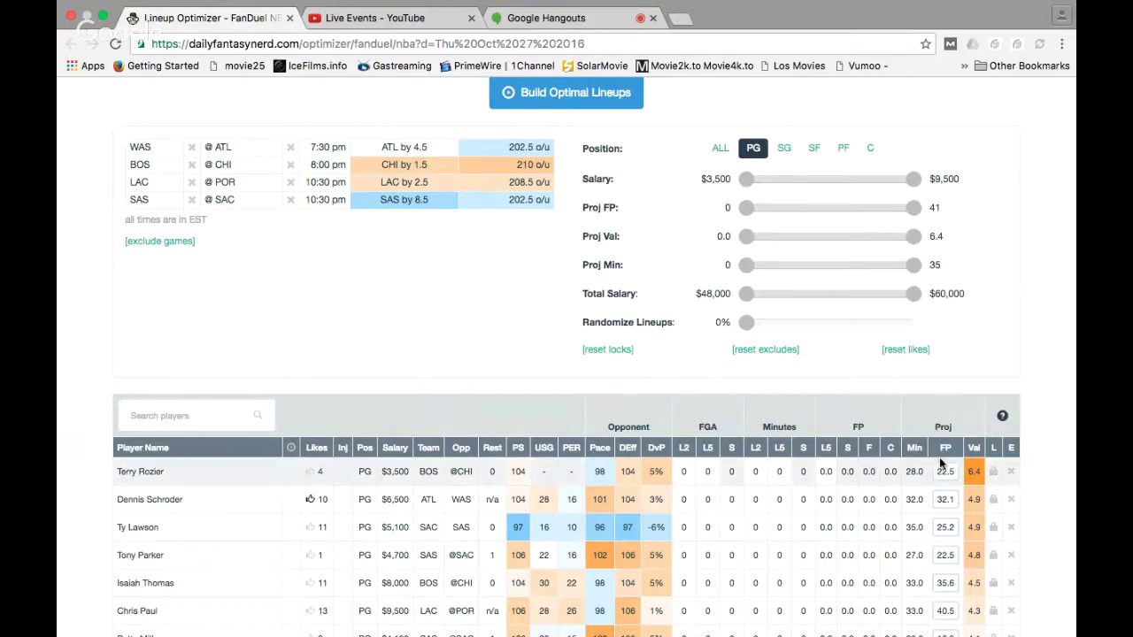
pyautogui.moveTo(635, 453)
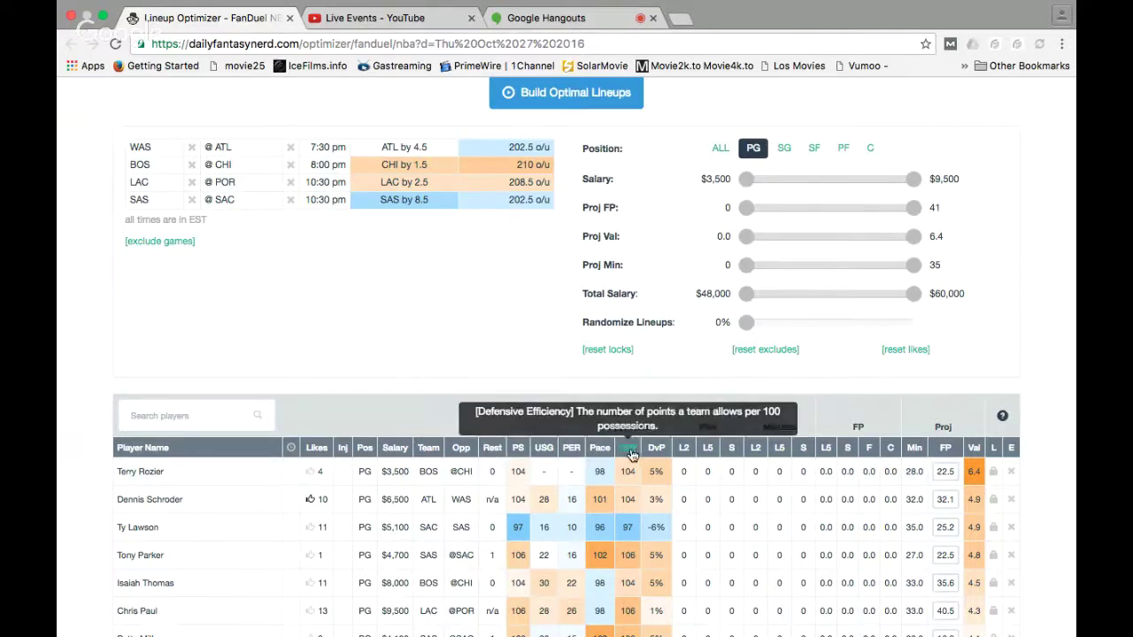
pyautogui.click(653, 452)
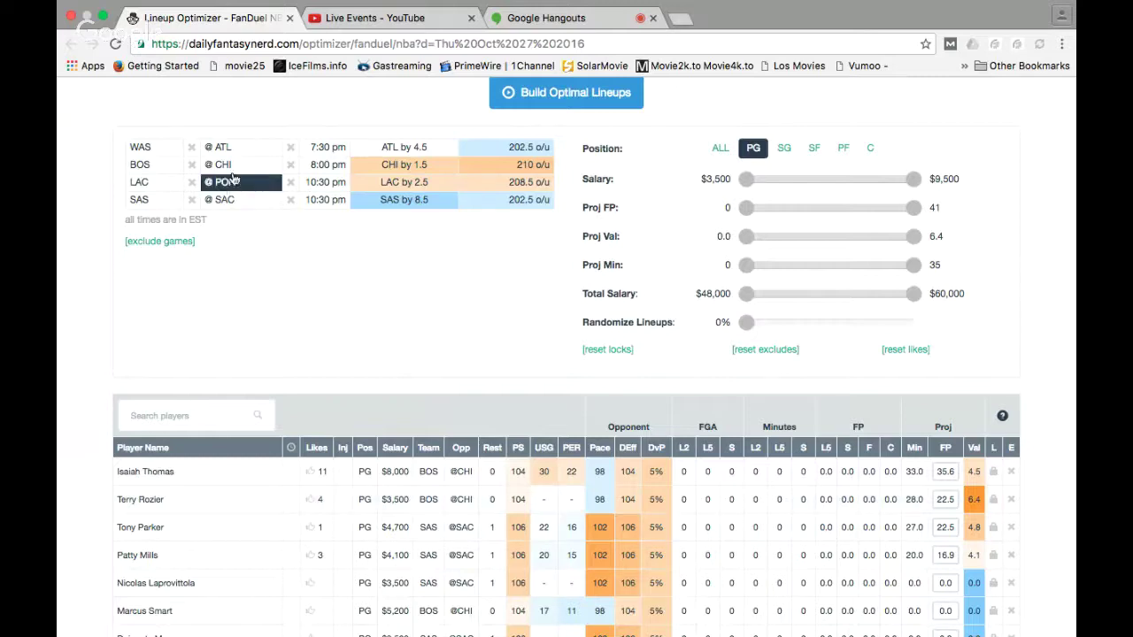
# Filter the point guards by team to compare Chicago's and Boston's players in the BOS @ CHI game
pyautogui.click(228, 171)
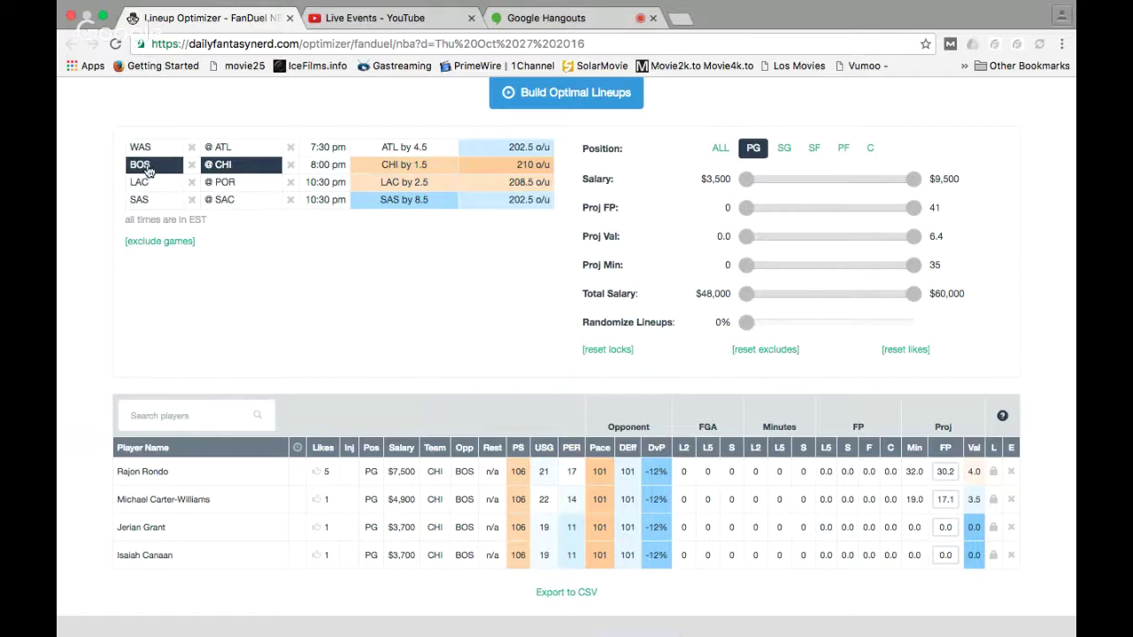
pyautogui.click(147, 168)
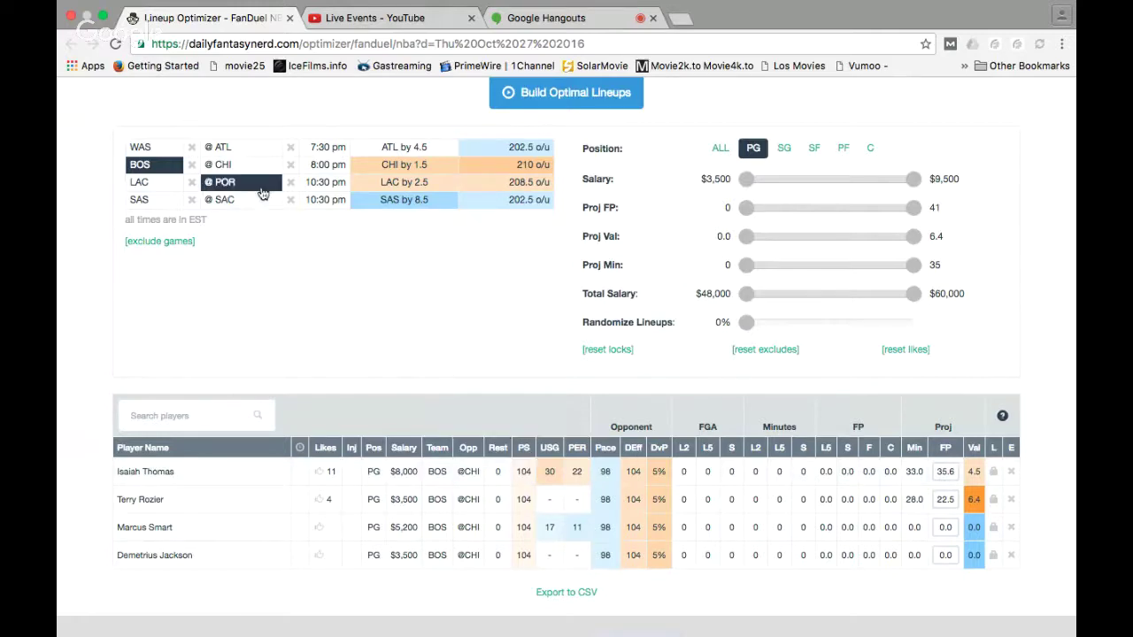
pyautogui.click(226, 166)
pyautogui.click(159, 168)
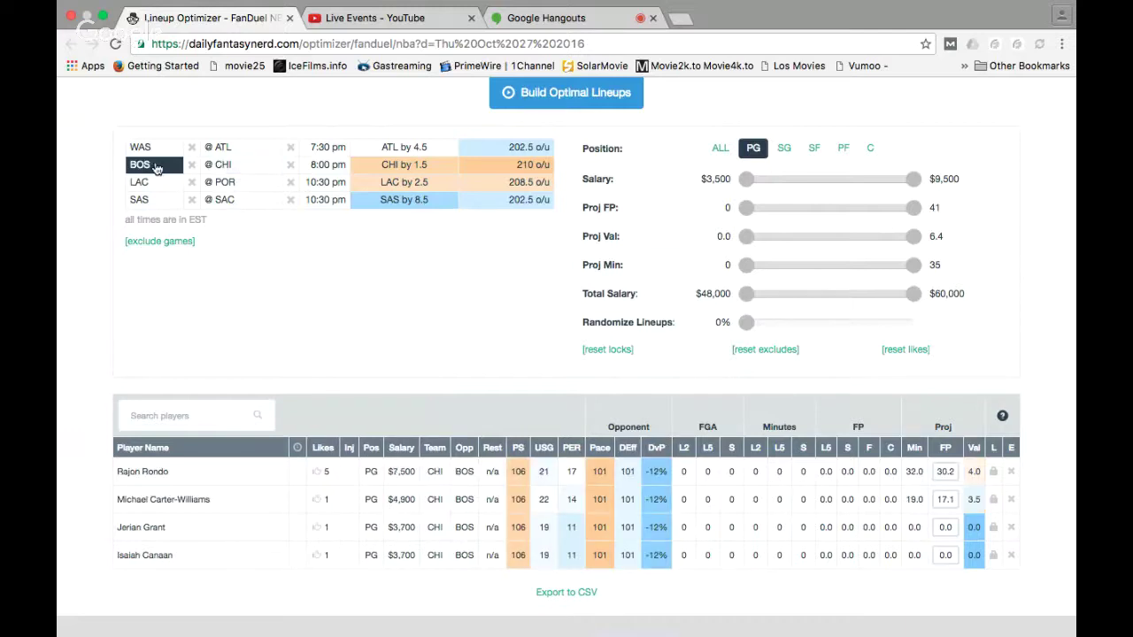
pyautogui.click(213, 171)
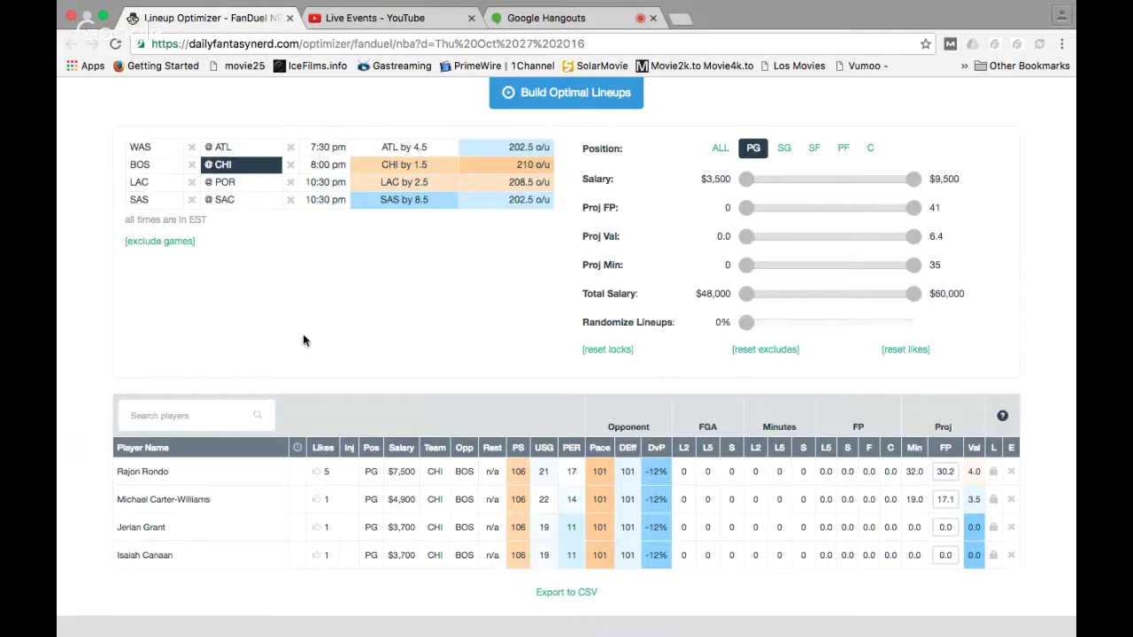
pyautogui.click(232, 202)
pyautogui.click(231, 202)
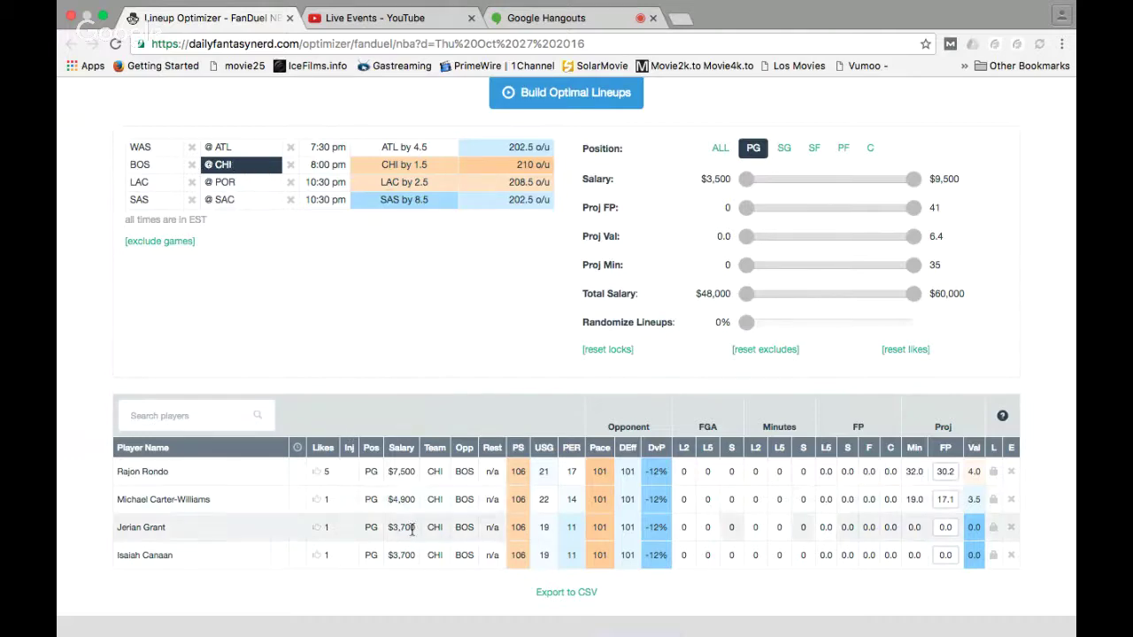
# Like Isaiah Thomas in the Boston-only player list and remove the team filter
pyautogui.click(152, 164)
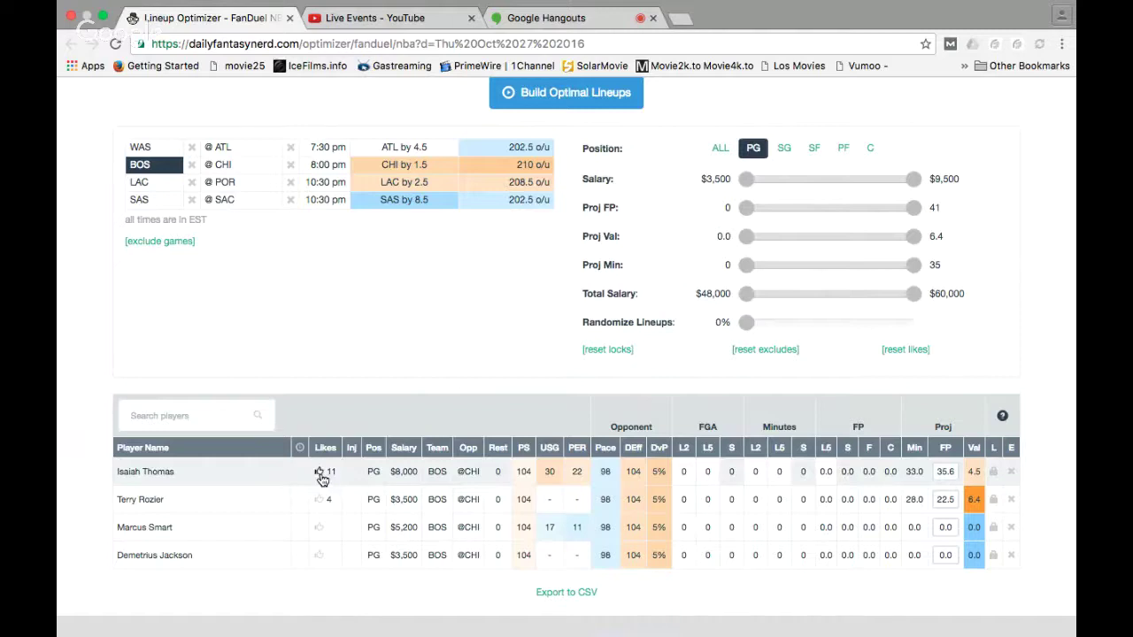
pyautogui.click(318, 471)
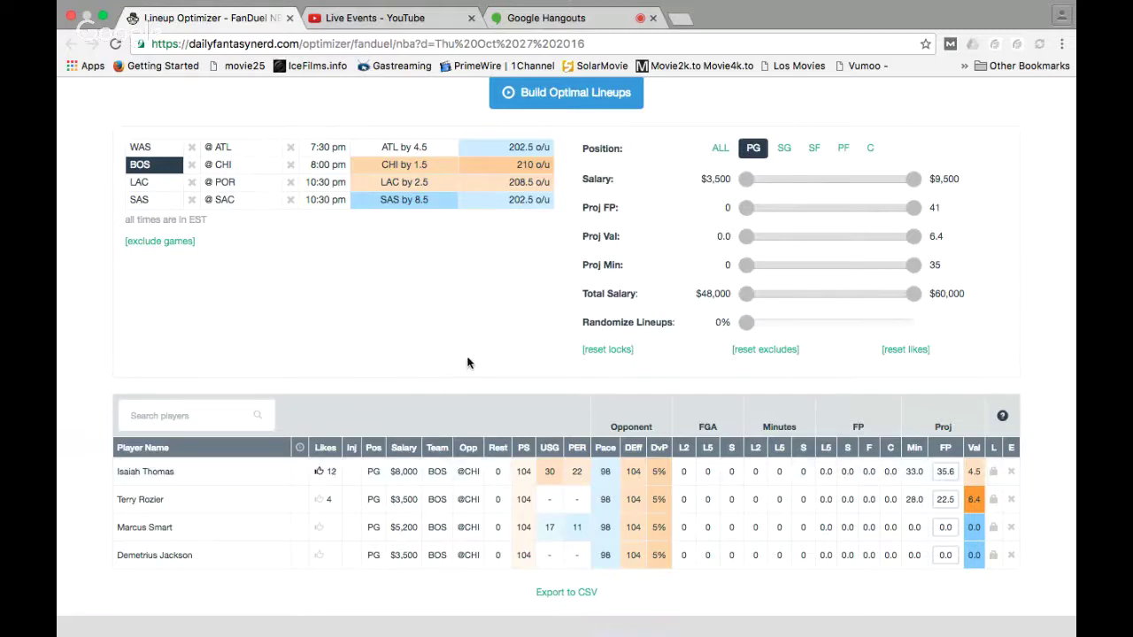
pyautogui.click(147, 170)
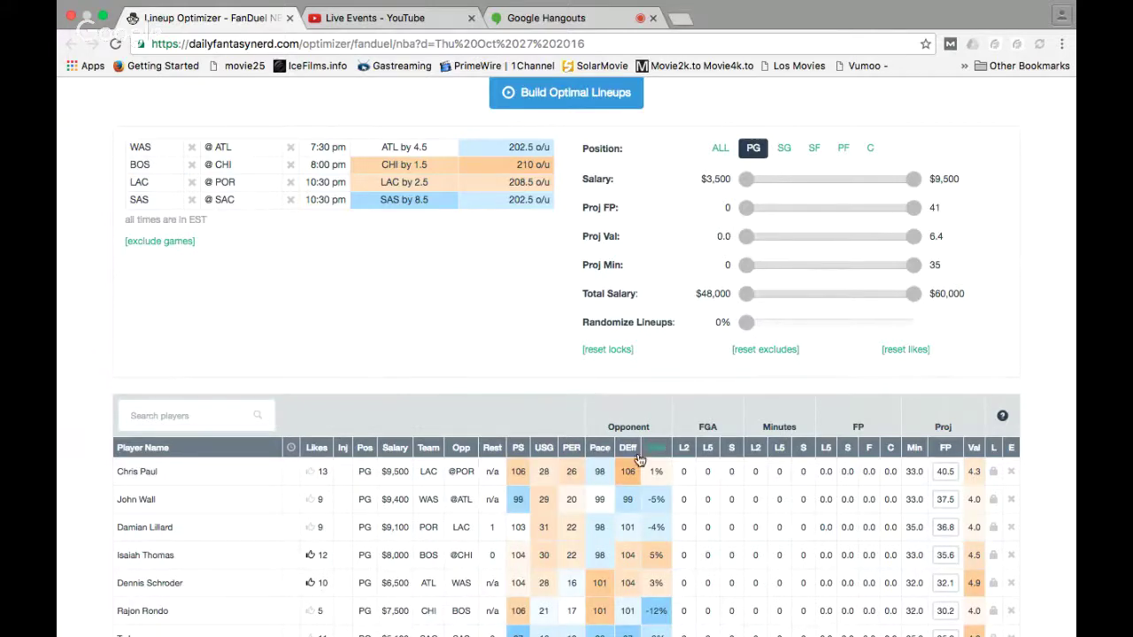
# Rank the point guards by PER and by usage rate, and mark Damian Lillard as liked
pyautogui.click(571, 449)
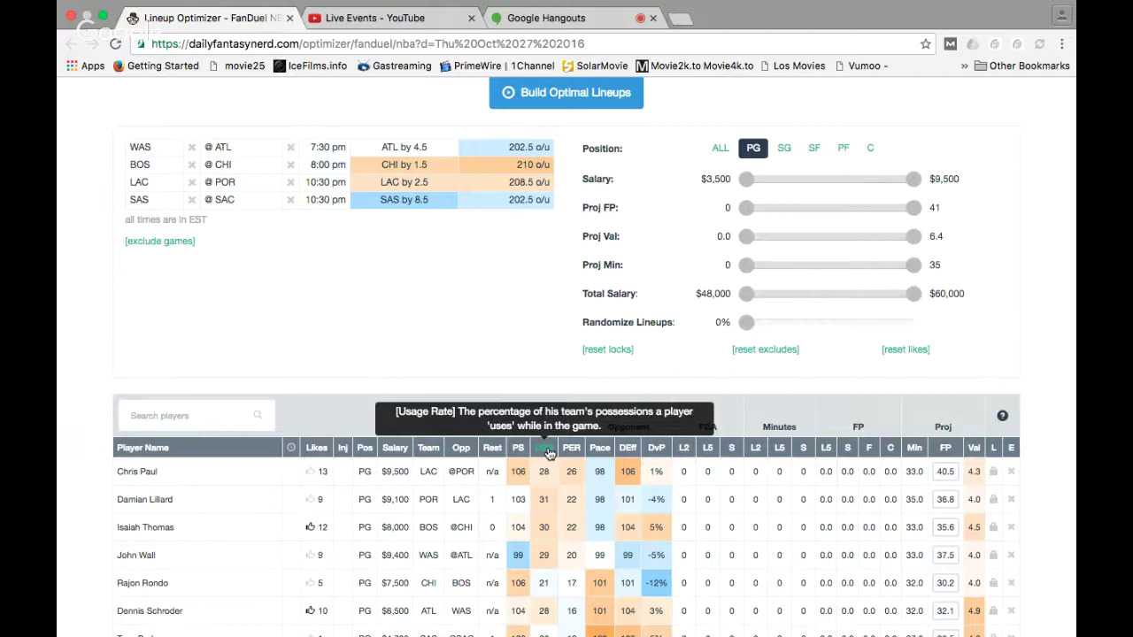
pyautogui.click(549, 449)
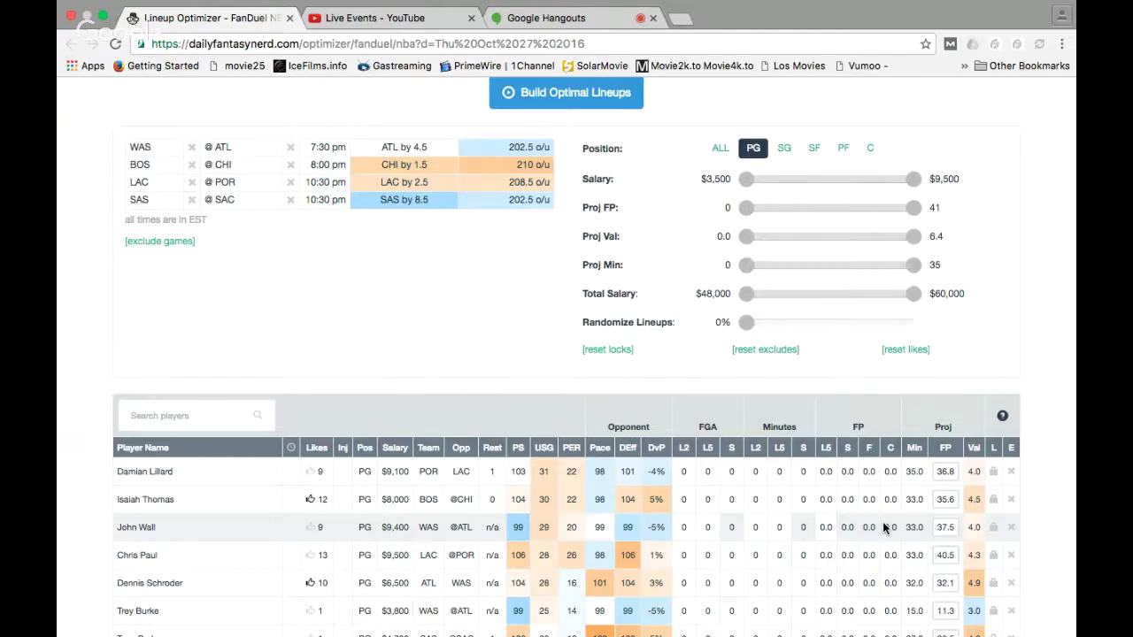
pyautogui.click(307, 473)
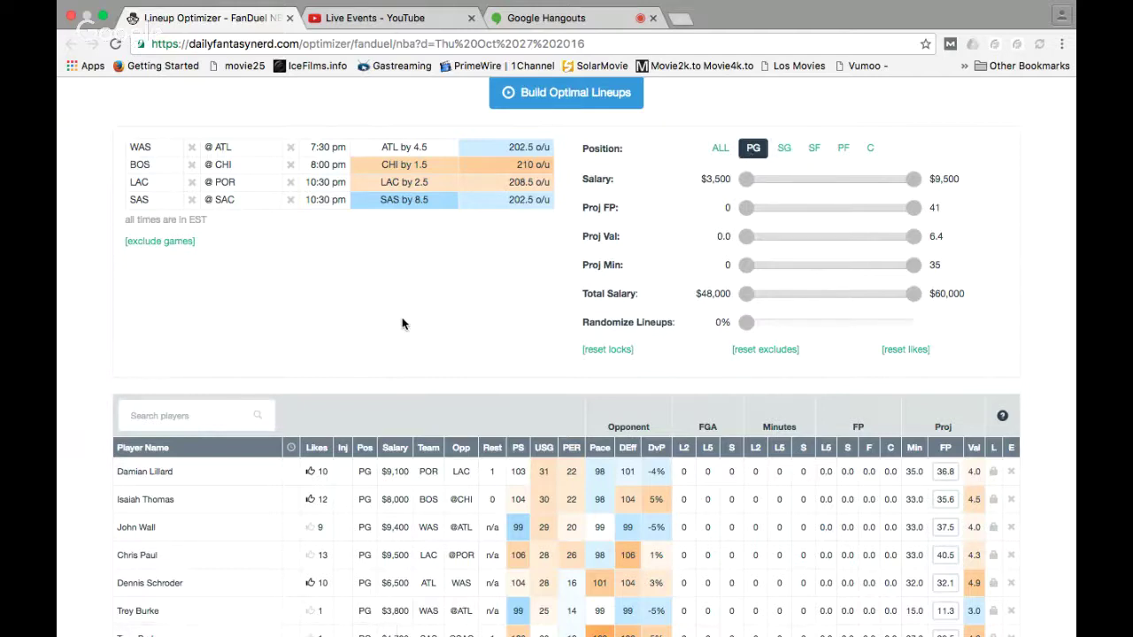
# Filter the player table to shooting guards (SG) and sort them by projected value, highest first
pyautogui.click(784, 150)
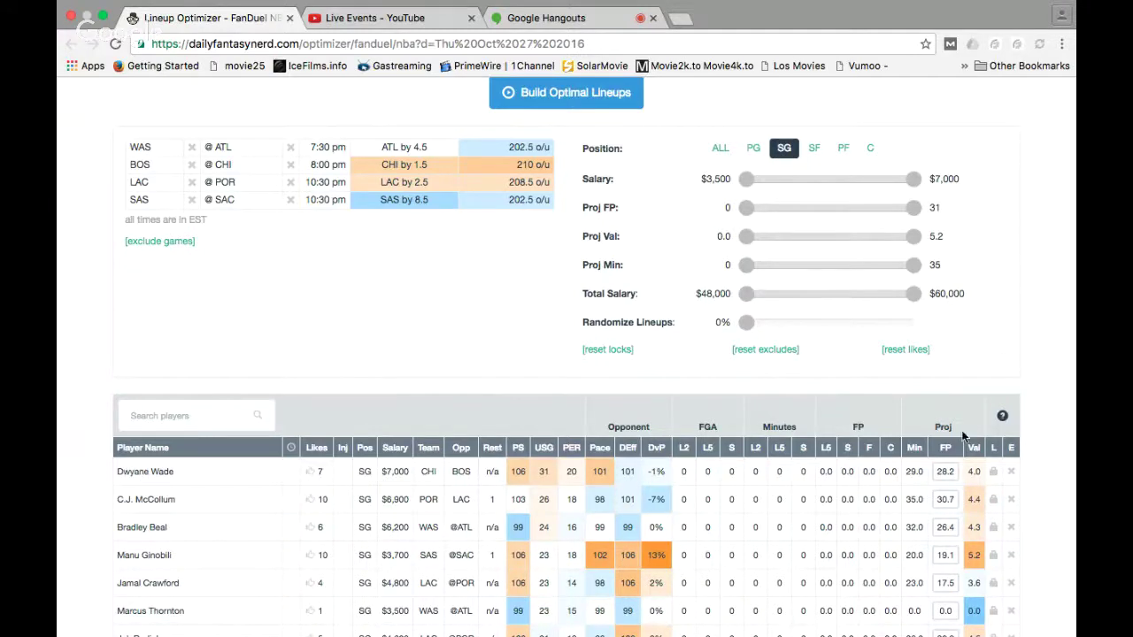
pyautogui.scroll(-1, 1018, 429)
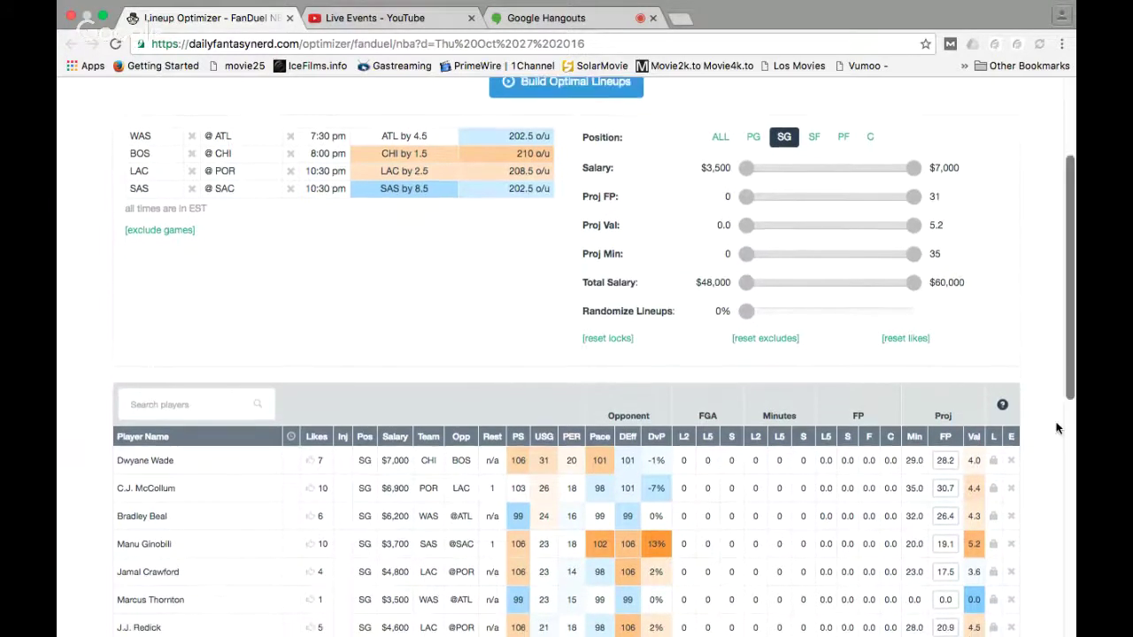
pyautogui.scroll(-3, 1056, 428)
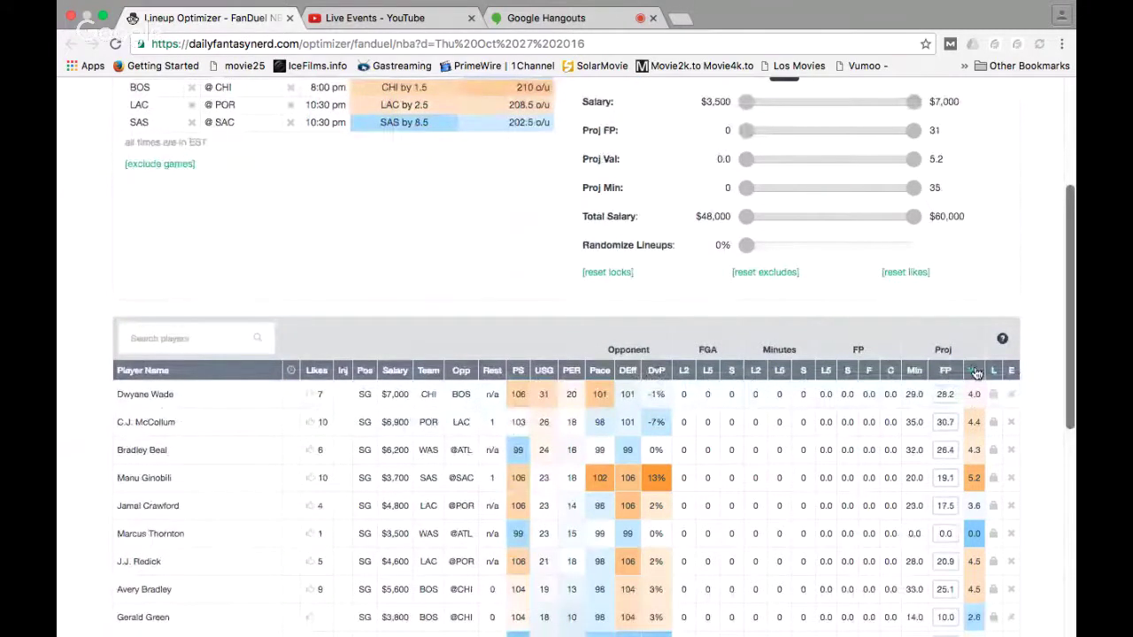
pyautogui.click(975, 372)
pyautogui.click(975, 372)
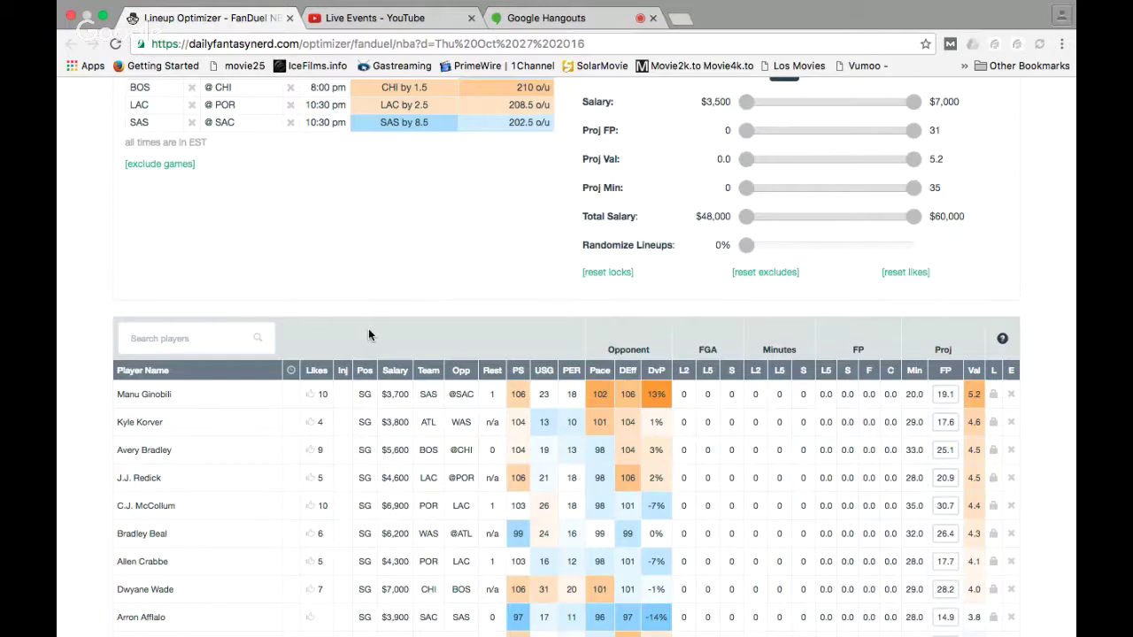
# Review Manu Ginobili's game stats, then lock him into the lineup and mark him as liked
pyautogui.click(135, 399)
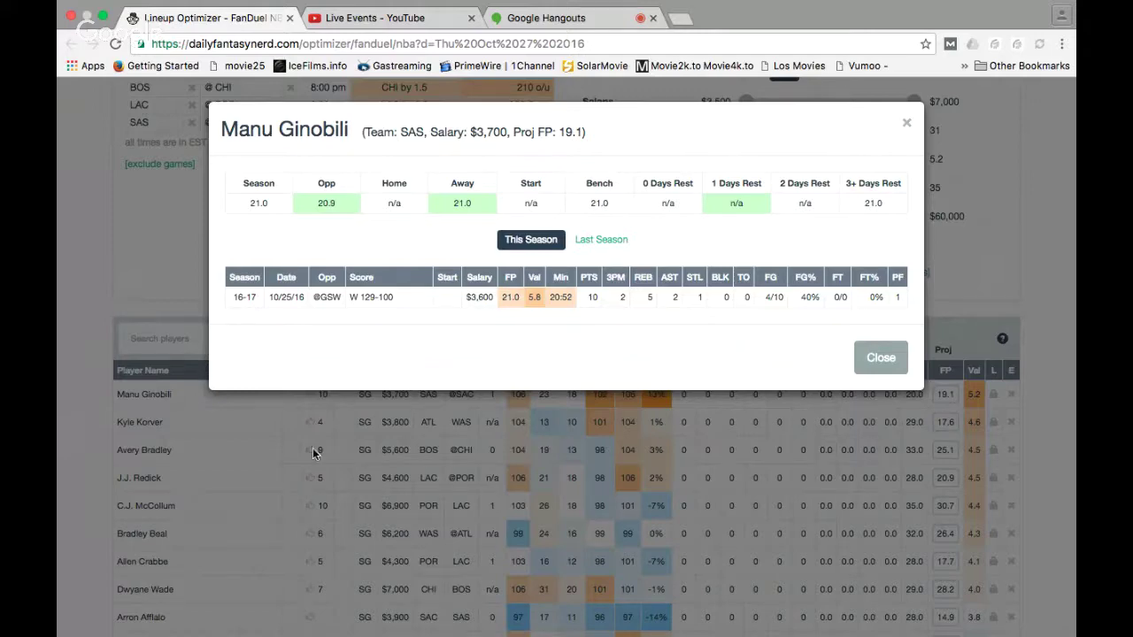
pyautogui.click(106, 437)
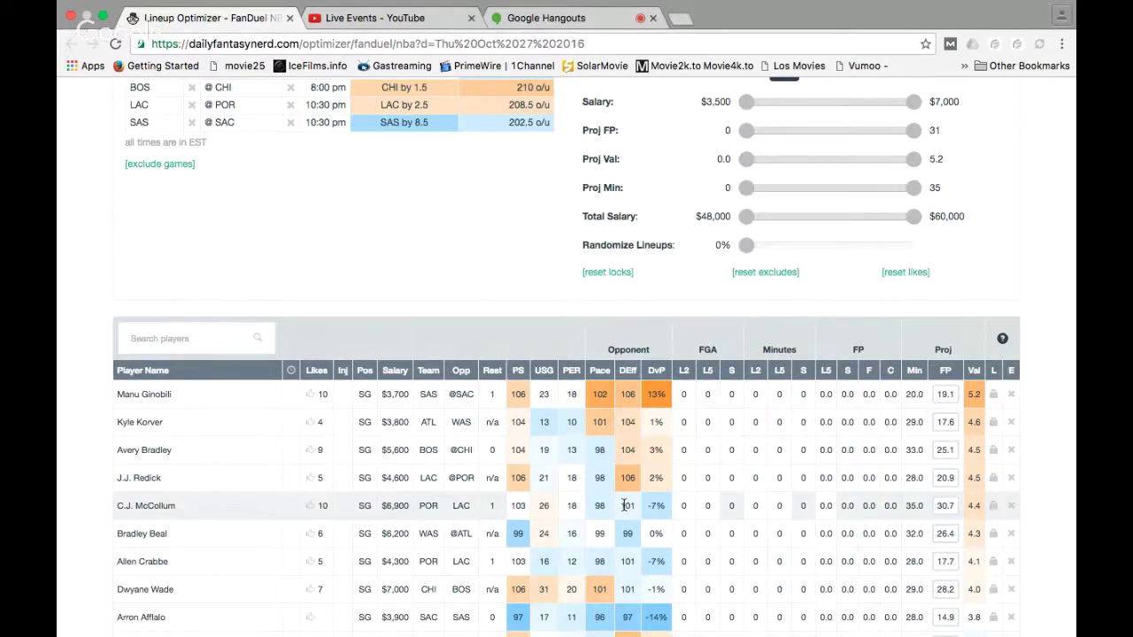
pyautogui.click(994, 397)
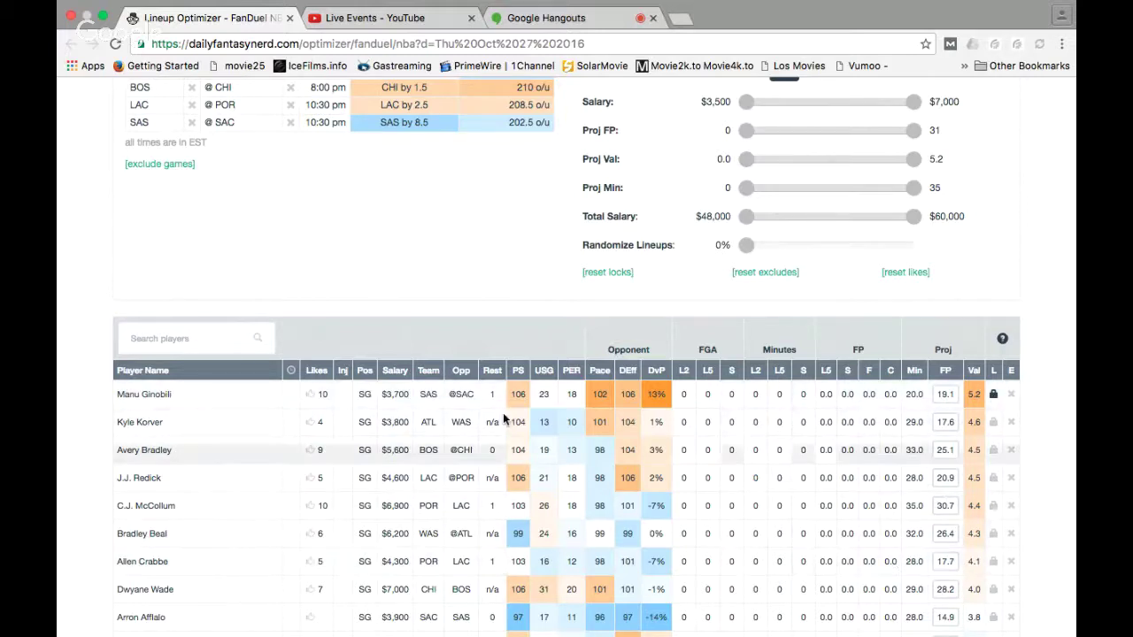
pyautogui.click(310, 394)
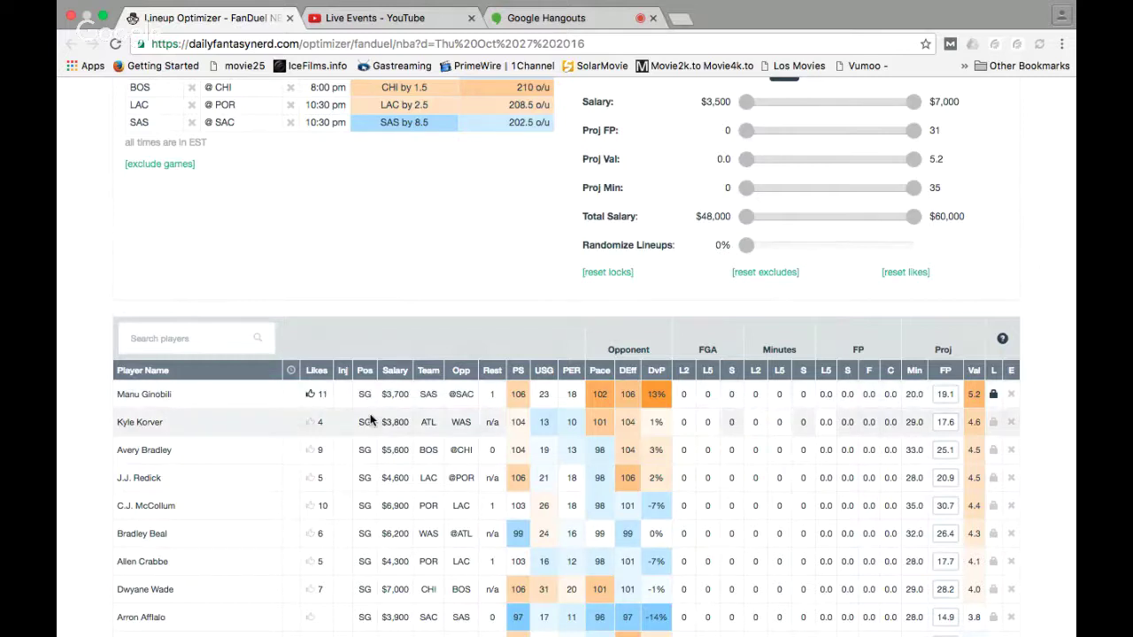
pyautogui.scroll(2, 369, 422)
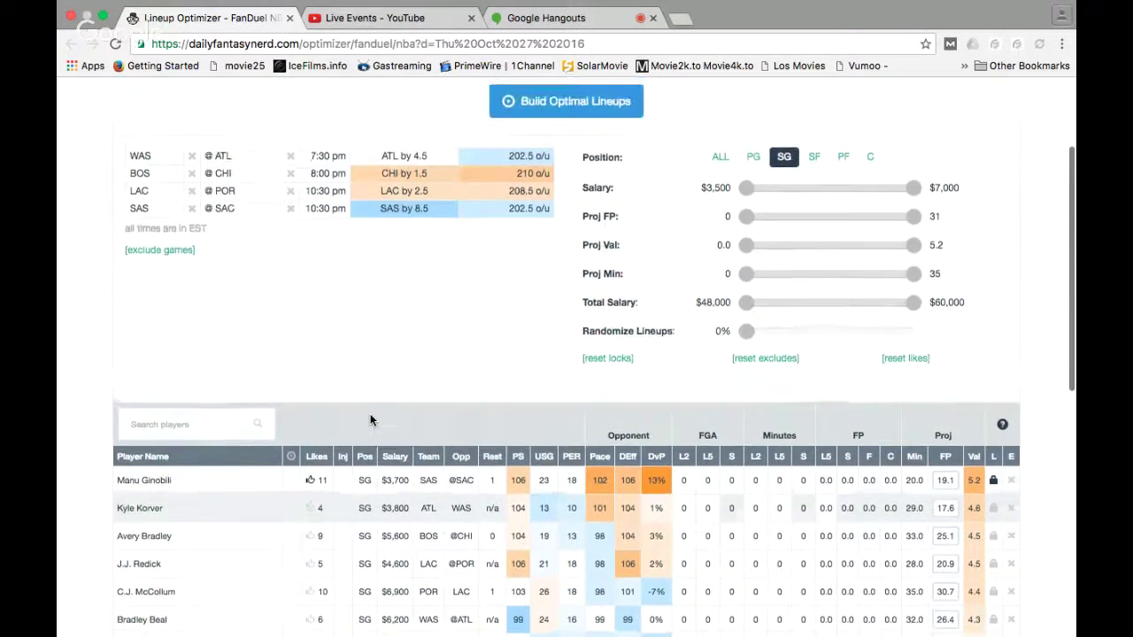
# Compare the shooting guards' matchup numbers, then rank them by projected fantasy points, highest first
pyautogui.scroll(-1, 370, 420)
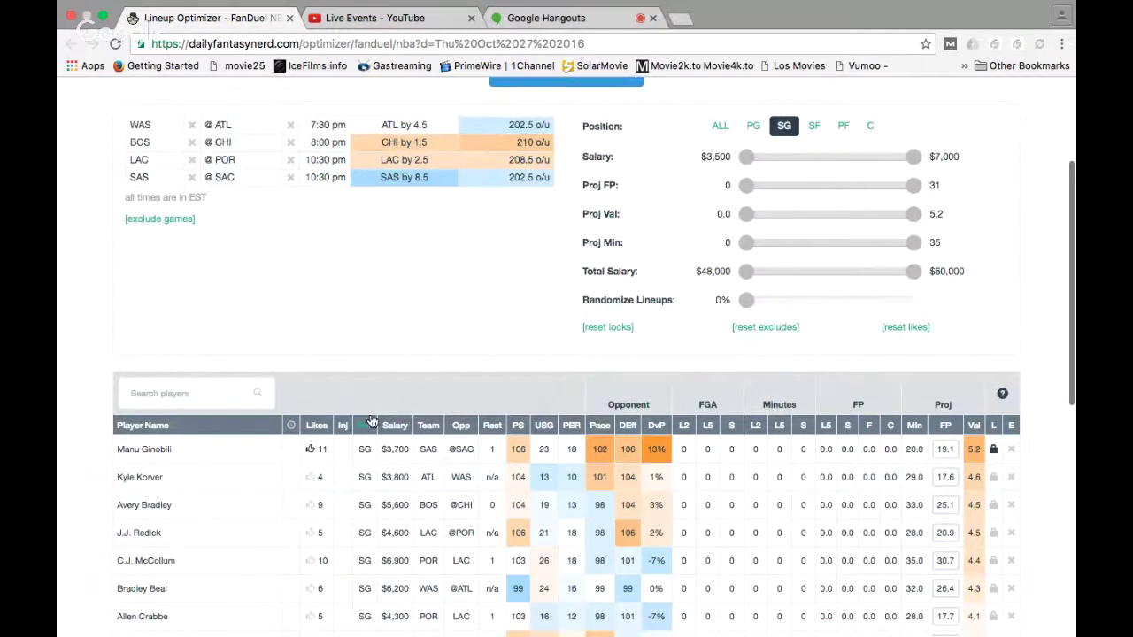
pyautogui.scroll(-1, 370, 422)
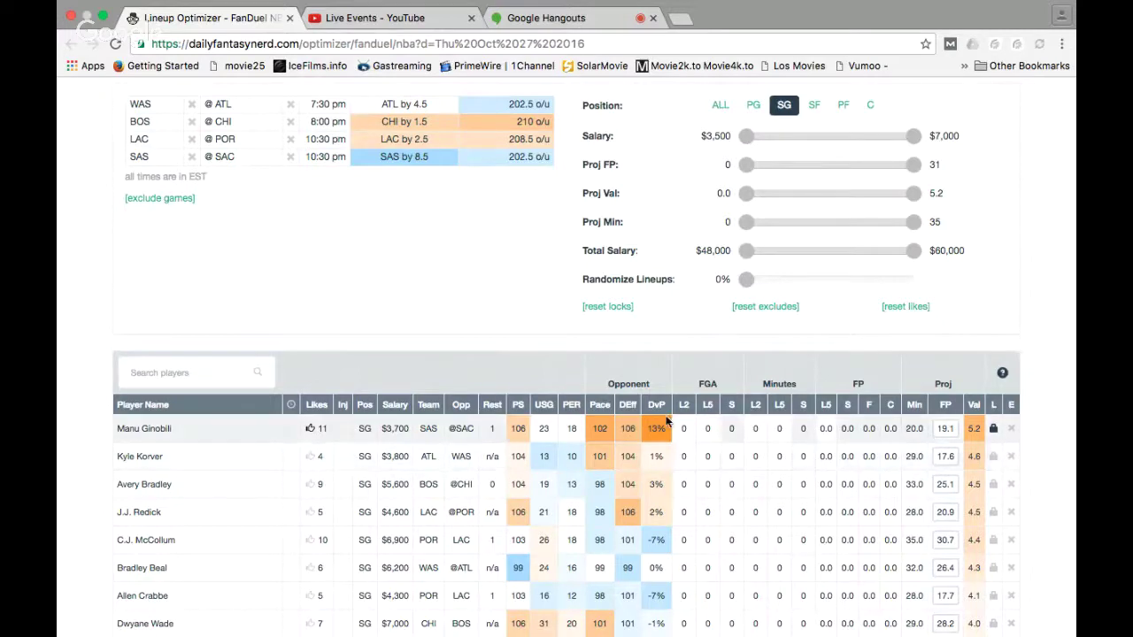
pyautogui.moveTo(662, 412)
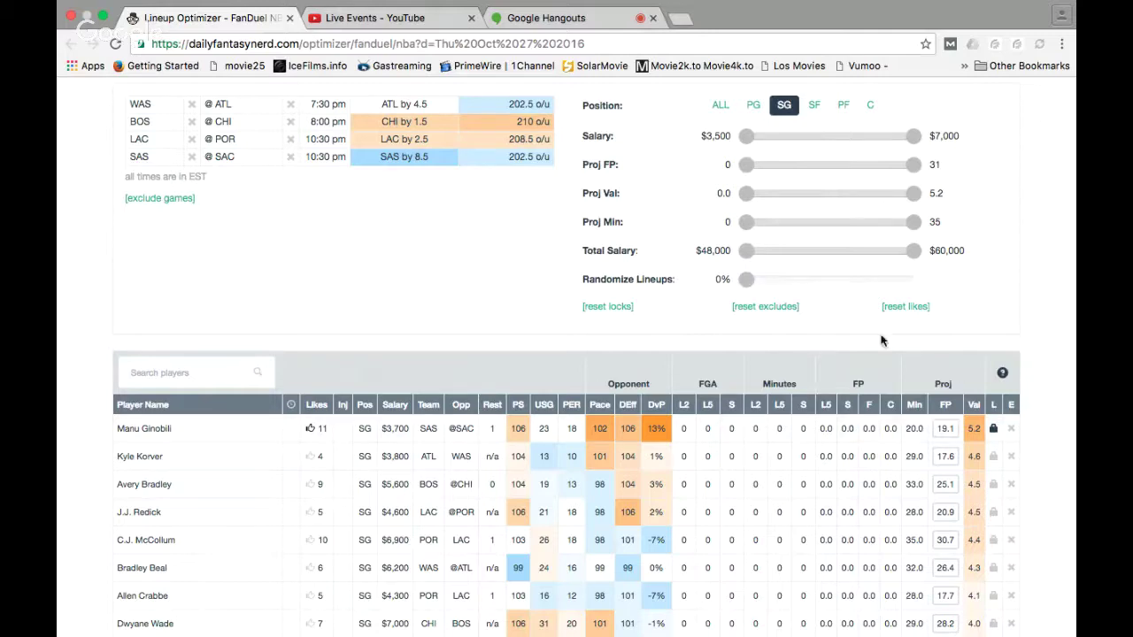
pyautogui.click(943, 405)
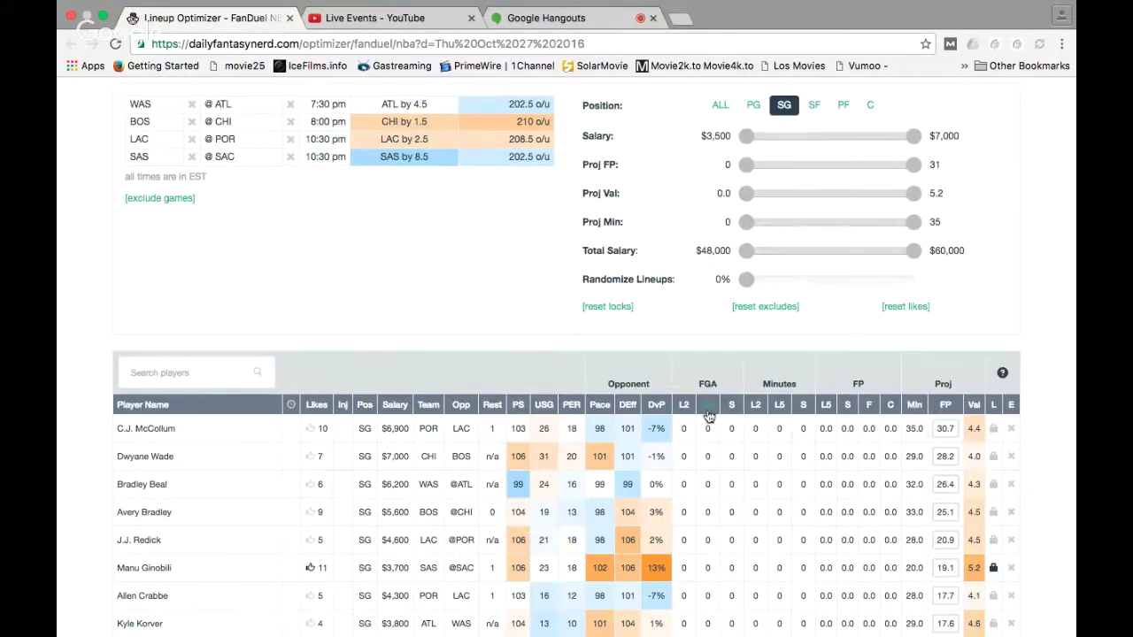
# Rank the shooting guards by usage rate, highest first, and mark Dwyane Wade and C.J. McCollum as liked
pyautogui.click(547, 408)
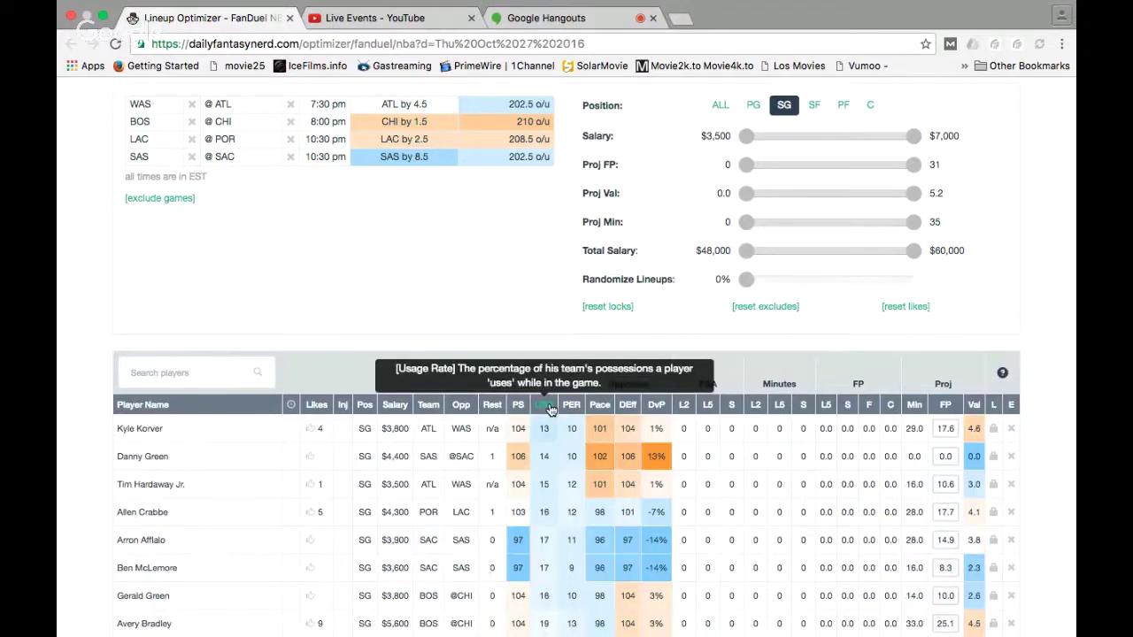
pyautogui.click(549, 409)
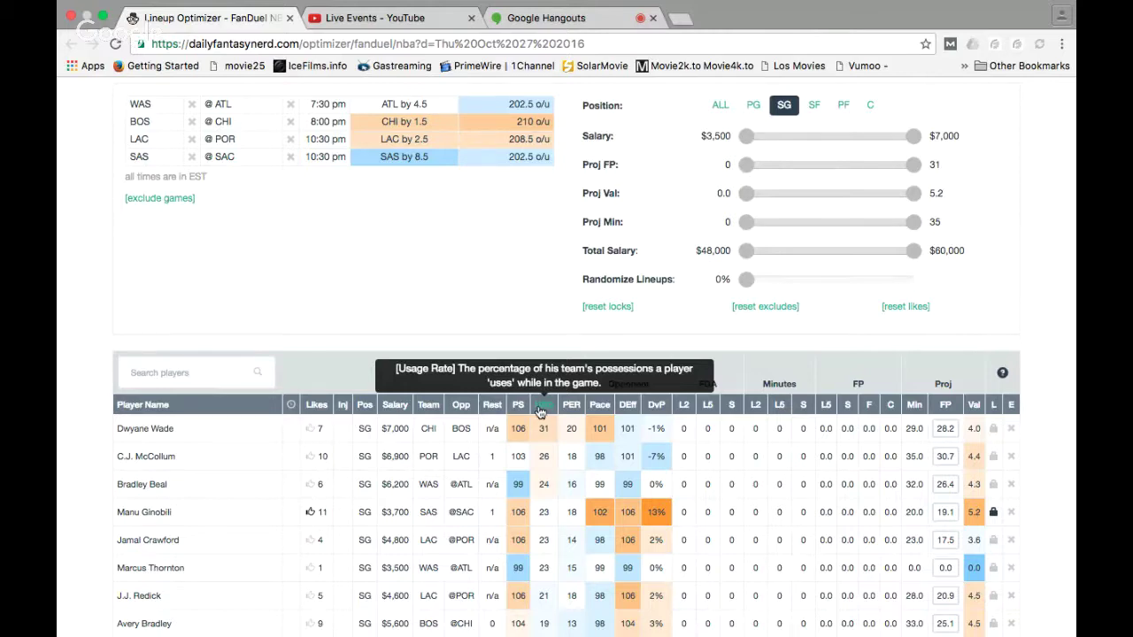
pyautogui.click(313, 430)
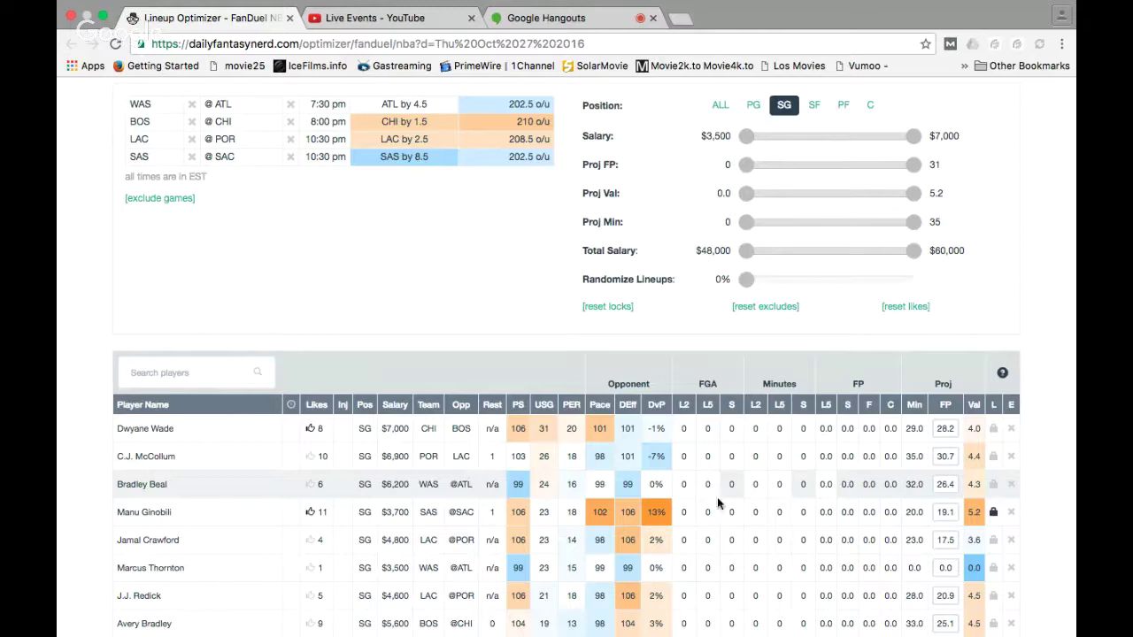
pyautogui.click(310, 456)
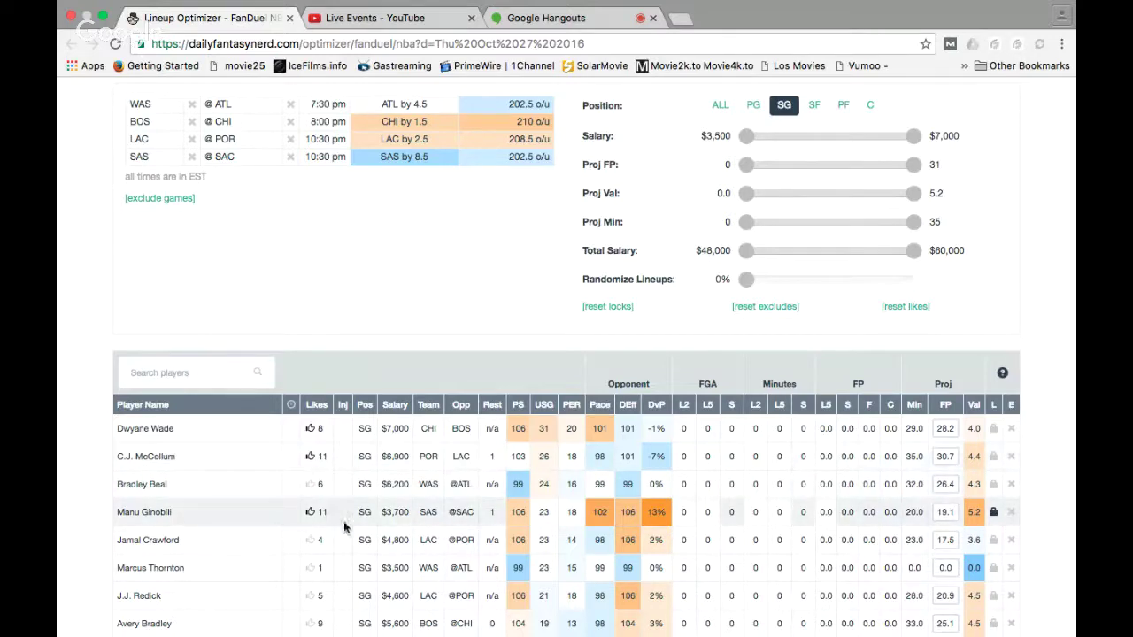
# Lock Kawhi Leonard from the small forwards (SF) list and sort that list by projected value, highest first
pyautogui.click(816, 109)
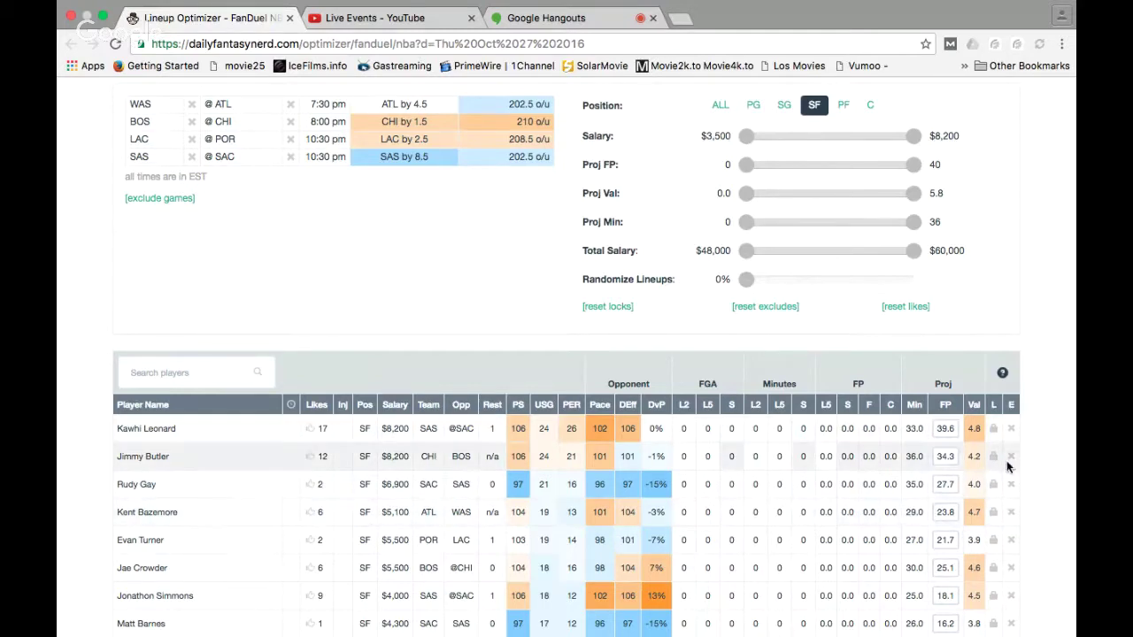
pyautogui.click(992, 431)
pyautogui.click(977, 404)
pyautogui.click(976, 405)
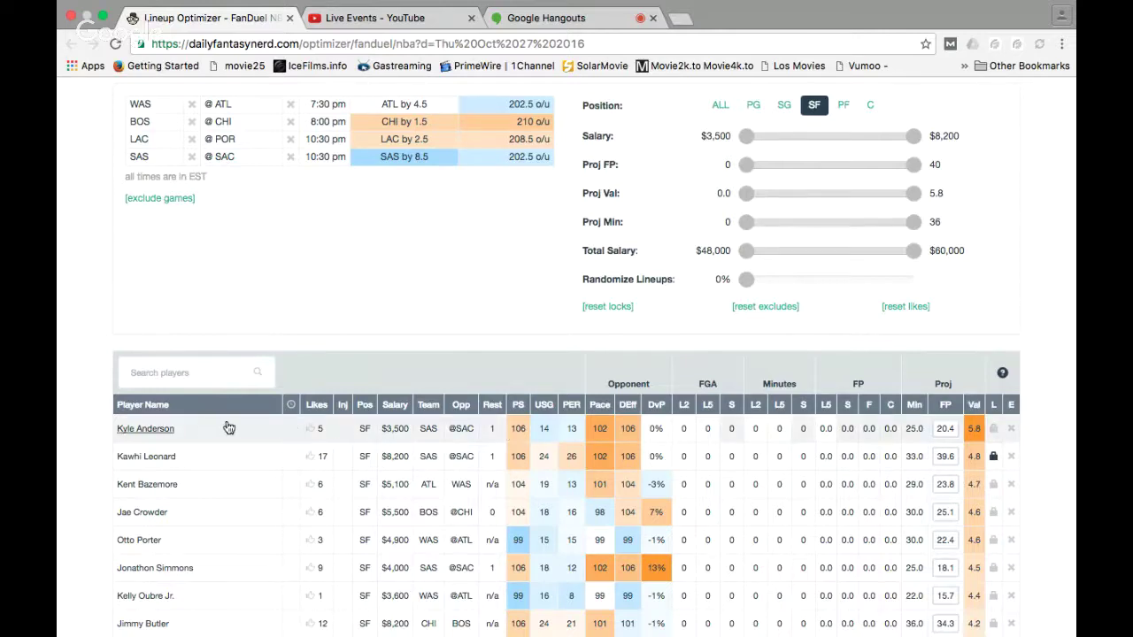
# Review the game stats of Kyle Anderson and Jonathon Simmons, then mark Simmons as liked
pyautogui.click(157, 431)
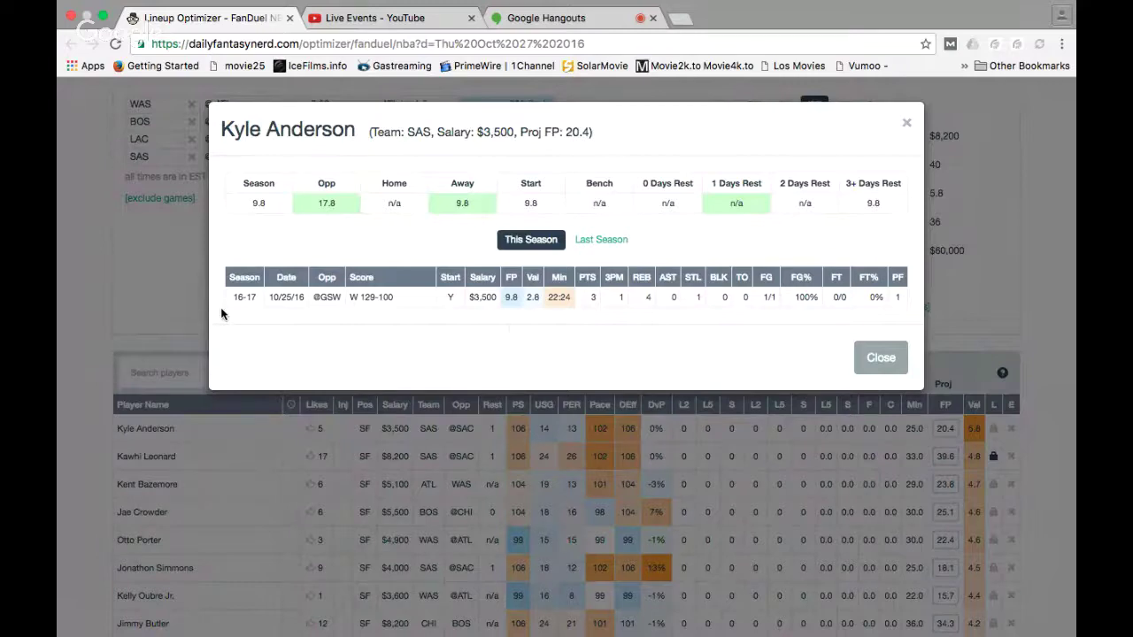
pyautogui.click(68, 368)
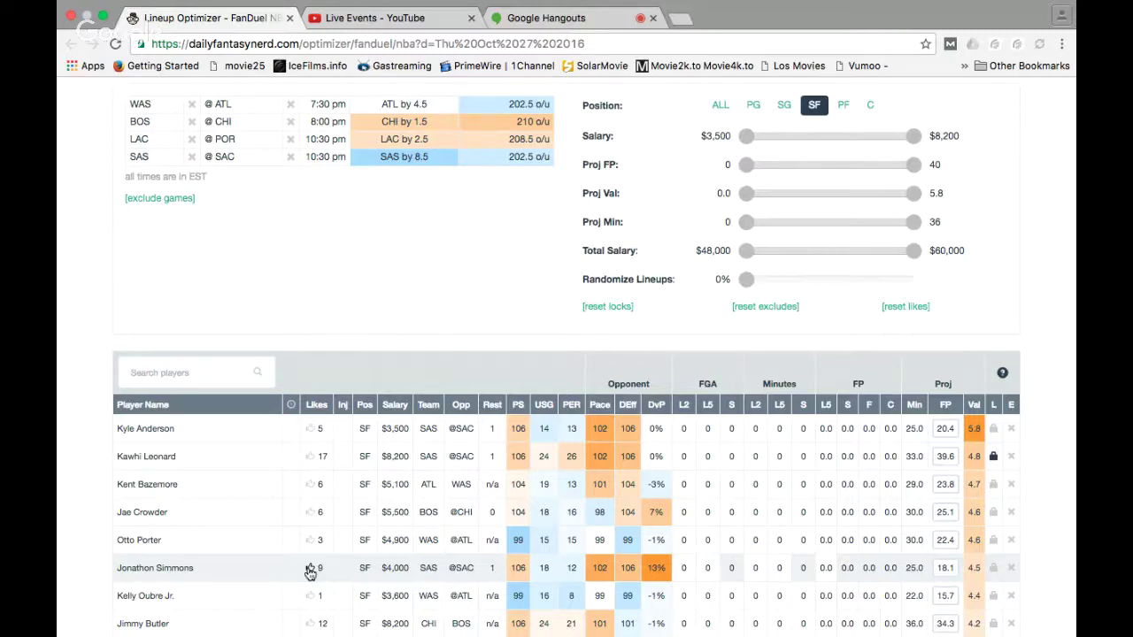
pyautogui.click(169, 571)
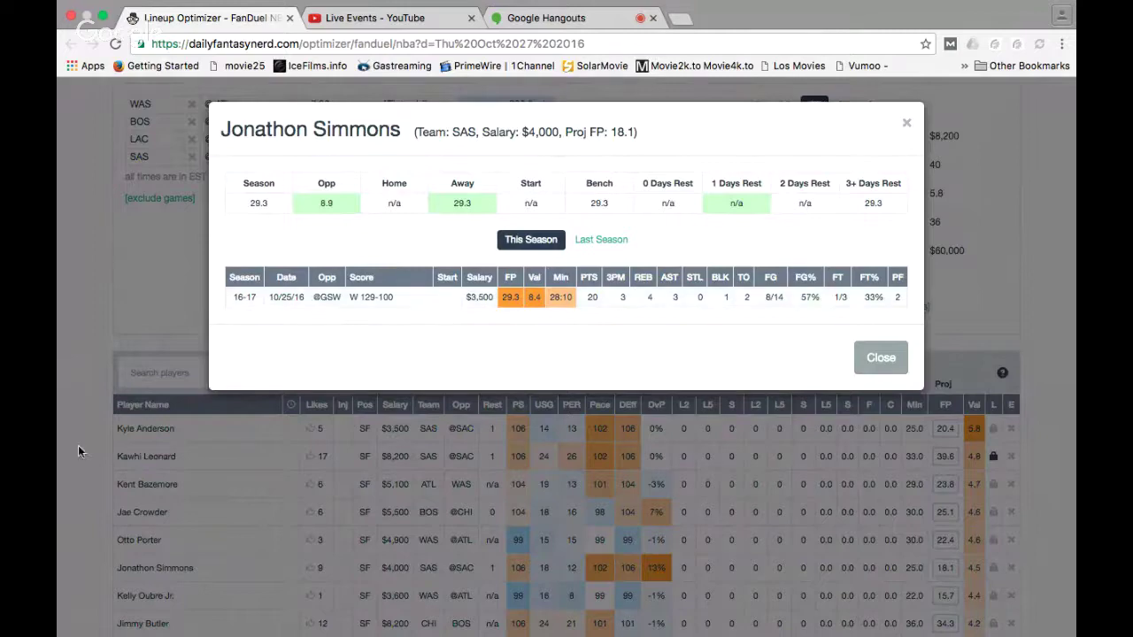
pyautogui.click(79, 481)
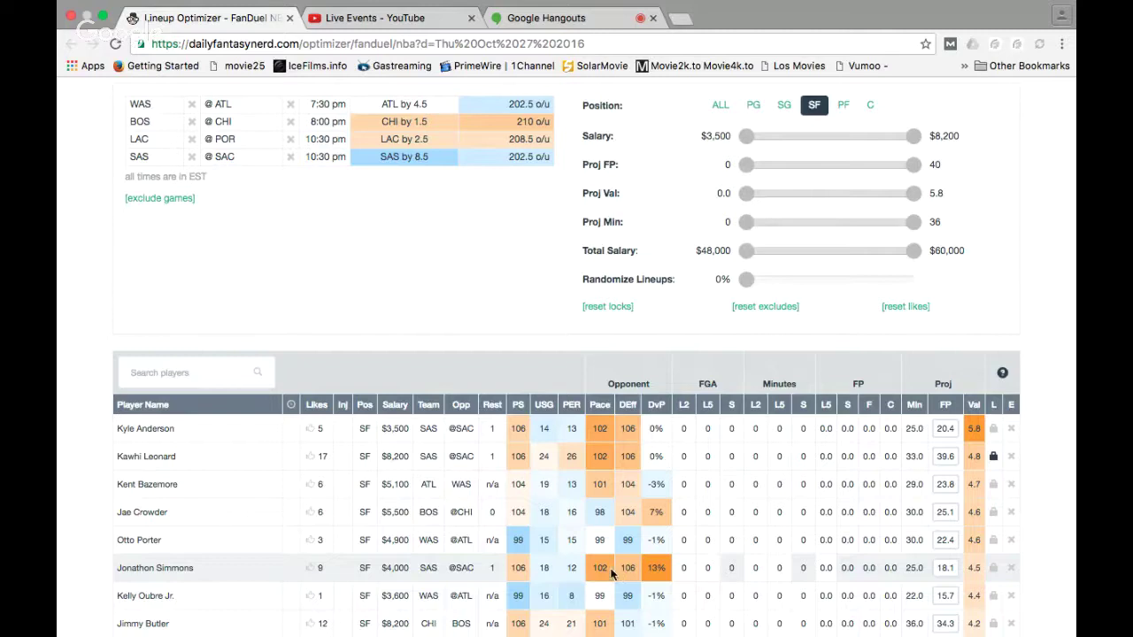
pyautogui.click(311, 569)
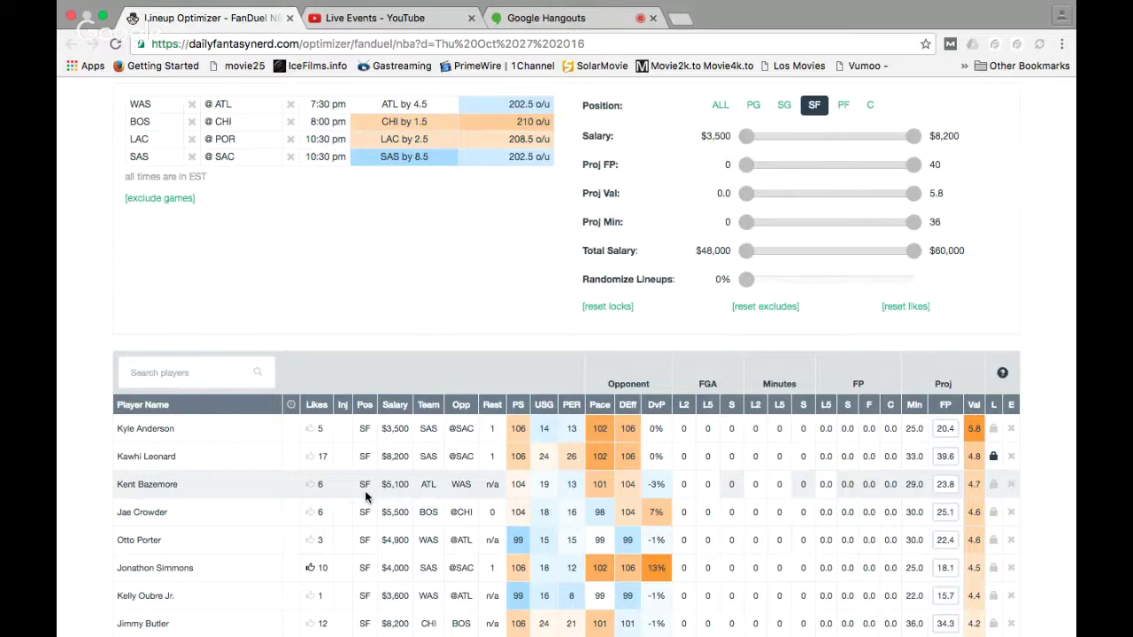
# Look through the rest of the small forwards and mark Kawhi Leonard as liked
pyautogui.scroll(-2, 365, 497)
pyautogui.scroll(-1, 366, 498)
pyautogui.scroll(3, 365, 495)
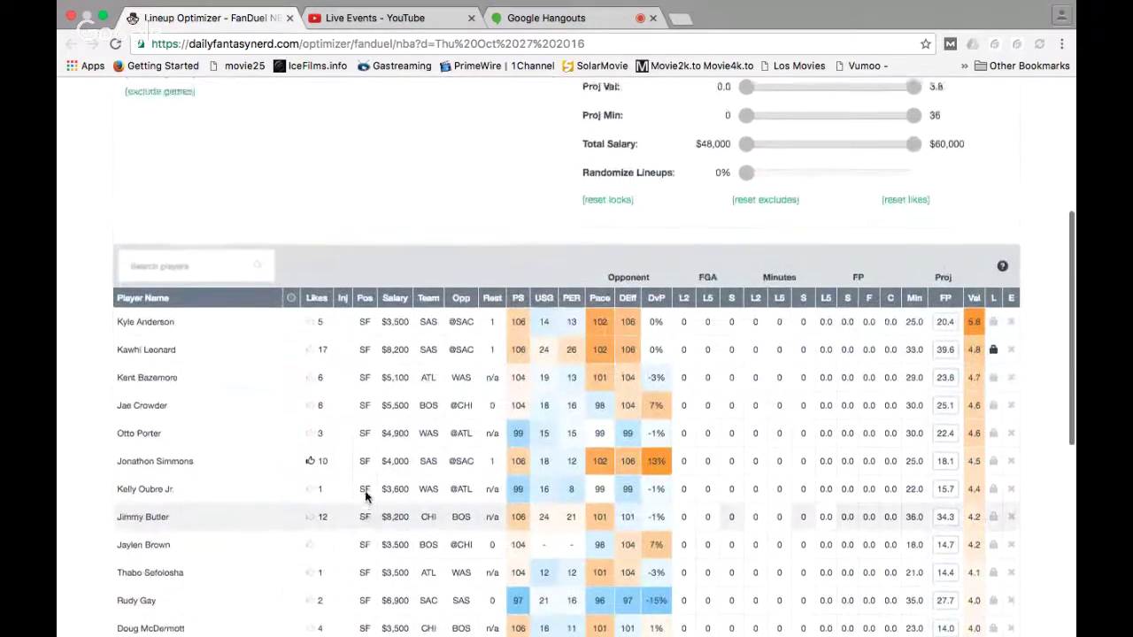
pyautogui.scroll(1, 365, 493)
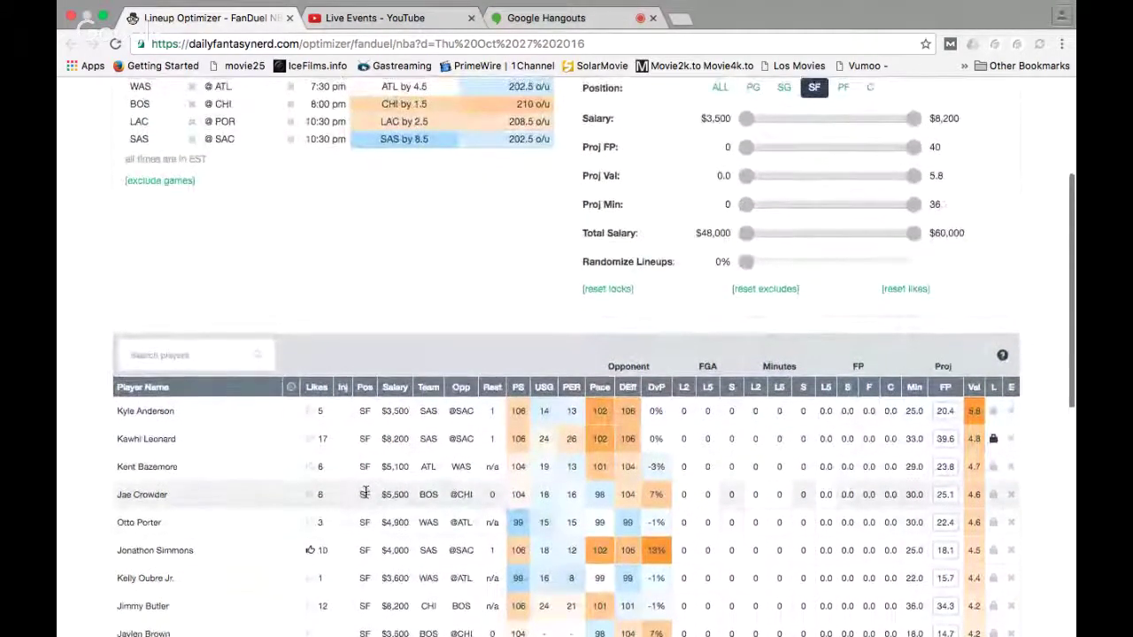
pyautogui.click(311, 442)
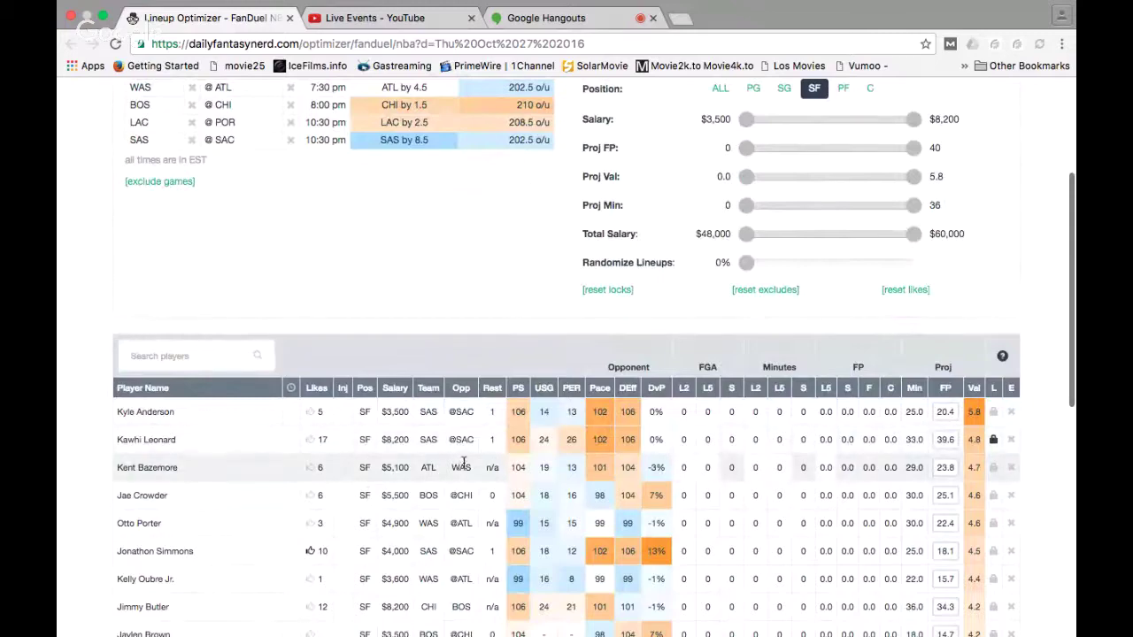
# Filter the player table to power forwards (PF) and sort them by projected value, highest first
pyautogui.scroll(5, 669, 467)
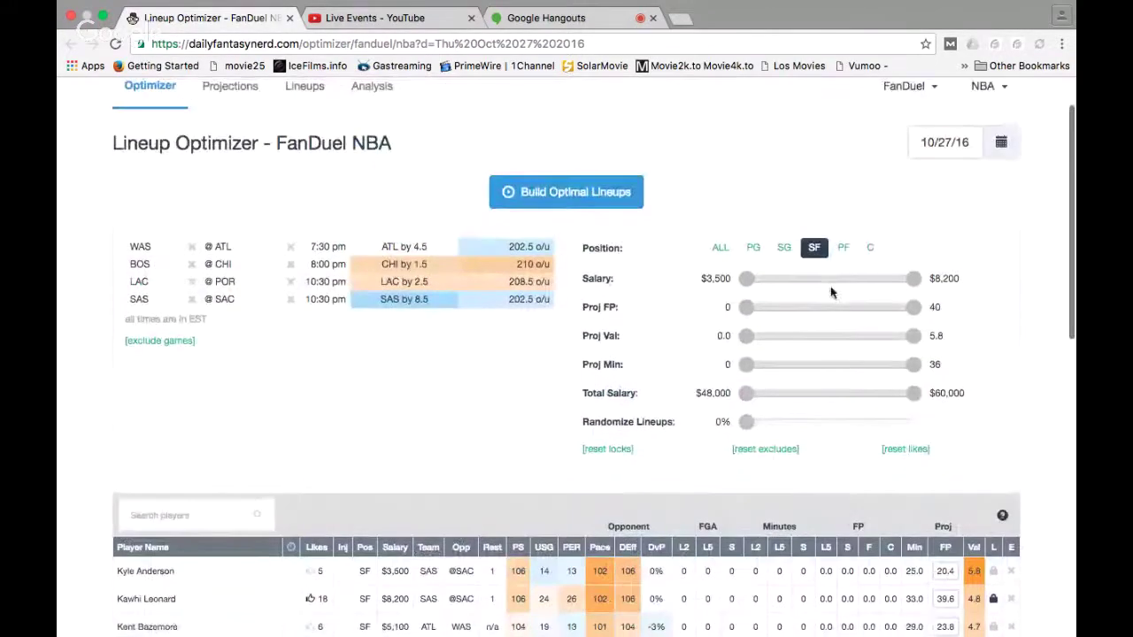
pyautogui.click(835, 248)
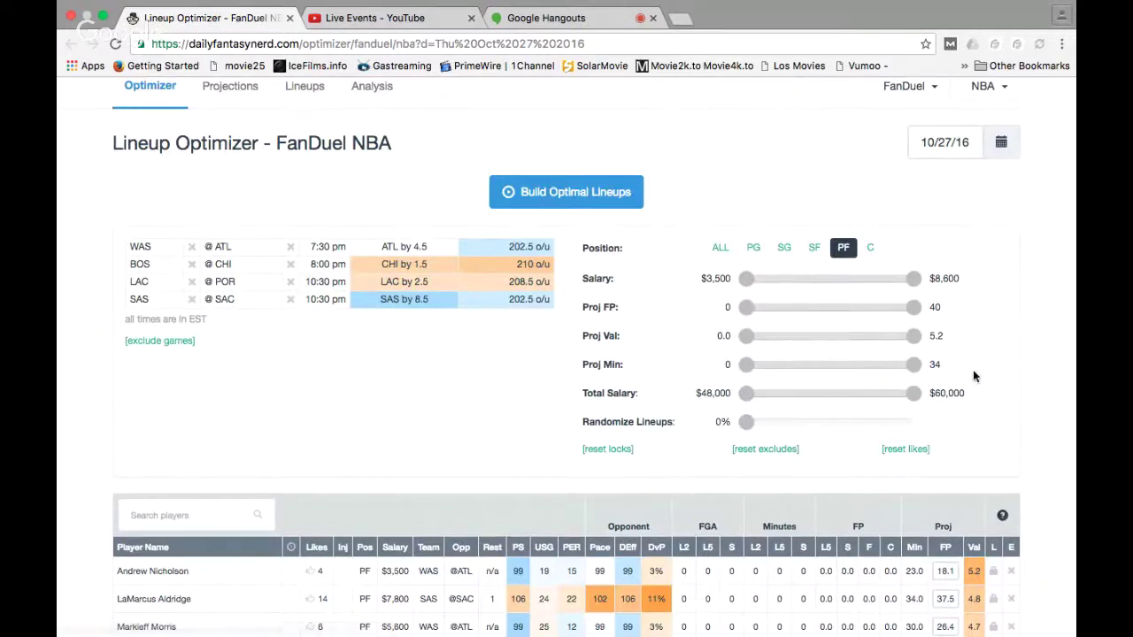
pyautogui.scroll(-4, 973, 381)
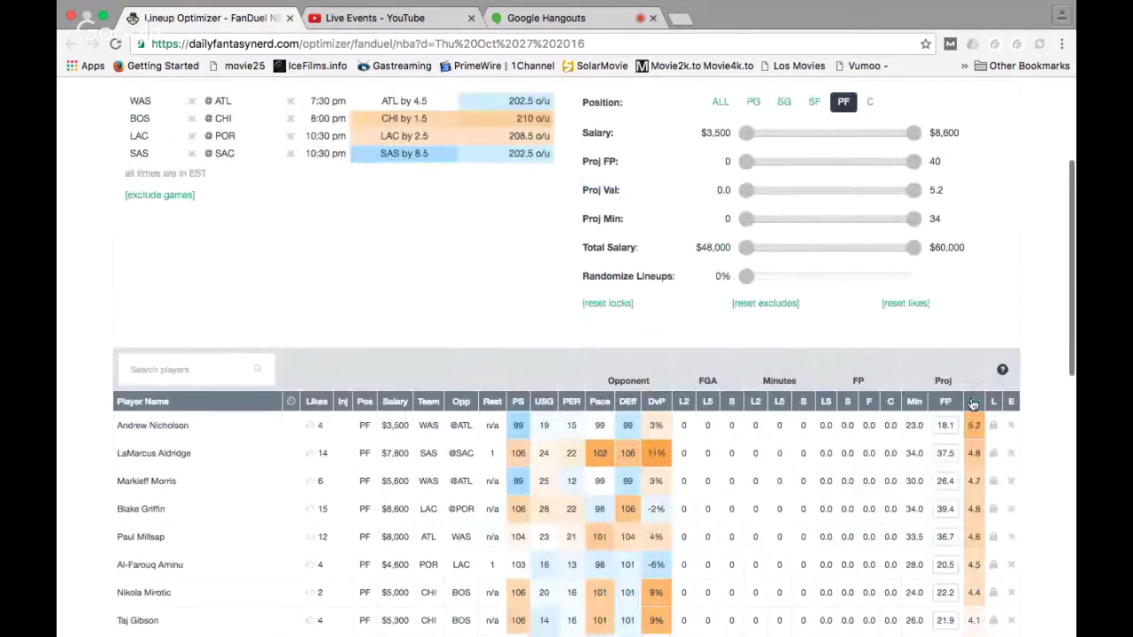
pyautogui.click(973, 403)
pyautogui.click(973, 403)
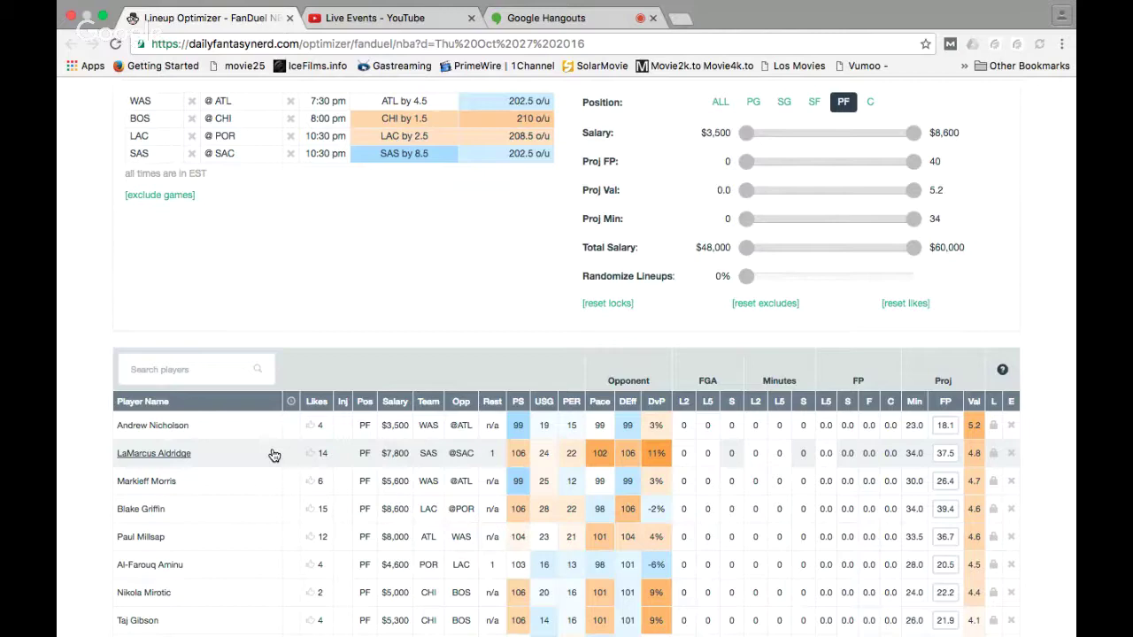
# Check Andrew Nicholson's game stats and mark him as liked
pyautogui.click(162, 432)
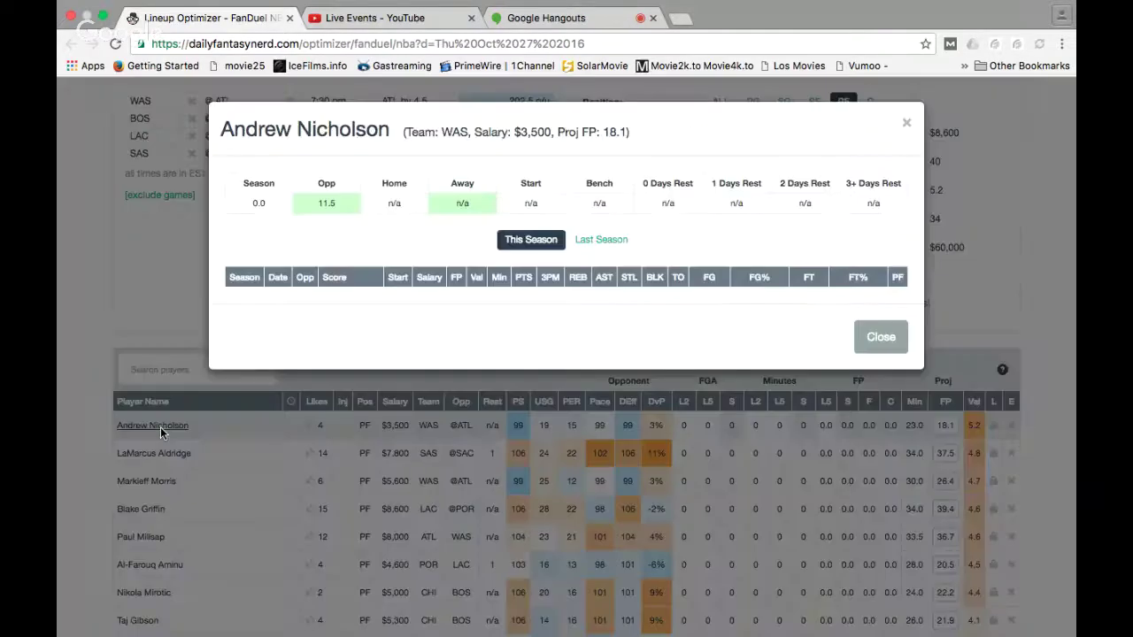
pyautogui.click(160, 426)
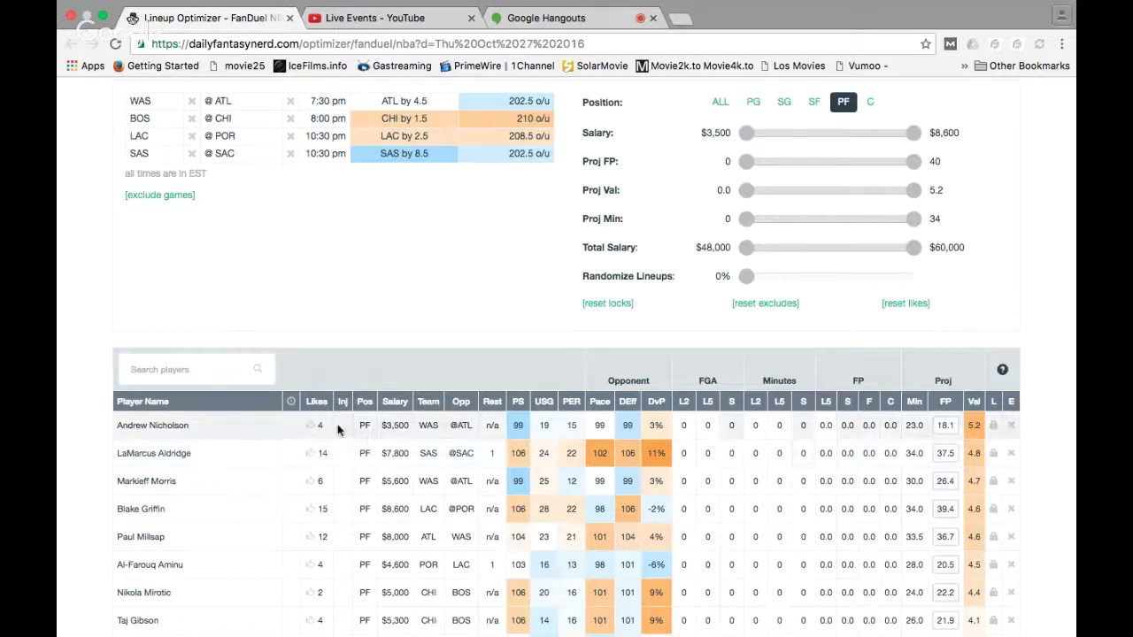
pyautogui.click(309, 425)
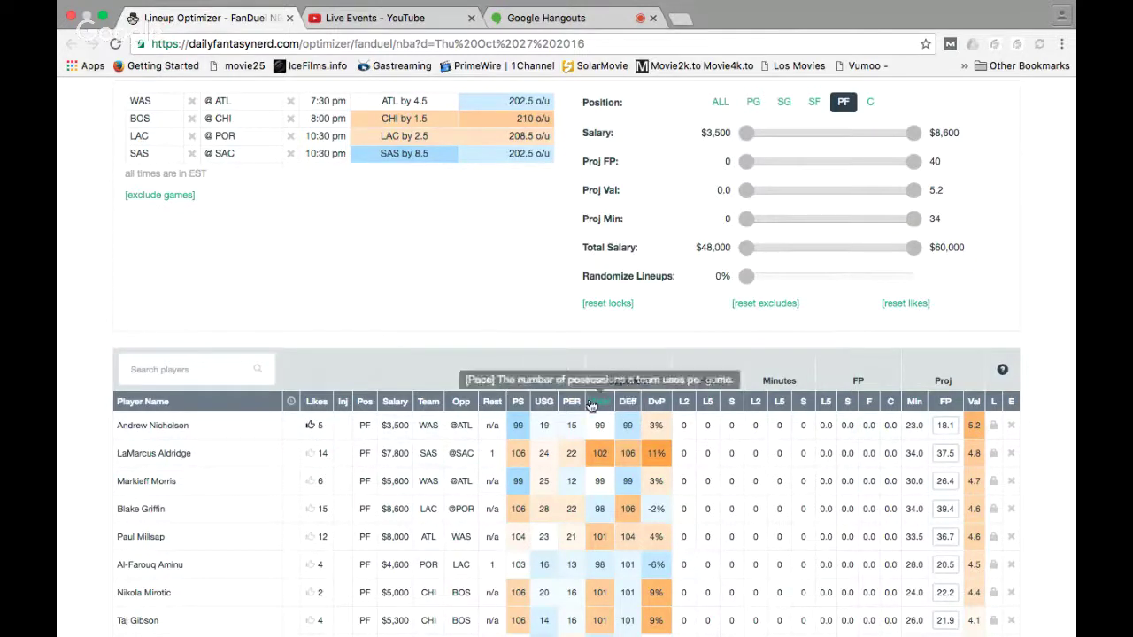
# With the power forwards ranked by highest usage rate, lock LaMarcus Aldridge and mark Blake Griffin as liked
pyautogui.click(548, 406)
pyautogui.click(548, 406)
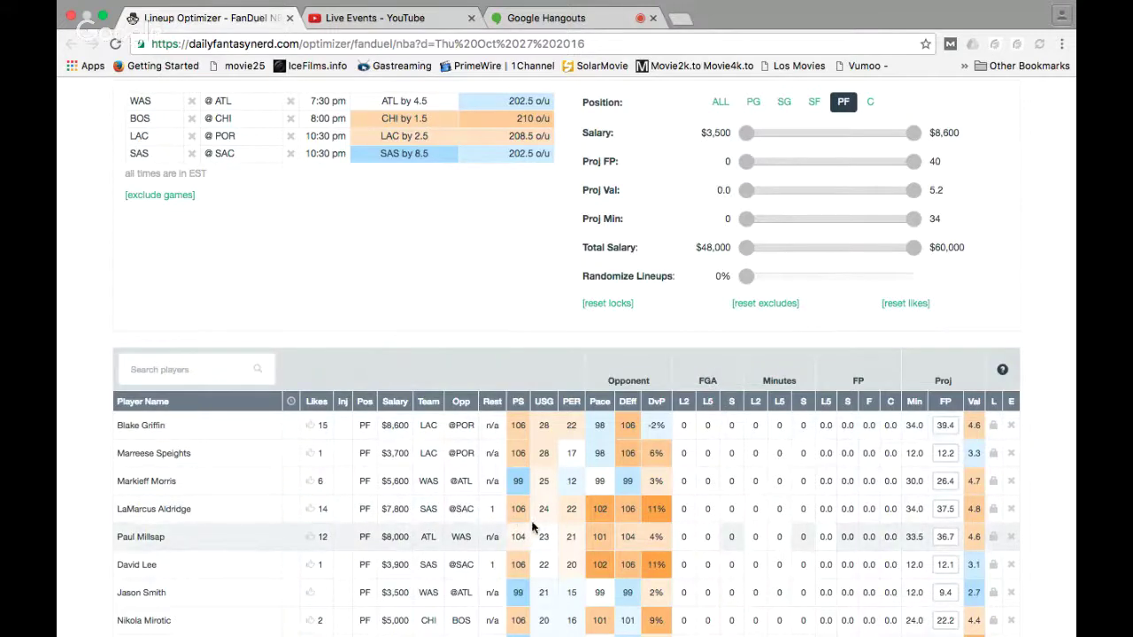
pyautogui.click(993, 510)
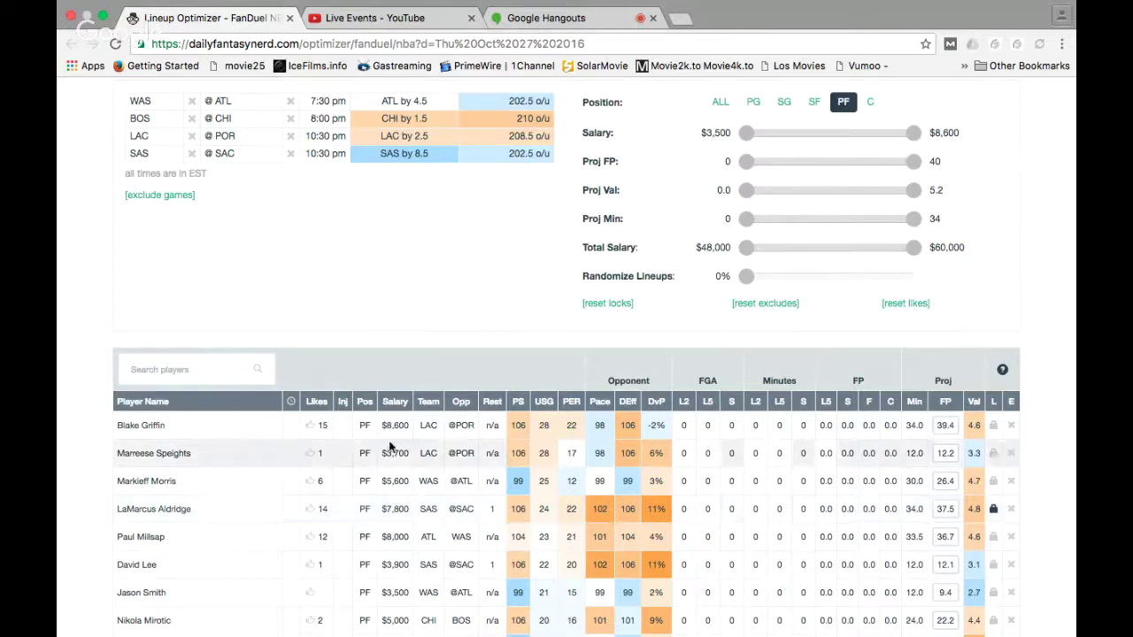
pyautogui.click(310, 428)
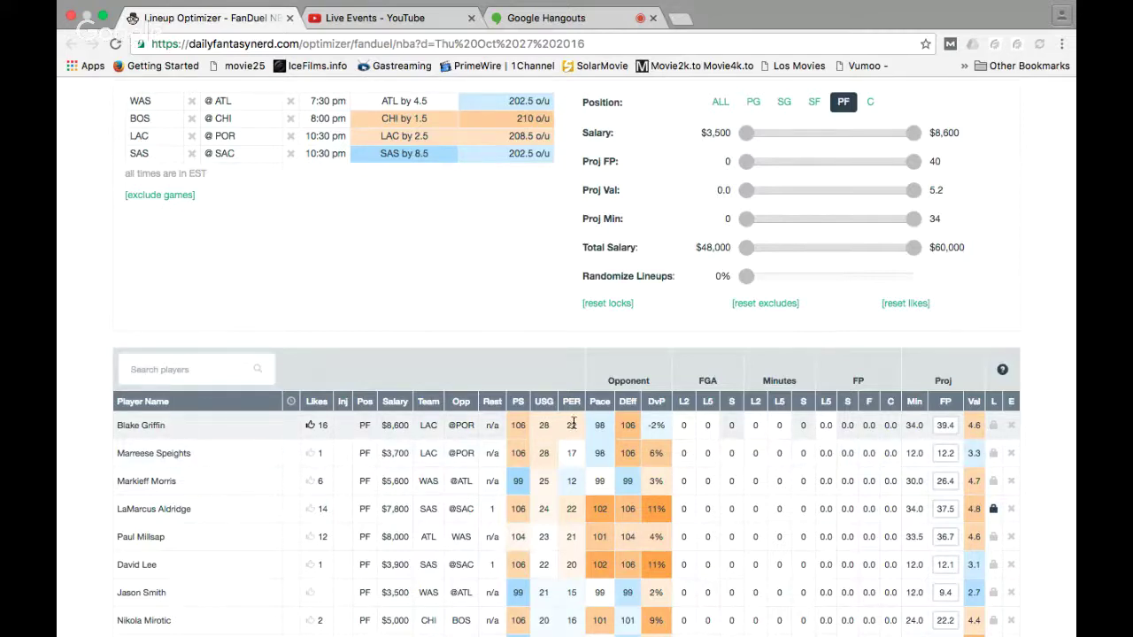
# Filter the player table to centers (C) and sort them by projected value, highest first
pyautogui.scroll(1, 643, 325)
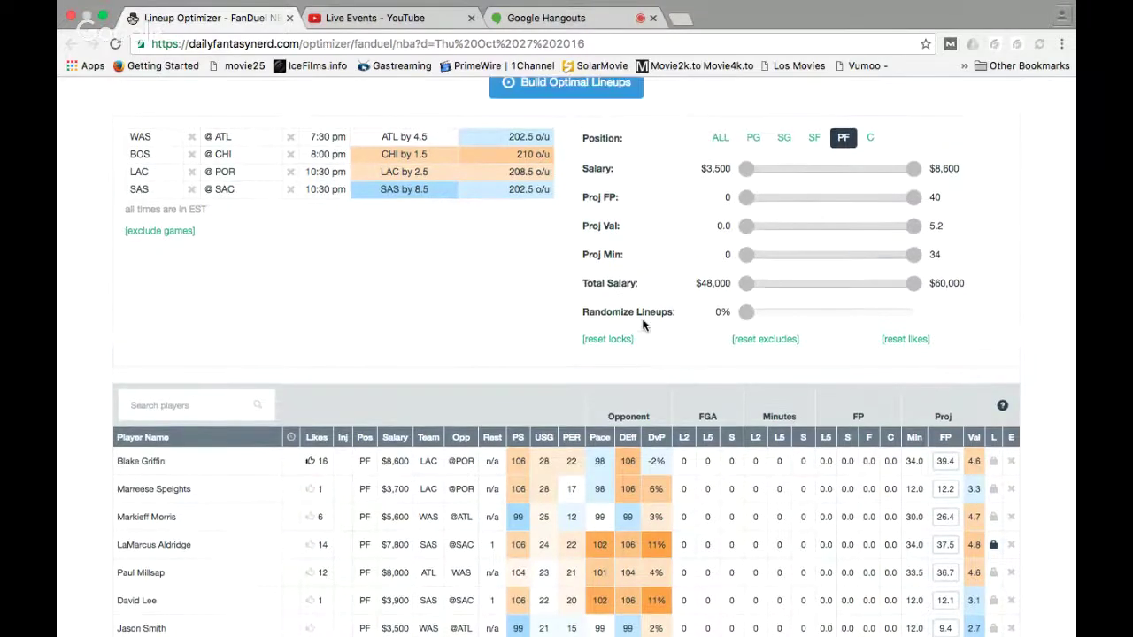
pyautogui.scroll(1, 792, 285)
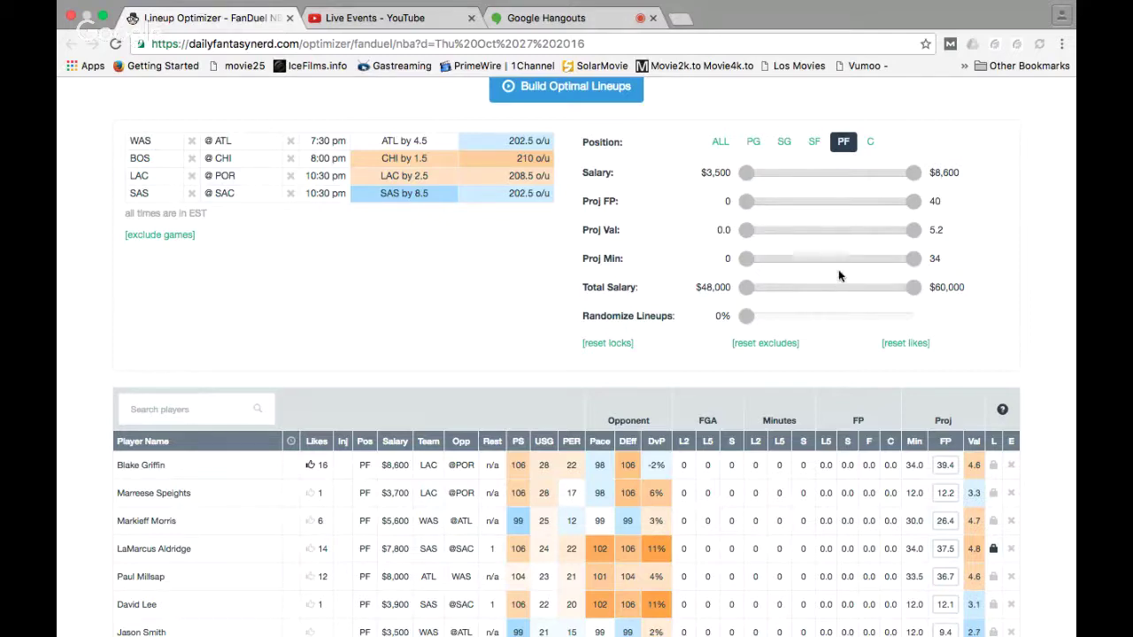
pyautogui.click(868, 142)
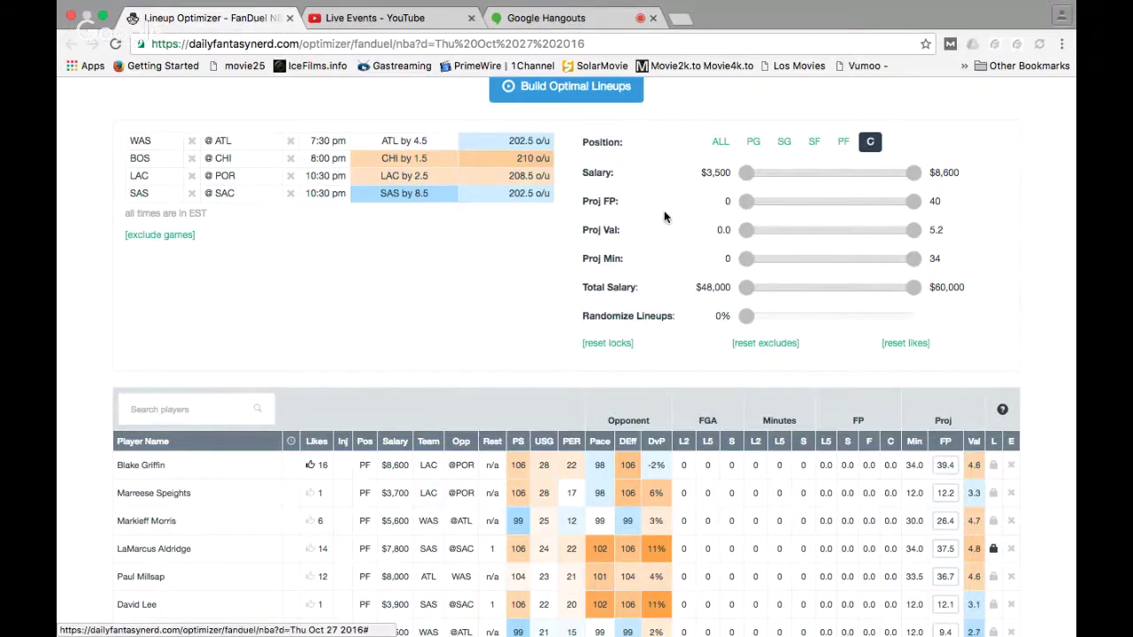
pyautogui.click(977, 440)
pyautogui.click(977, 441)
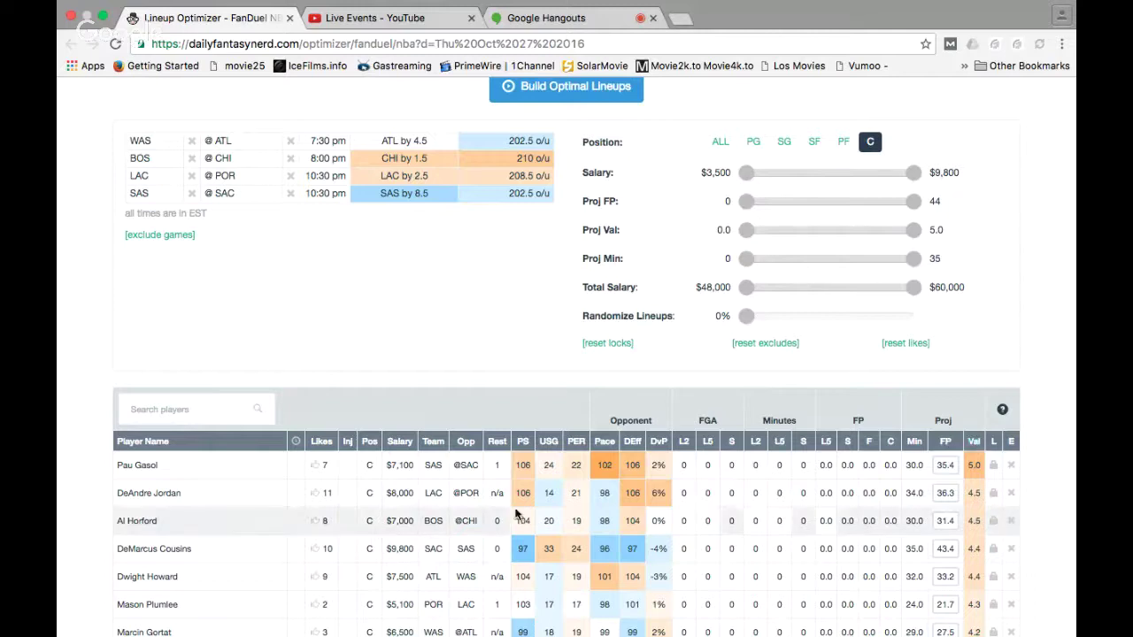
# Mark Pau Gasol as liked, then rank the centers by opponent pace and like Dwight Howard
pyautogui.click(316, 467)
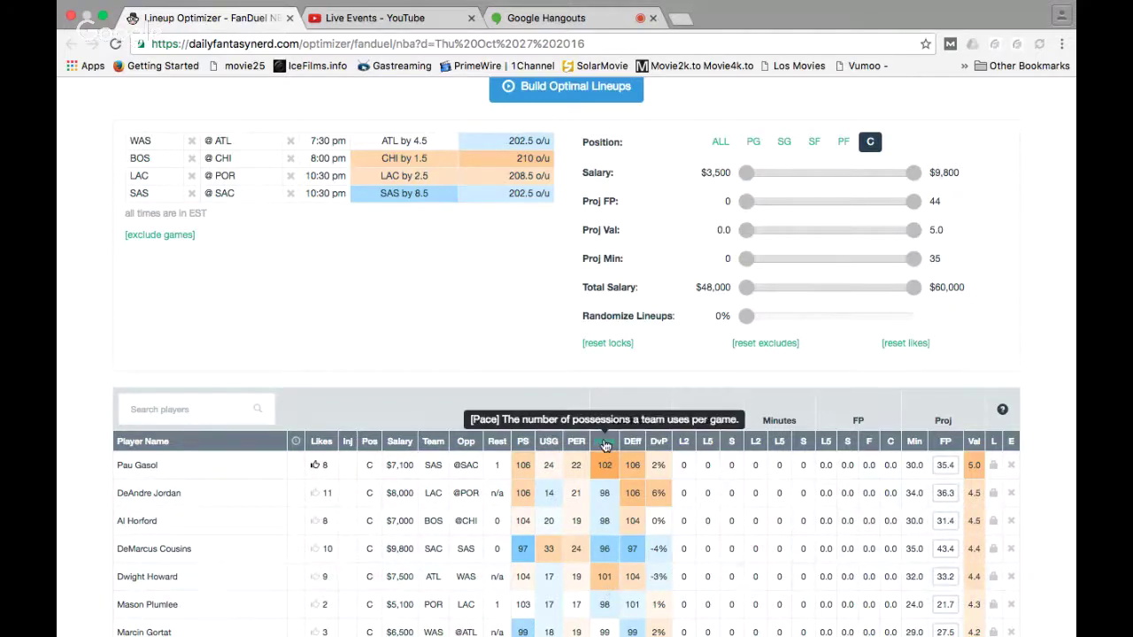
pyautogui.click(605, 444)
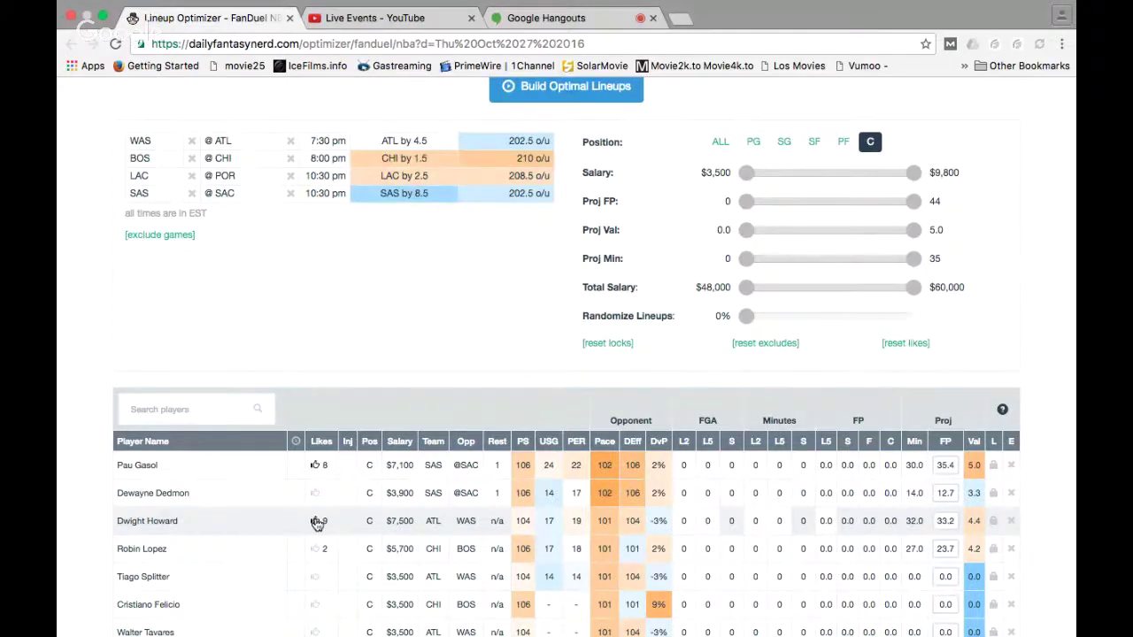
pyautogui.click(316, 522)
pyautogui.scroll(-1, 362, 523)
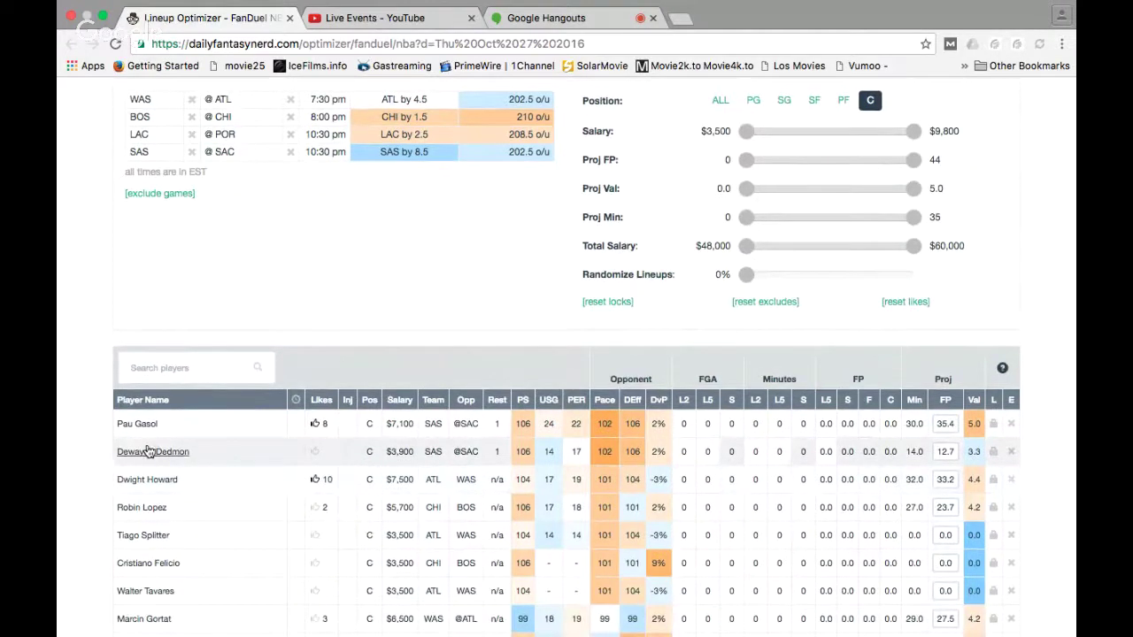
# Review Dewayne Dedmon's game stats for this season and mark him as liked
pyautogui.click(150, 452)
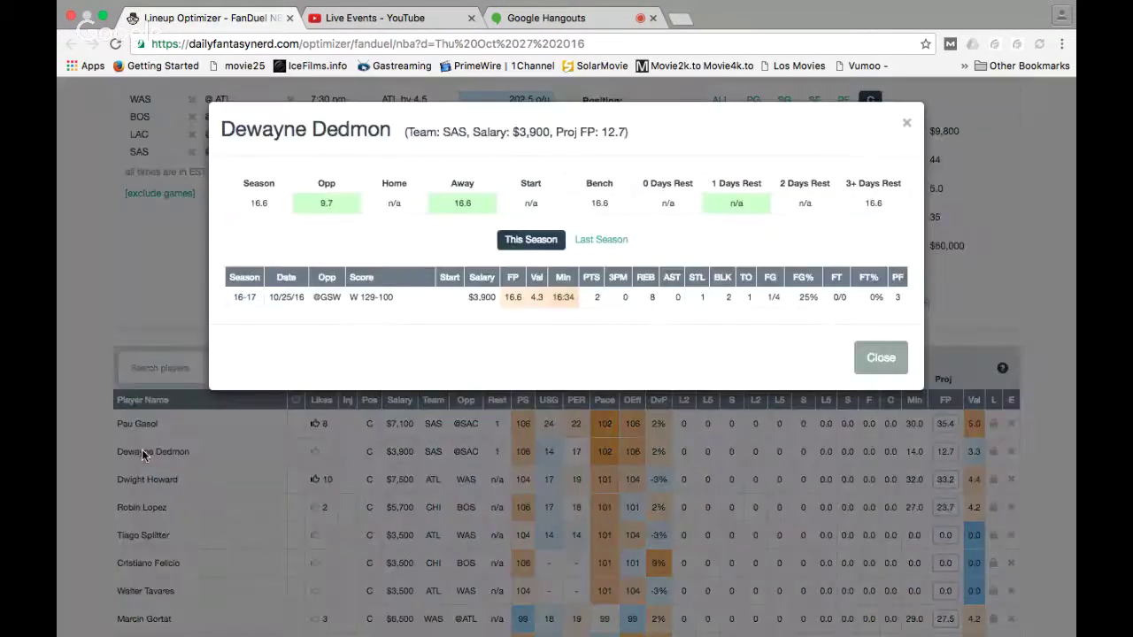
pyautogui.click(100, 384)
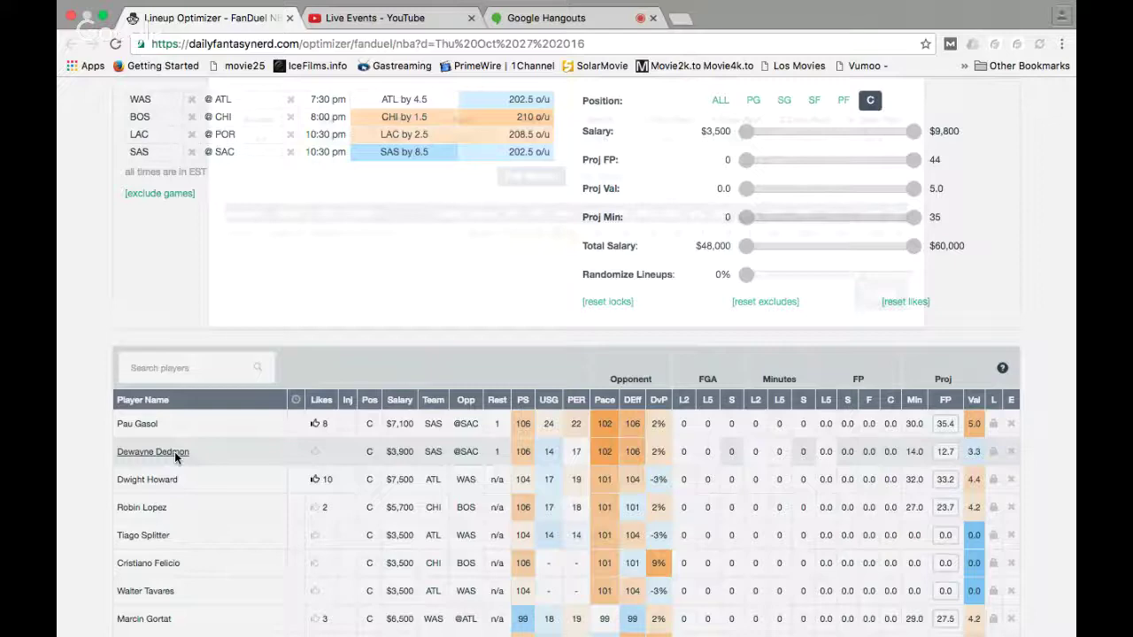
pyautogui.click(175, 453)
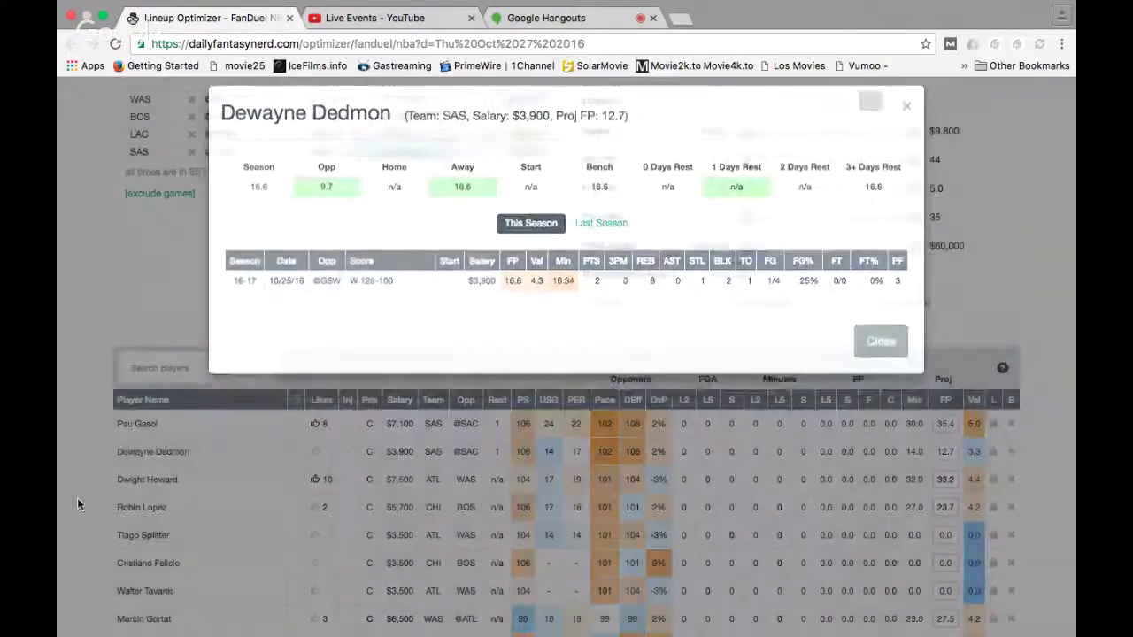
pyautogui.click(77, 499)
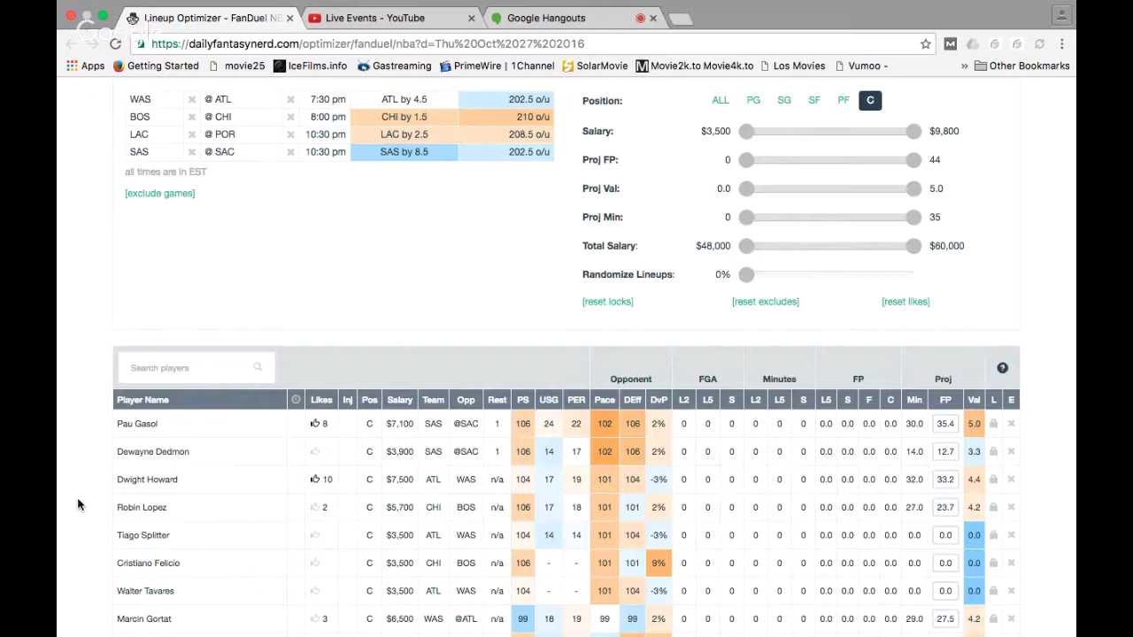
pyautogui.click(140, 453)
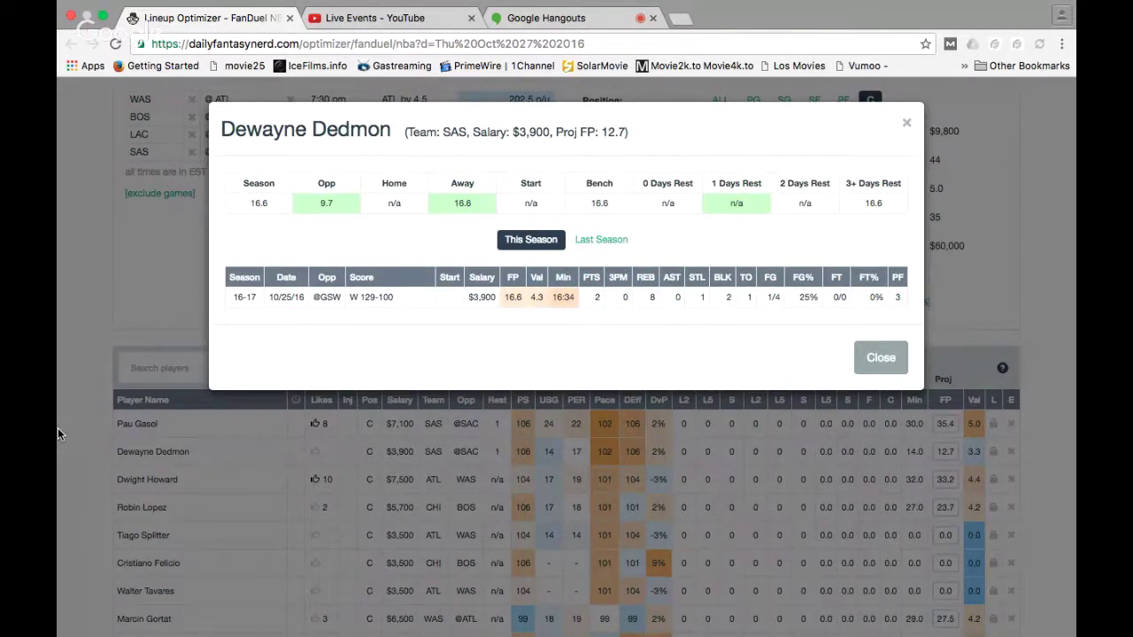
pyautogui.click(77, 434)
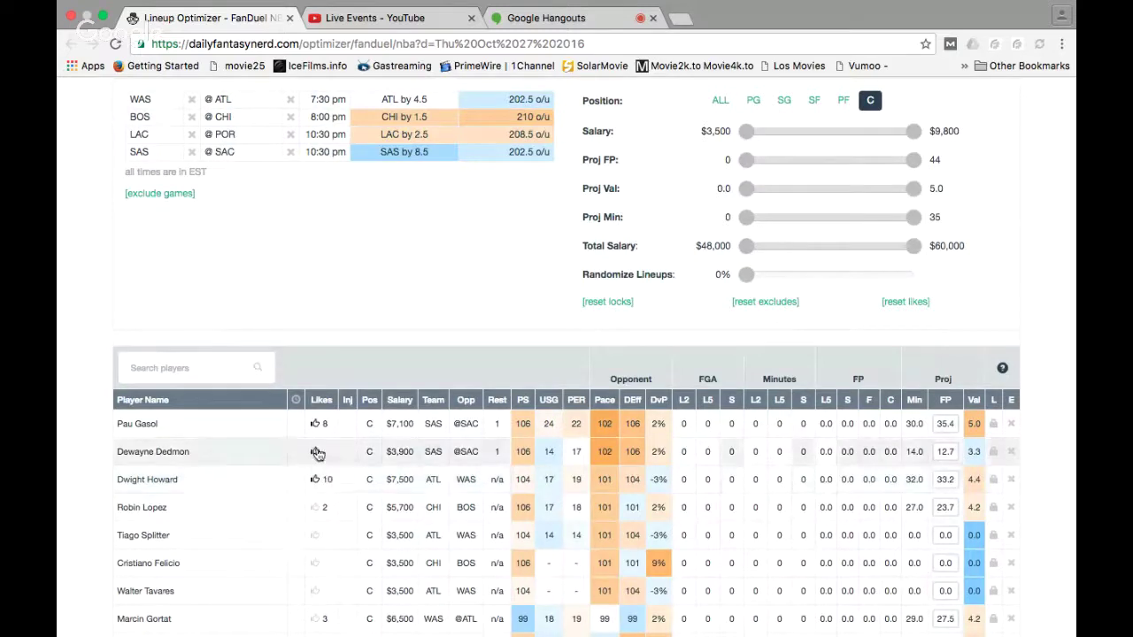
pyautogui.click(316, 452)
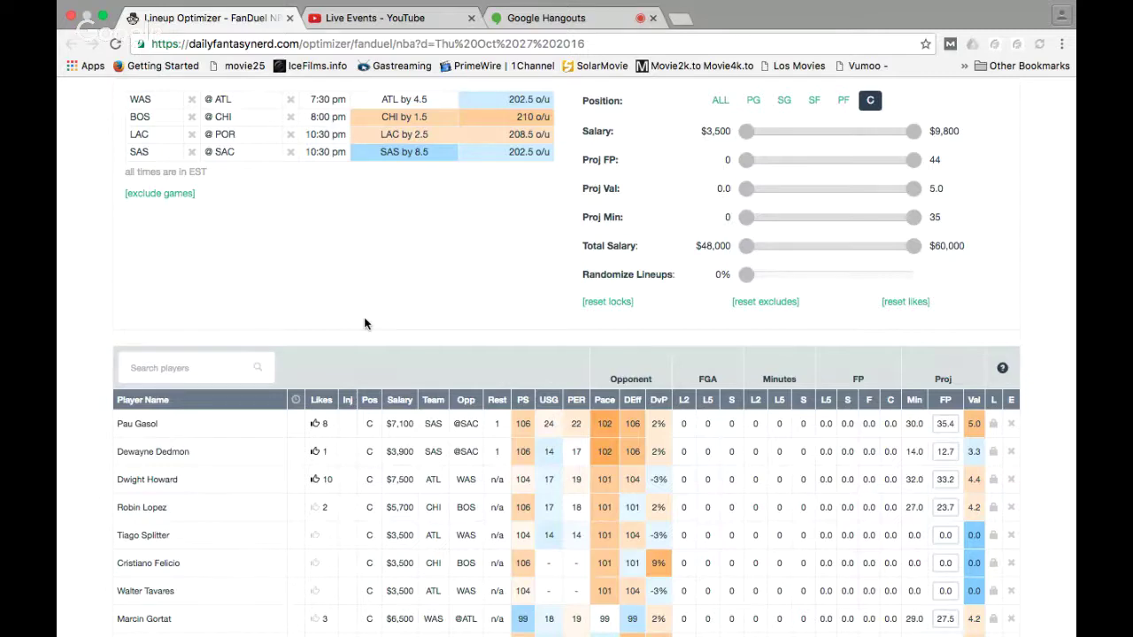
# Check Pau Gasol's game stats for this season, then rank the centers by PER, highest first
pyautogui.click(137, 424)
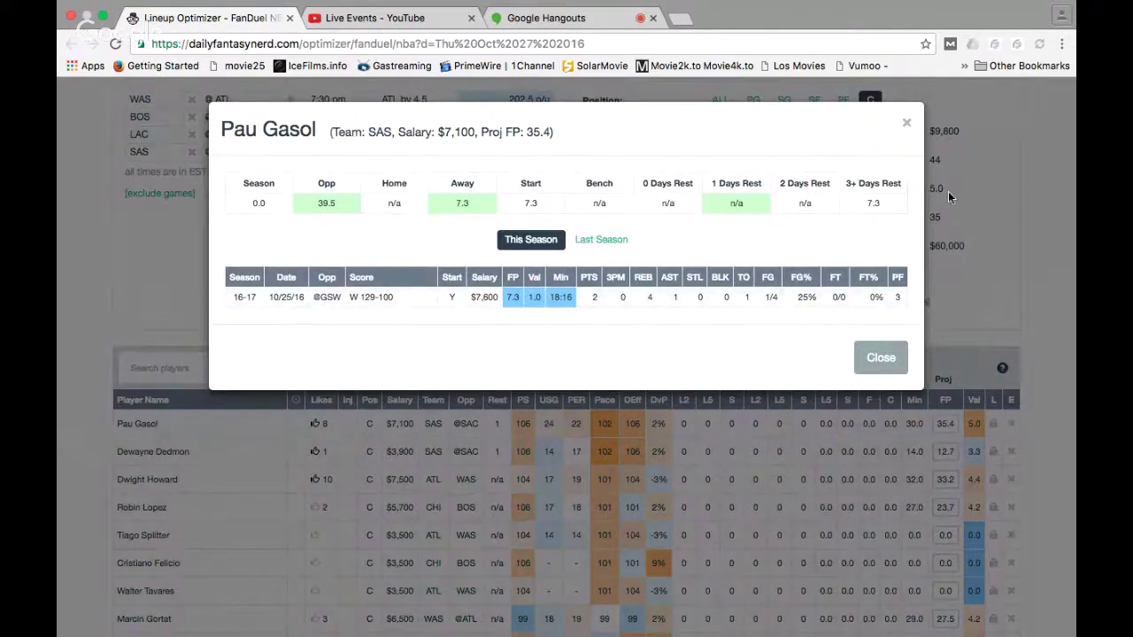
pyautogui.click(907, 122)
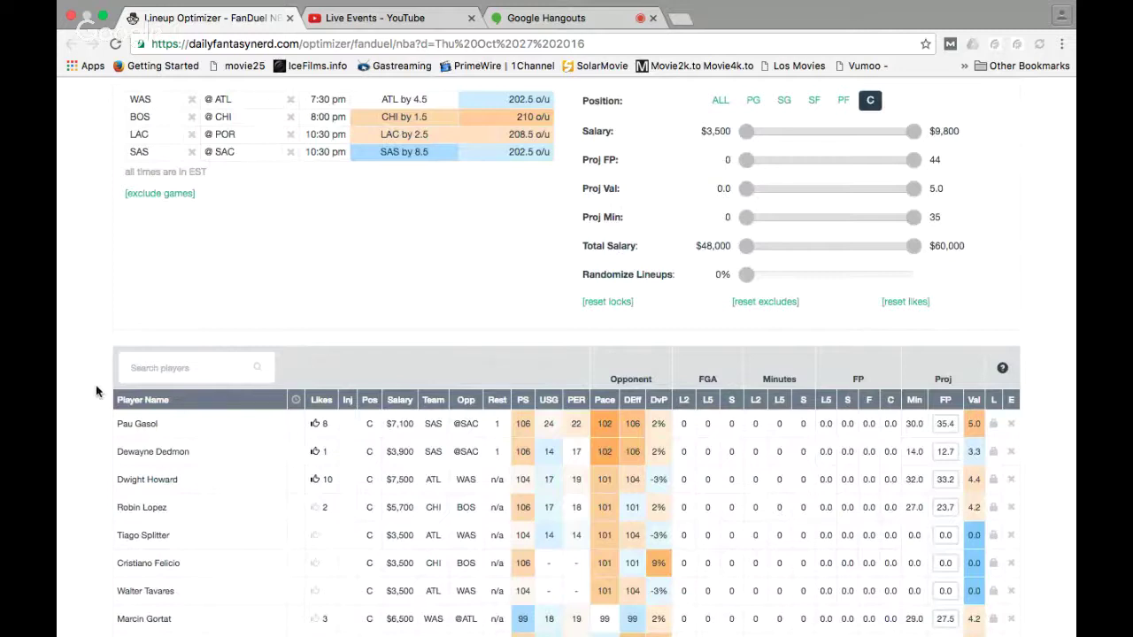
pyautogui.scroll(-1, 96, 391)
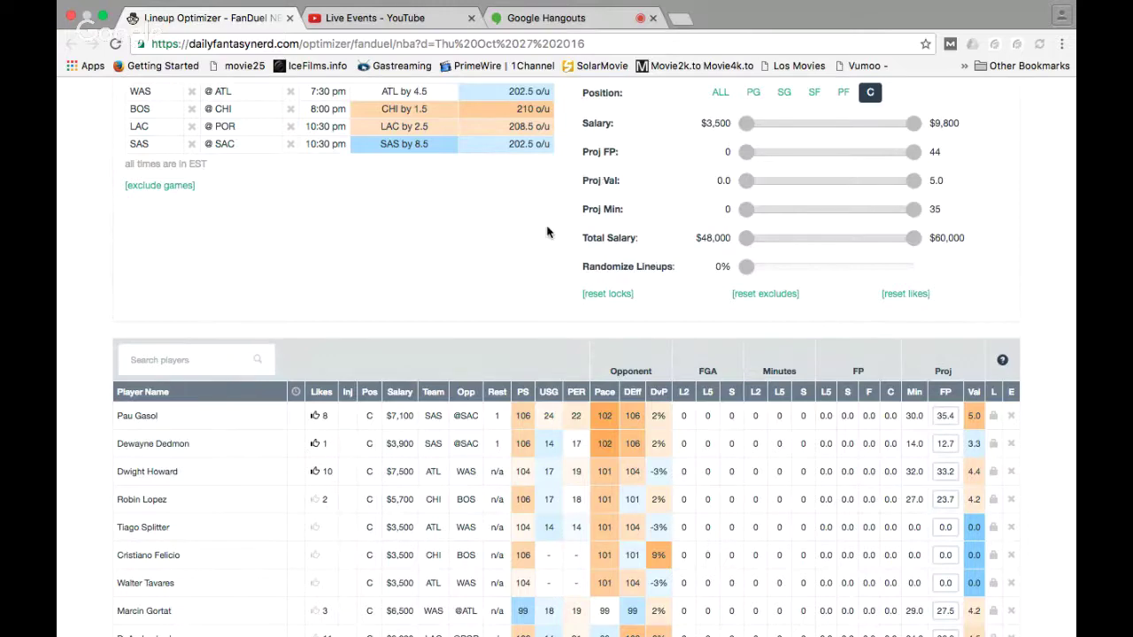
pyautogui.scroll(1, 547, 231)
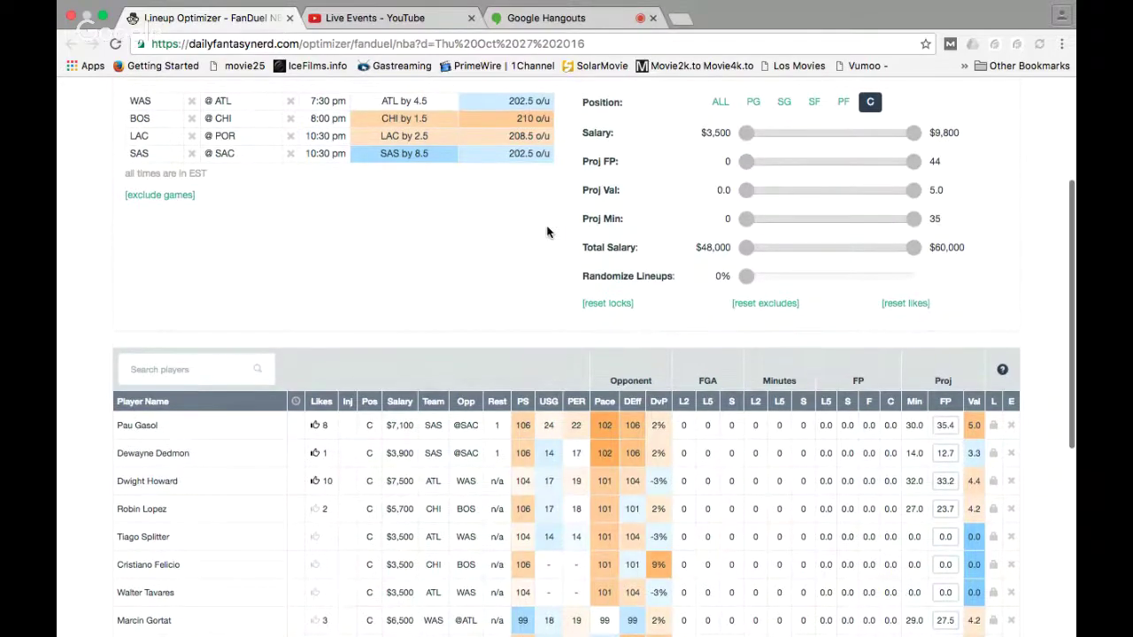
pyautogui.scroll(-5, 548, 232)
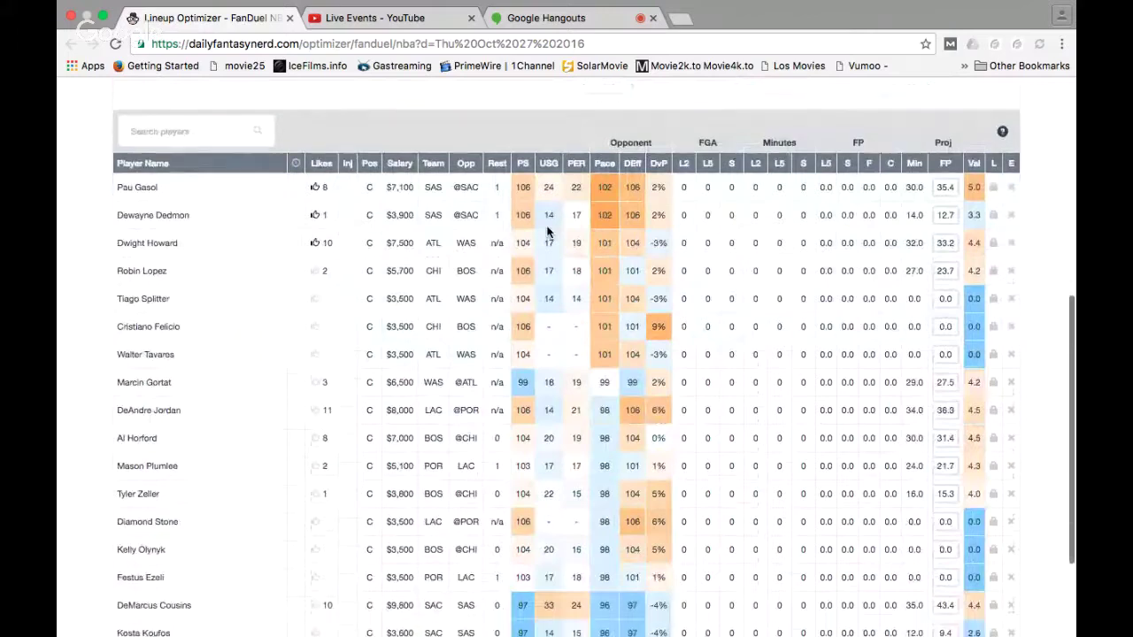
pyautogui.scroll(2, 547, 232)
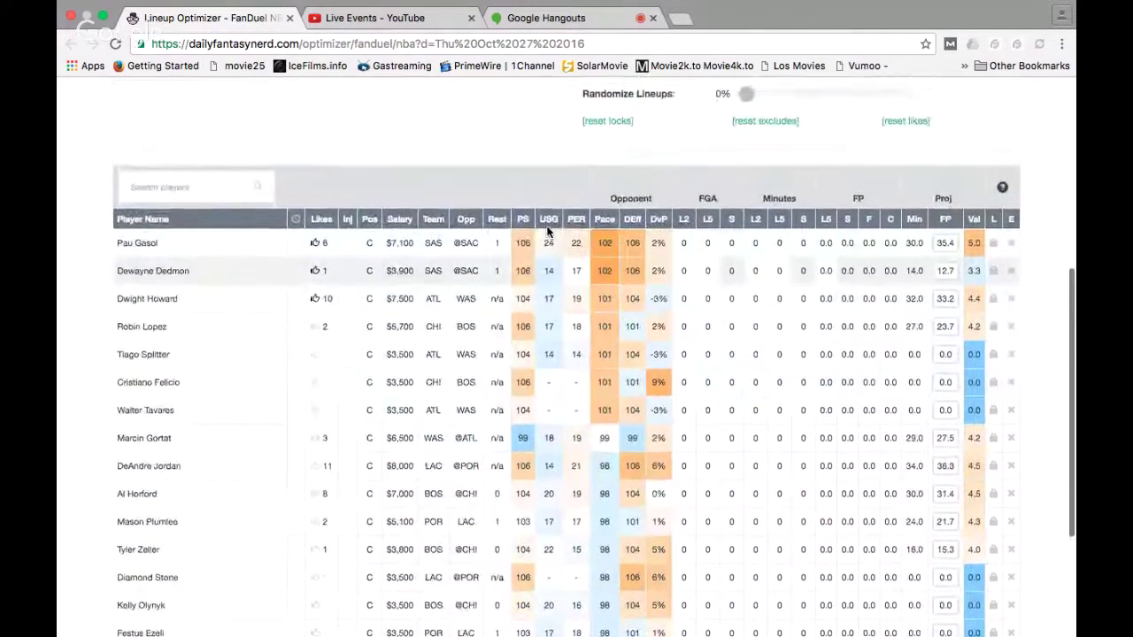
pyautogui.scroll(1, 547, 232)
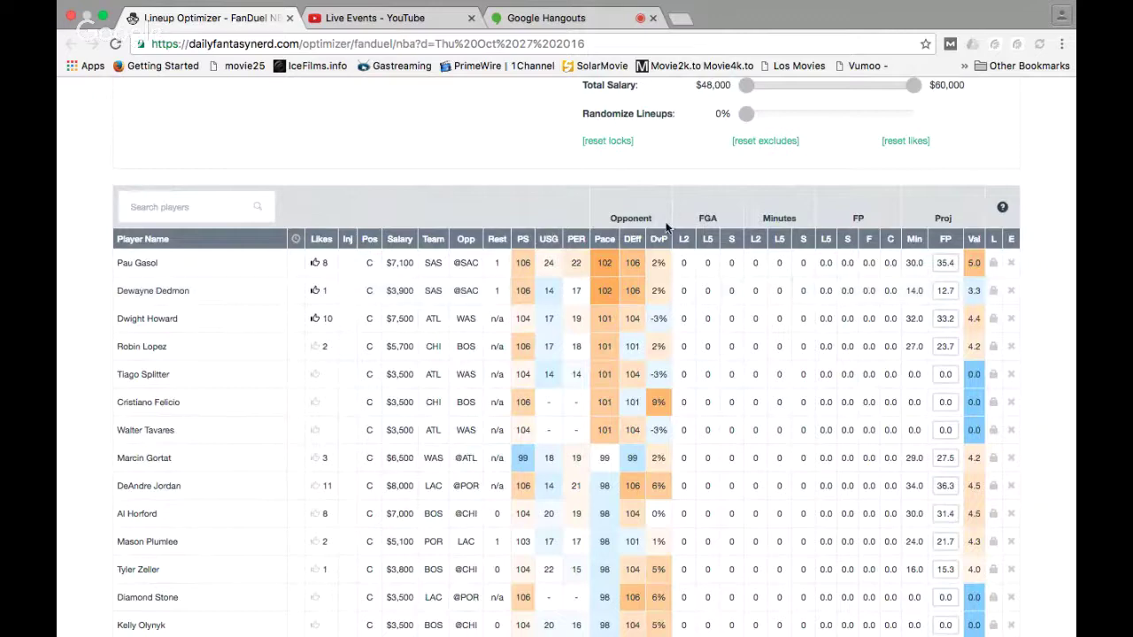
pyautogui.click(578, 241)
pyautogui.click(578, 243)
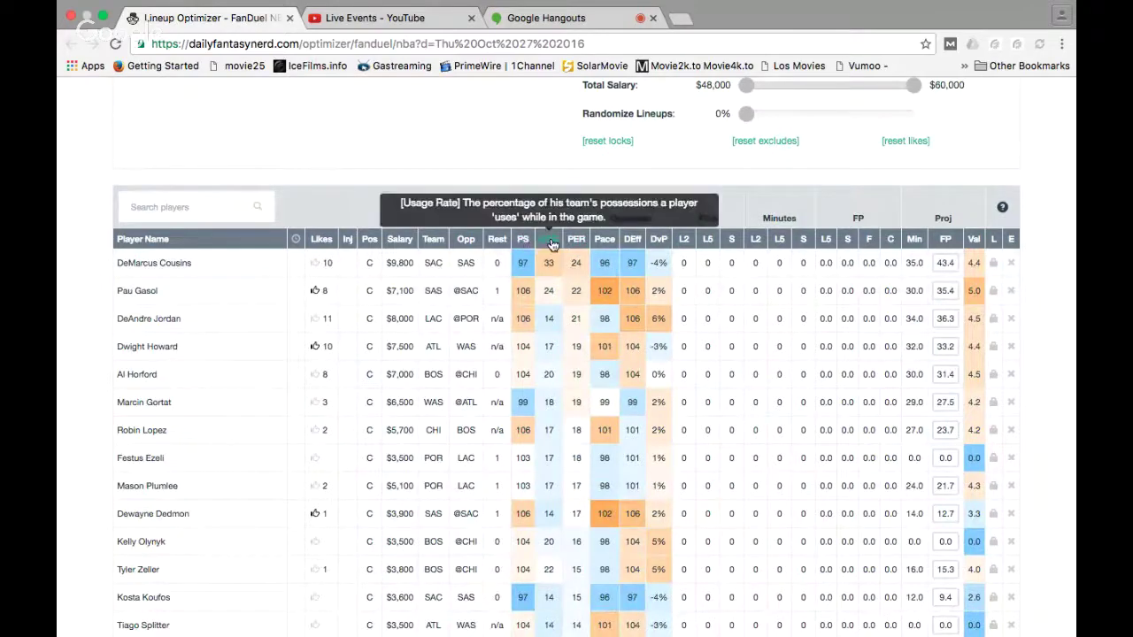
# Show players of all positions in the table and review the liked and locked picks
pyautogui.scroll(5, 549, 230)
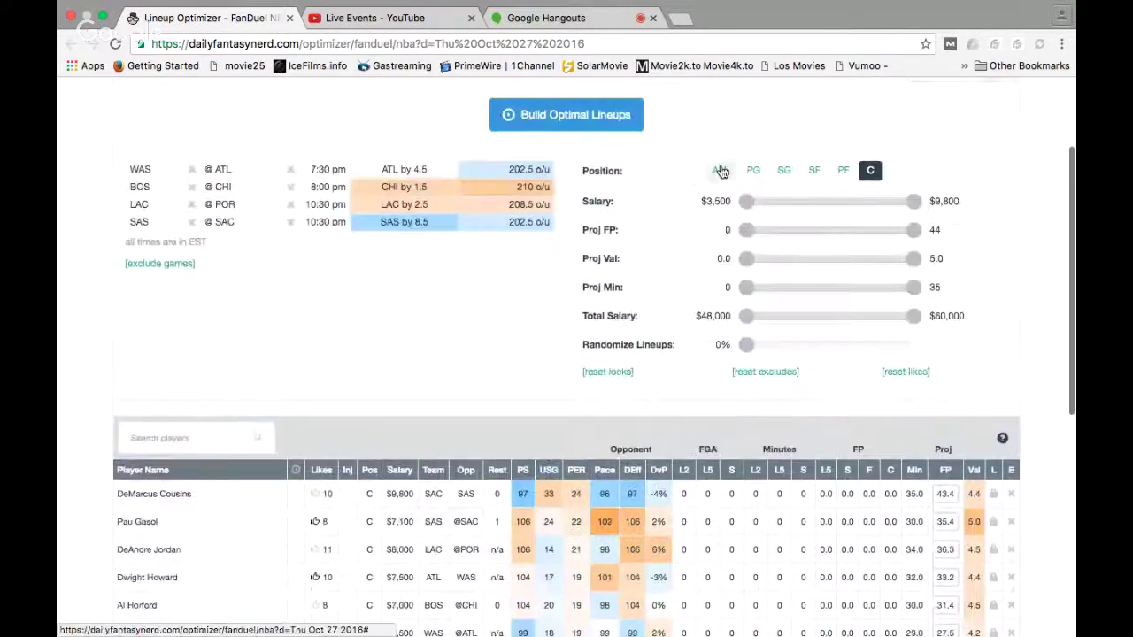
pyautogui.scroll(-4, 389, 299)
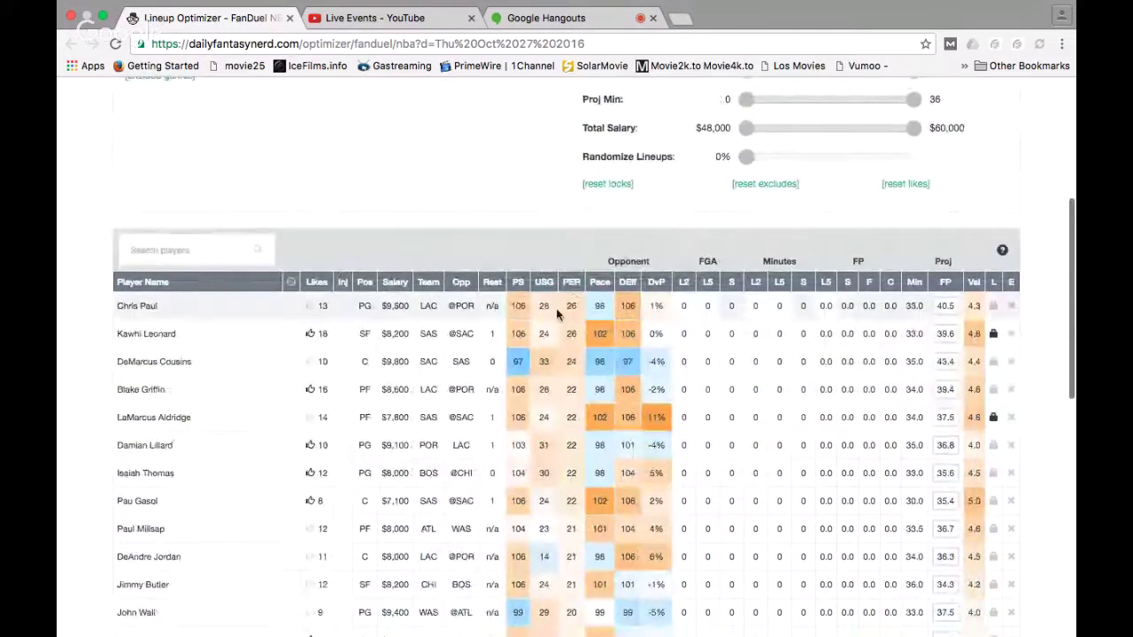
pyautogui.scroll(-3, 228, 476)
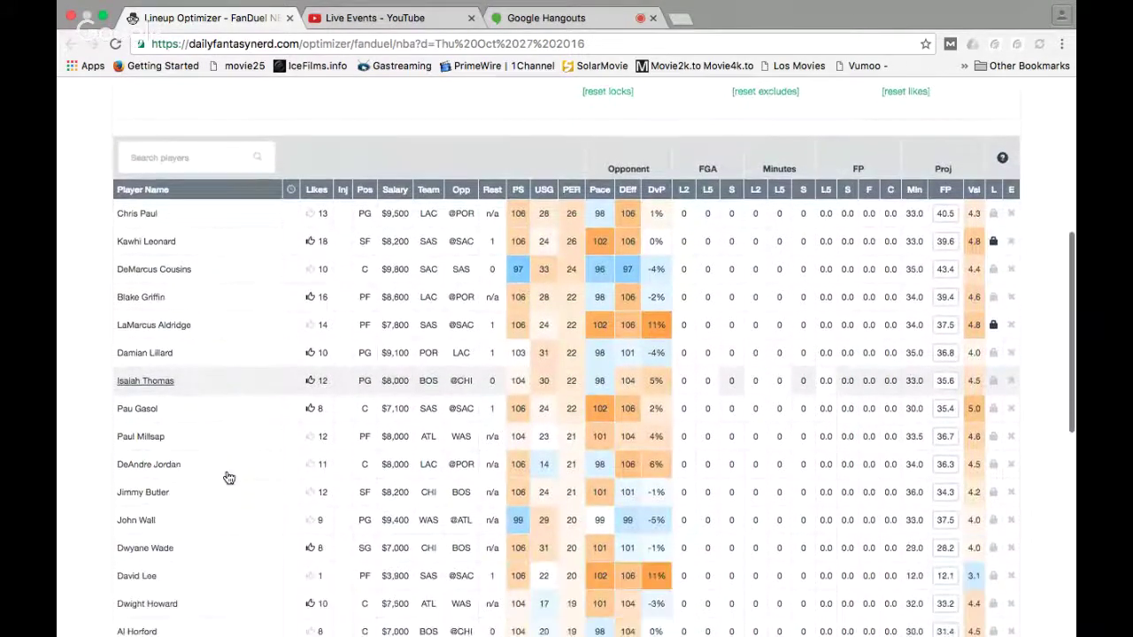
pyautogui.scroll(-12, 229, 478)
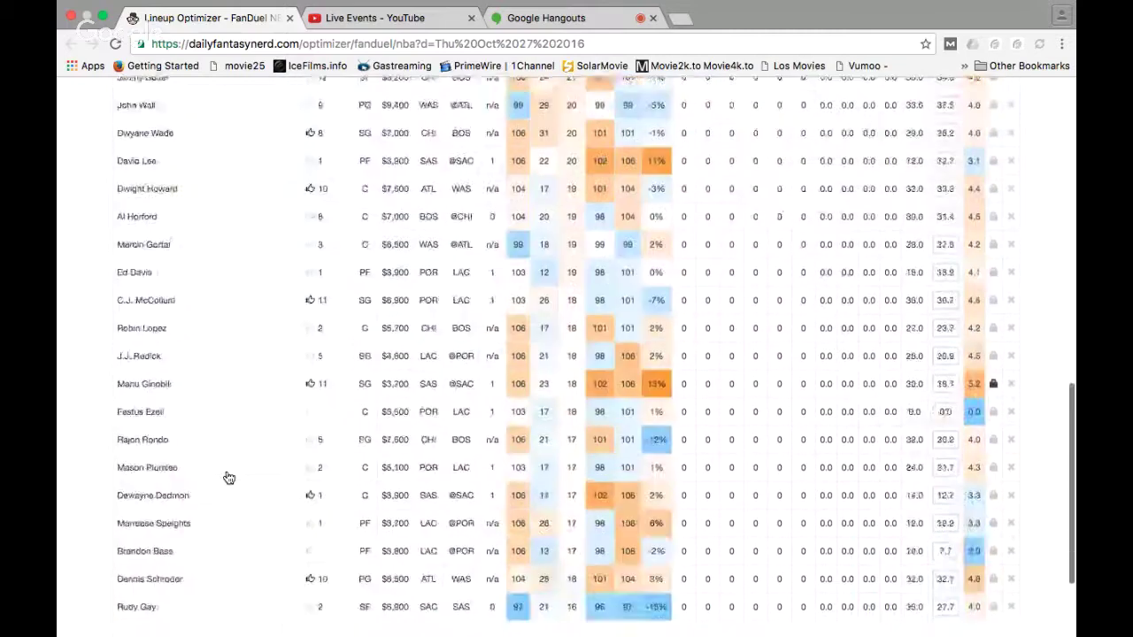
# Build the optimal lineups and mark Optimal Lineup #1 as a favorite
pyautogui.scroll(20, 228, 478)
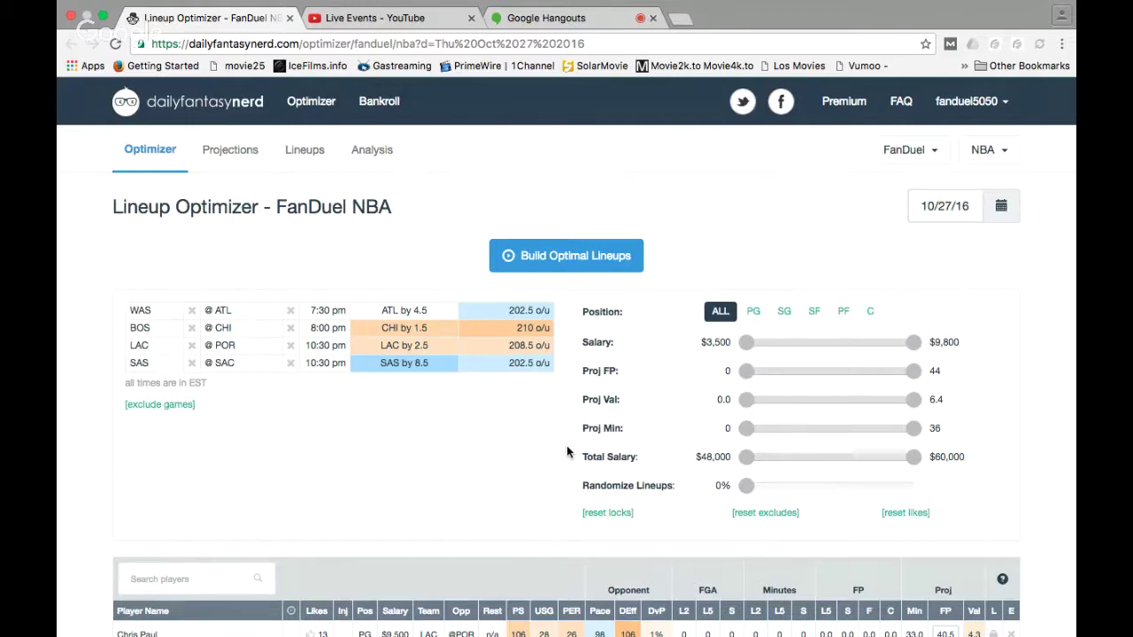
pyautogui.scroll(-2, 568, 452)
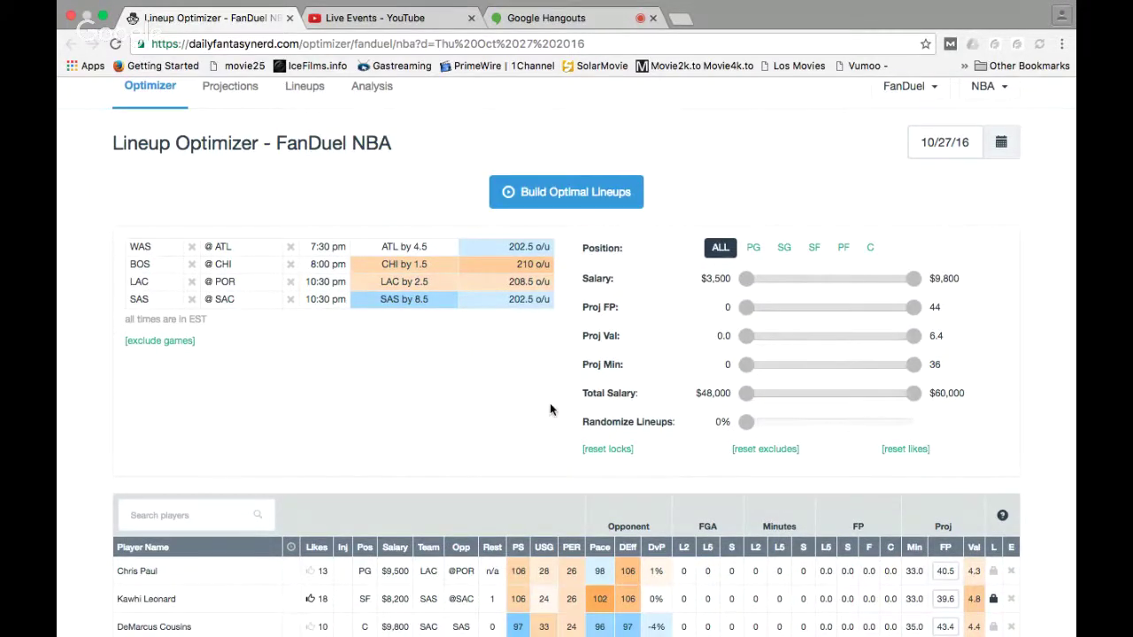
pyautogui.scroll(1, 551, 404)
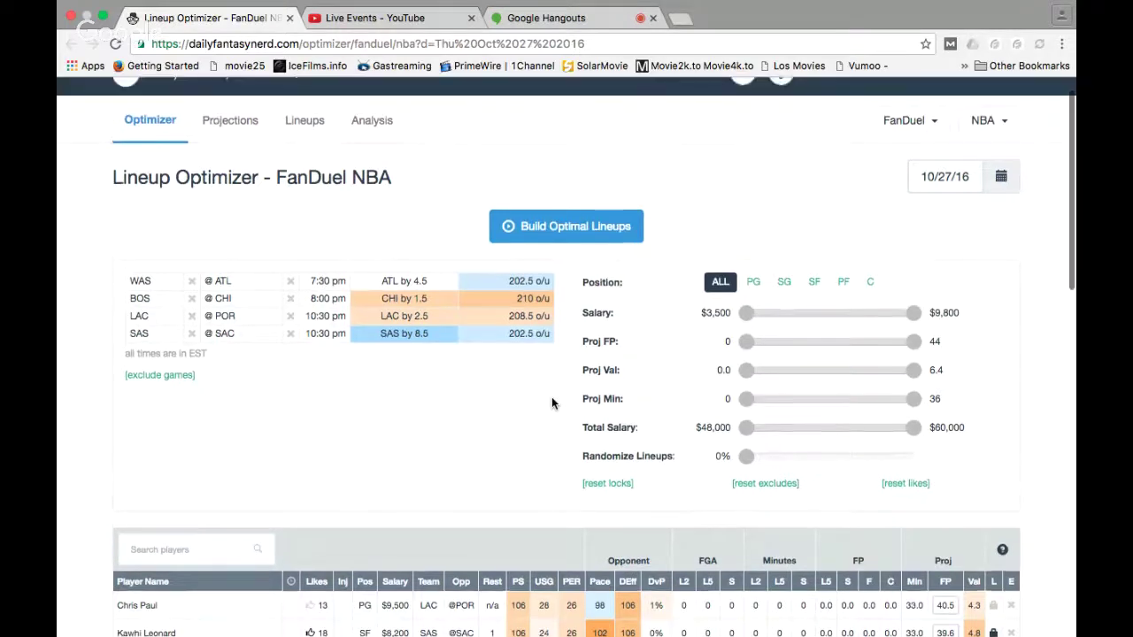
pyautogui.click(572, 234)
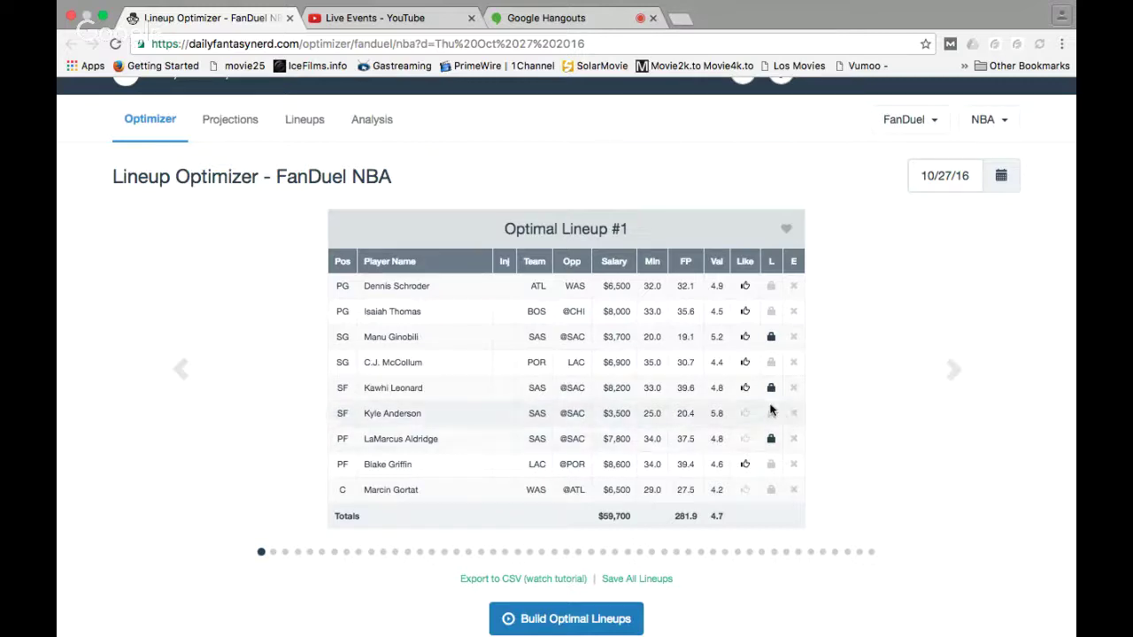
pyautogui.click(787, 230)
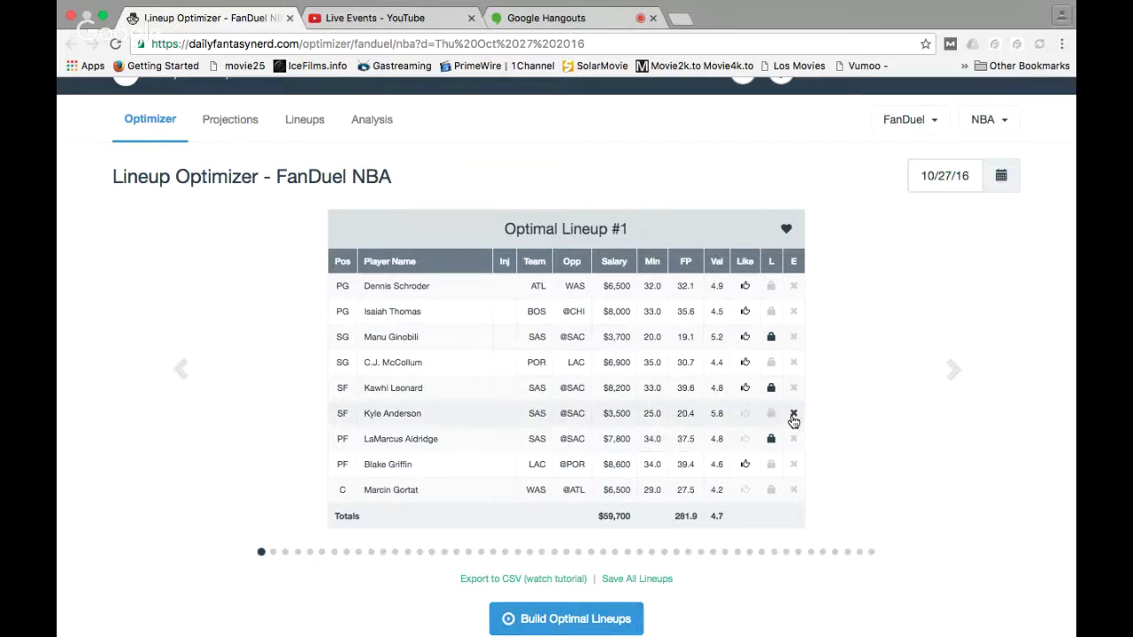
# Rebuild the optimal lineups with Kyle Anderson excluded and mark the new Optimal Lineup #1 as a favorite
pyautogui.click(794, 417)
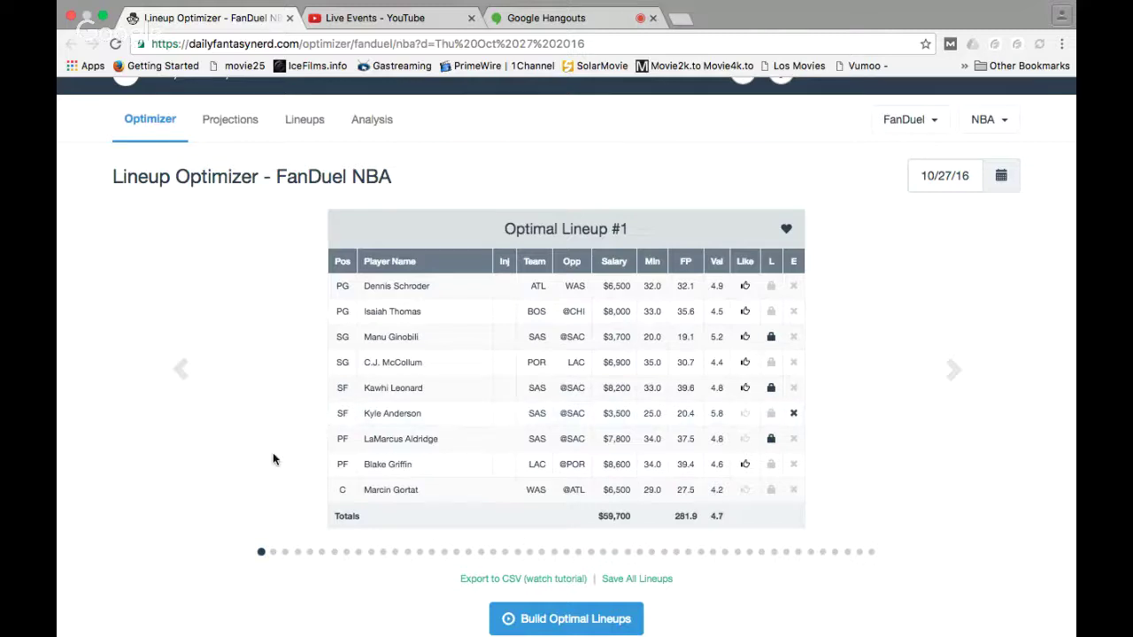
pyautogui.scroll(-2, 235, 504)
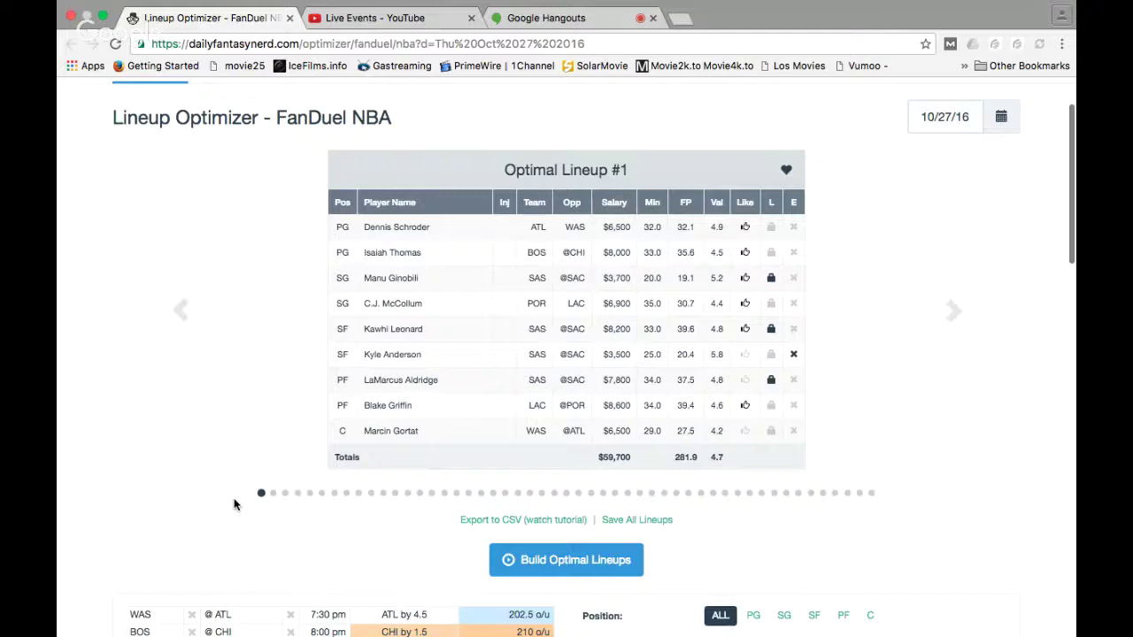
pyautogui.click(553, 563)
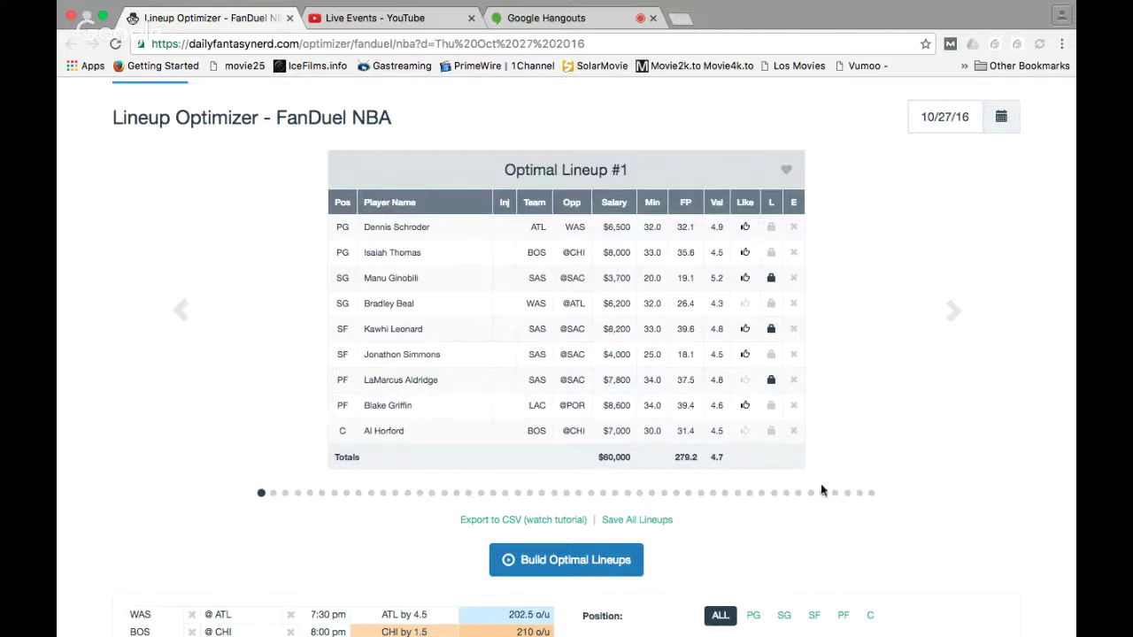
pyautogui.click(790, 171)
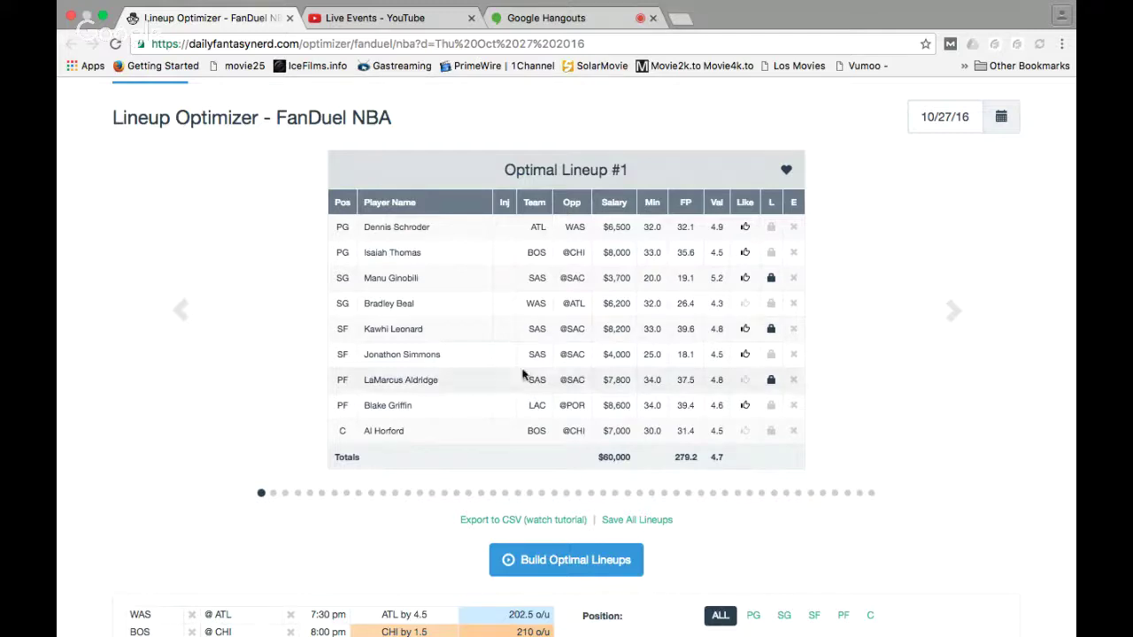
# Check the game stats of Al Horford, the center in Optimal Lineup #1
pyautogui.scroll(-2, 199, 448)
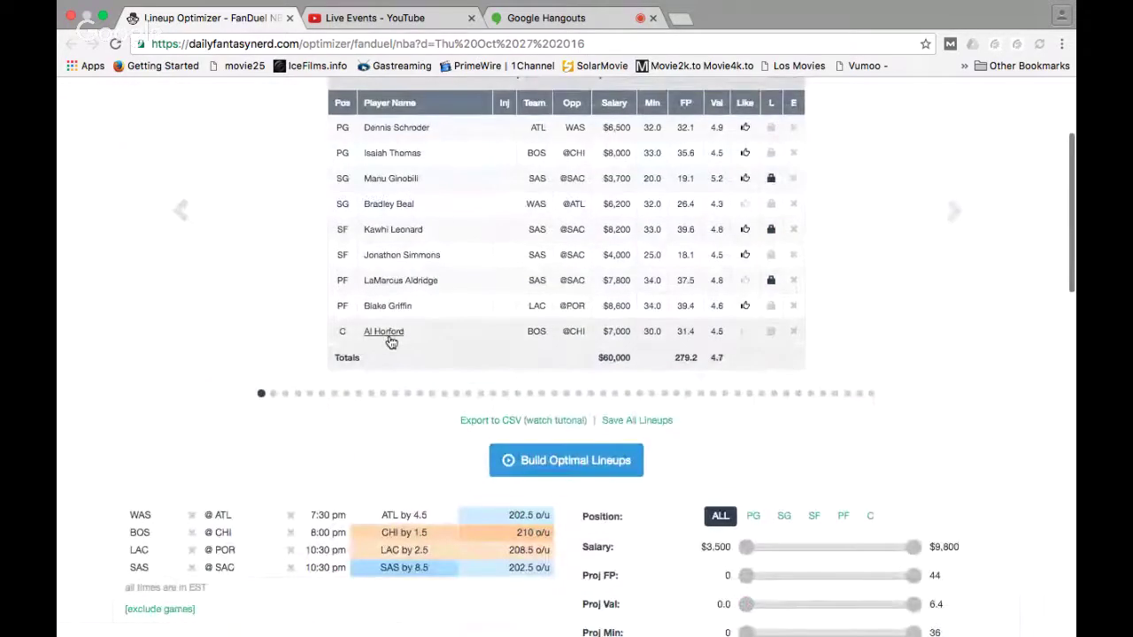
pyautogui.click(198, 362)
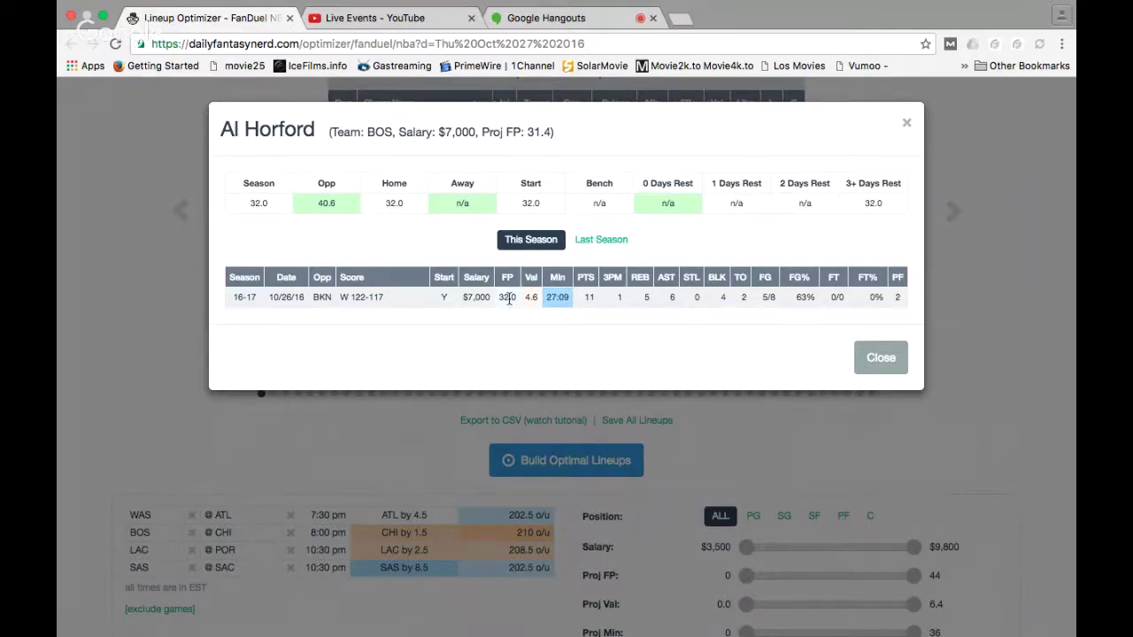
pyautogui.click(101, 358)
# Filter the player table to centers (C) and look up Al Horford's game stats again from that list
pyautogui.scroll(-1, 452, 407)
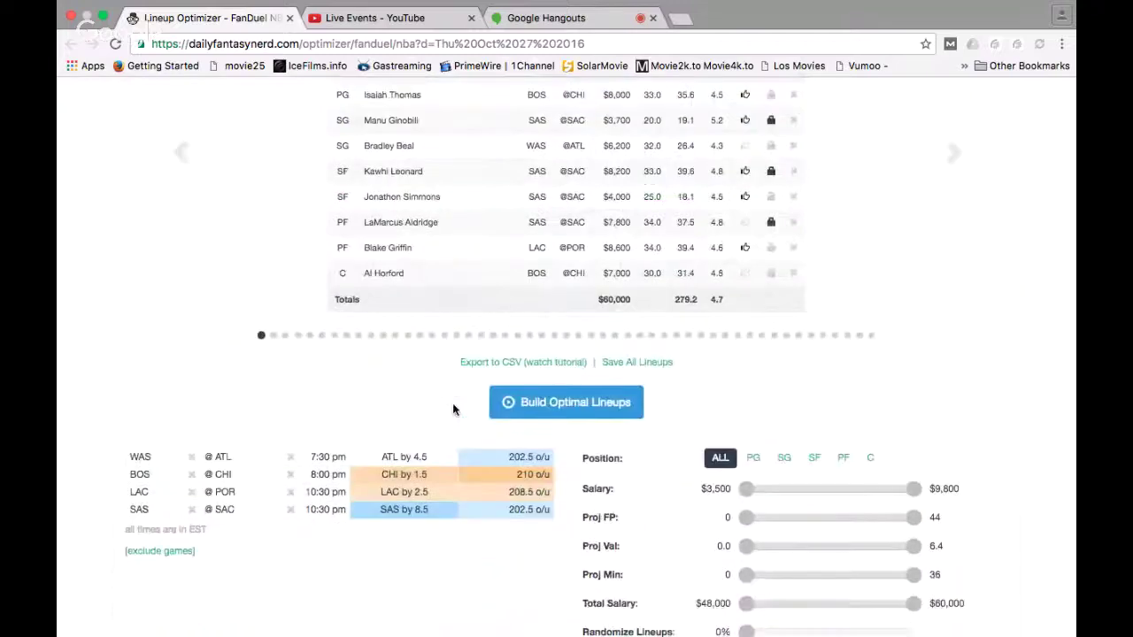
pyautogui.click(870, 417)
pyautogui.scroll(-3, 410, 551)
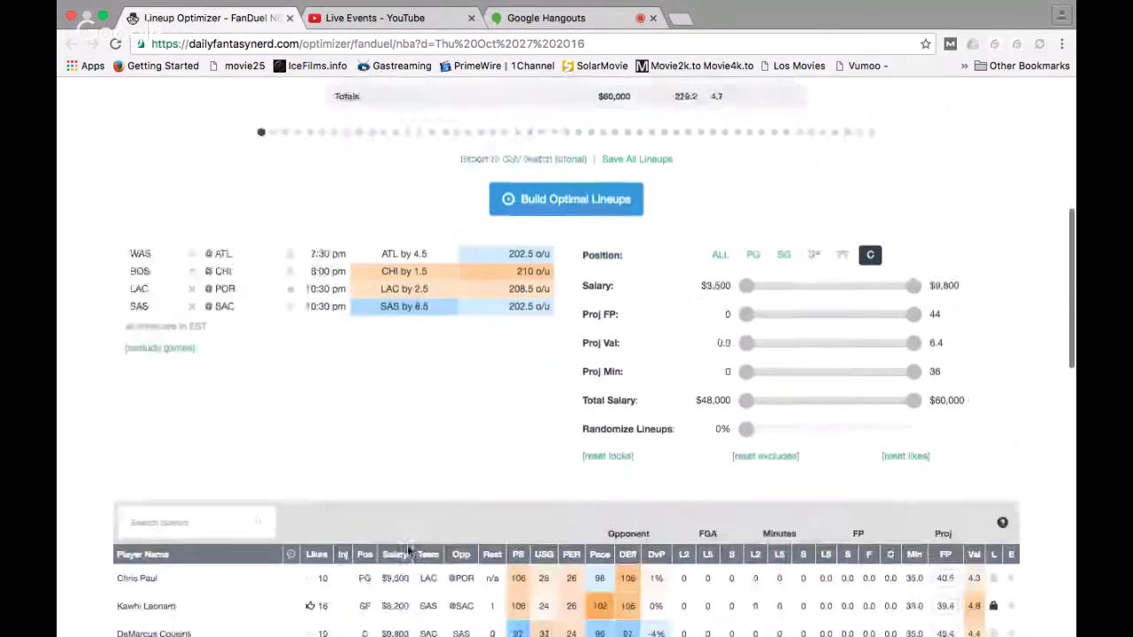
pyautogui.scroll(-4, 410, 531)
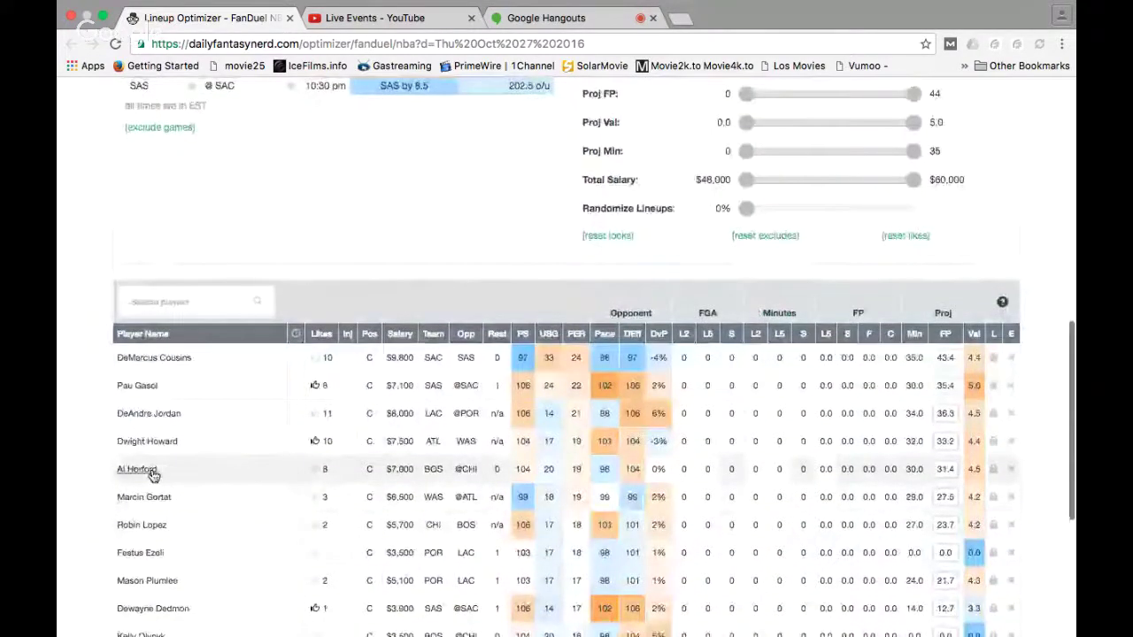
pyautogui.click(152, 476)
pyautogui.click(91, 475)
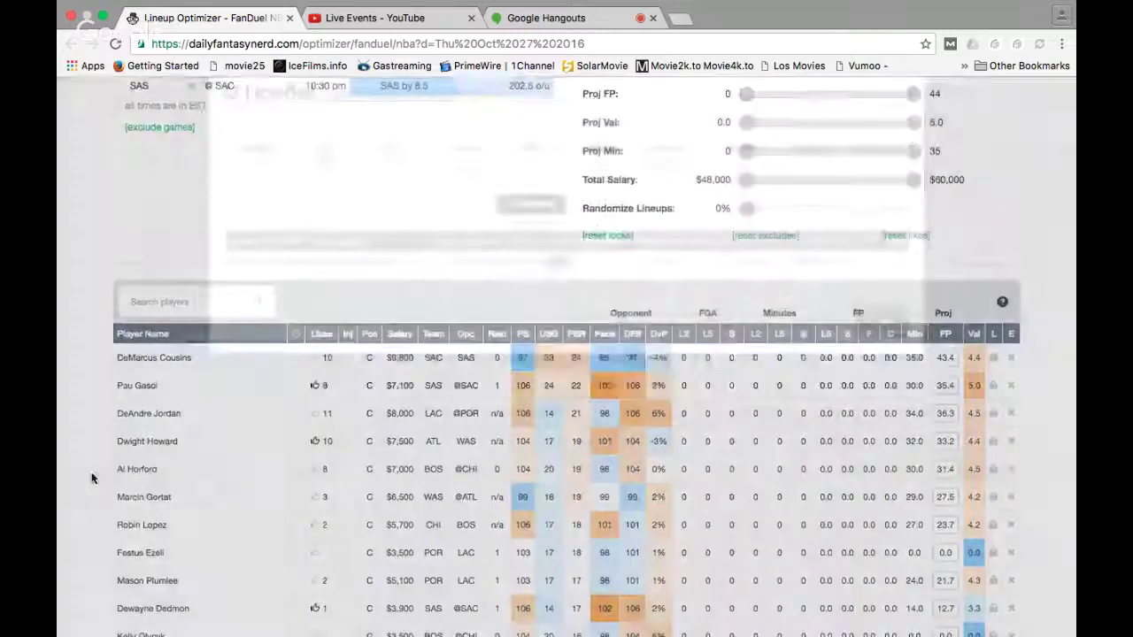
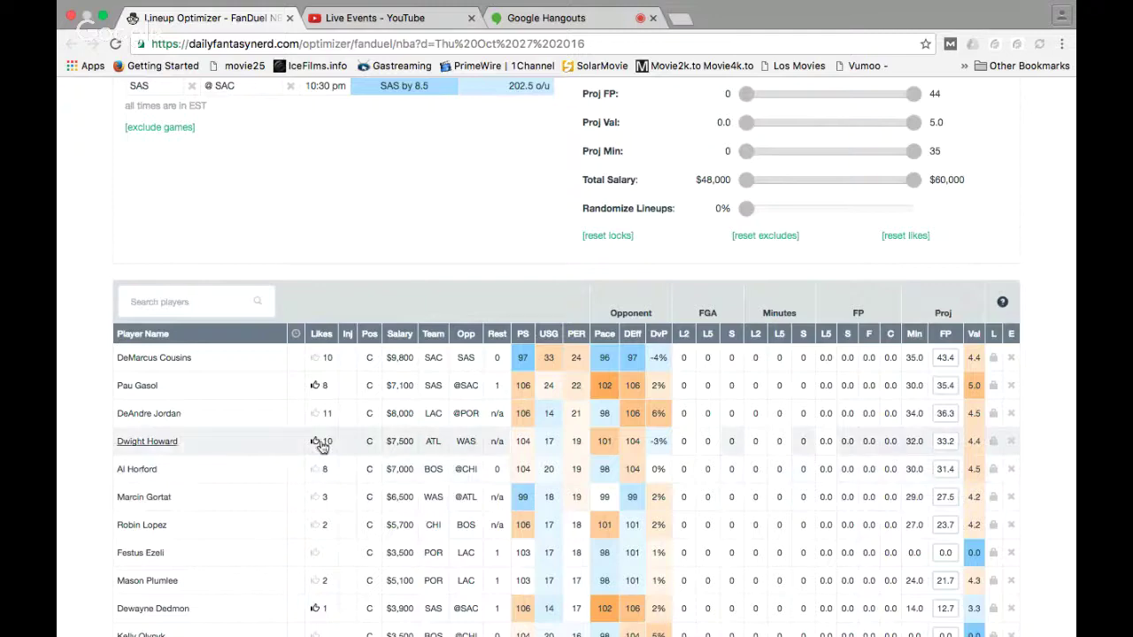
# Compare the salaries, matchups and projections of the listed centers with the center in Optimal Lineup #1
pyautogui.scroll(3, 361, 453)
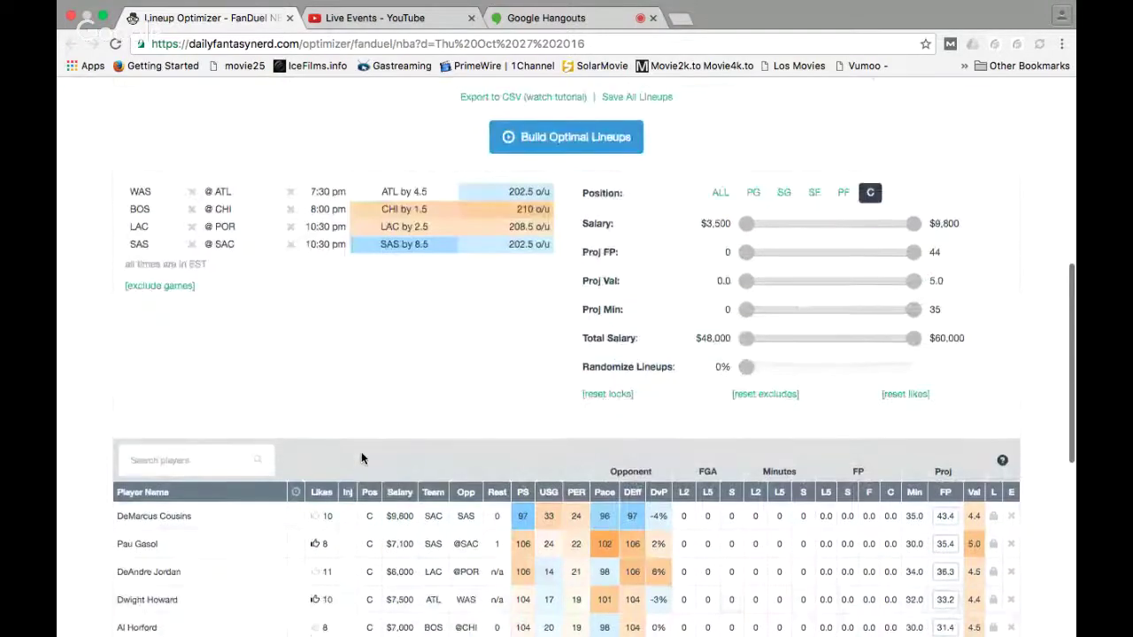
pyautogui.scroll(-3, 361, 458)
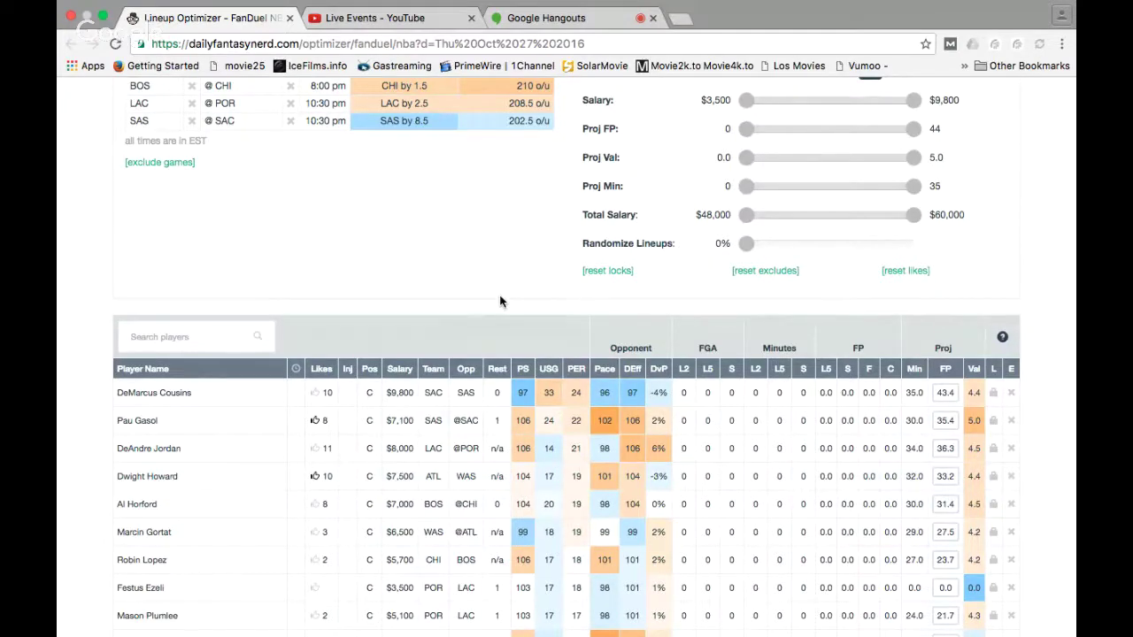
pyautogui.scroll(3, 500, 302)
pyautogui.scroll(-3, 500, 302)
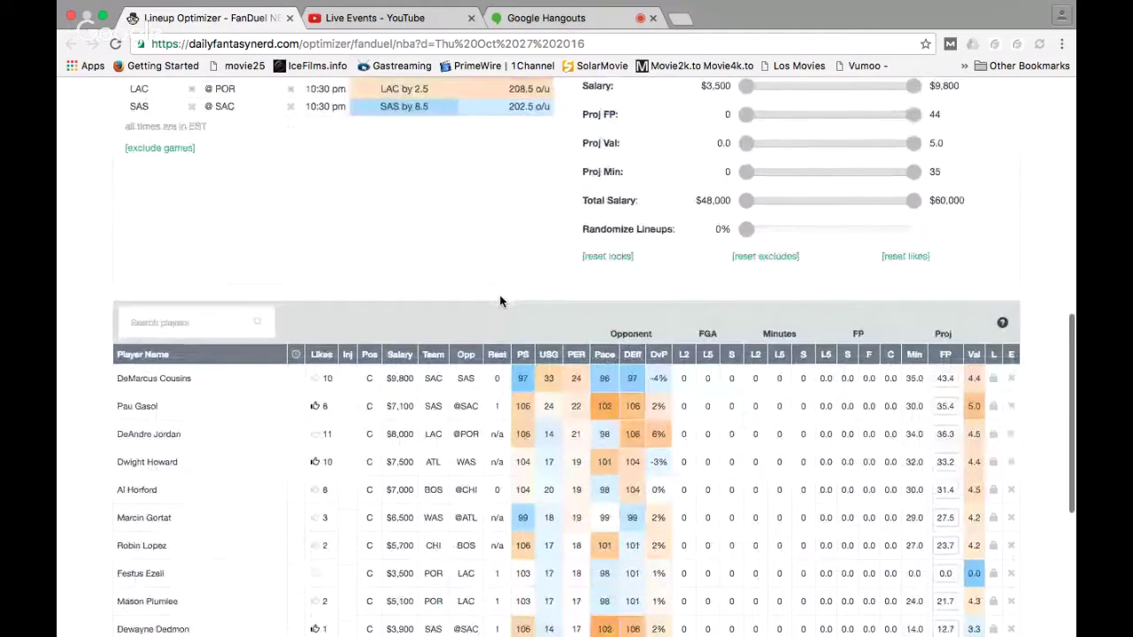
pyautogui.scroll(-1, 501, 301)
pyautogui.scroll(2, 500, 302)
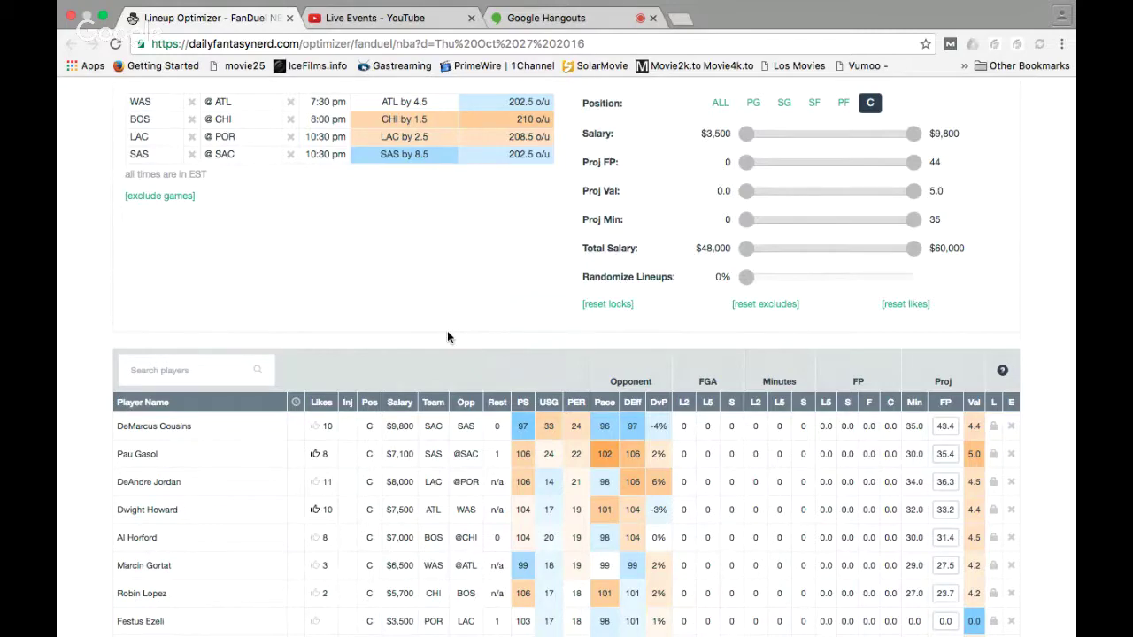
pyautogui.scroll(5, 531, 265)
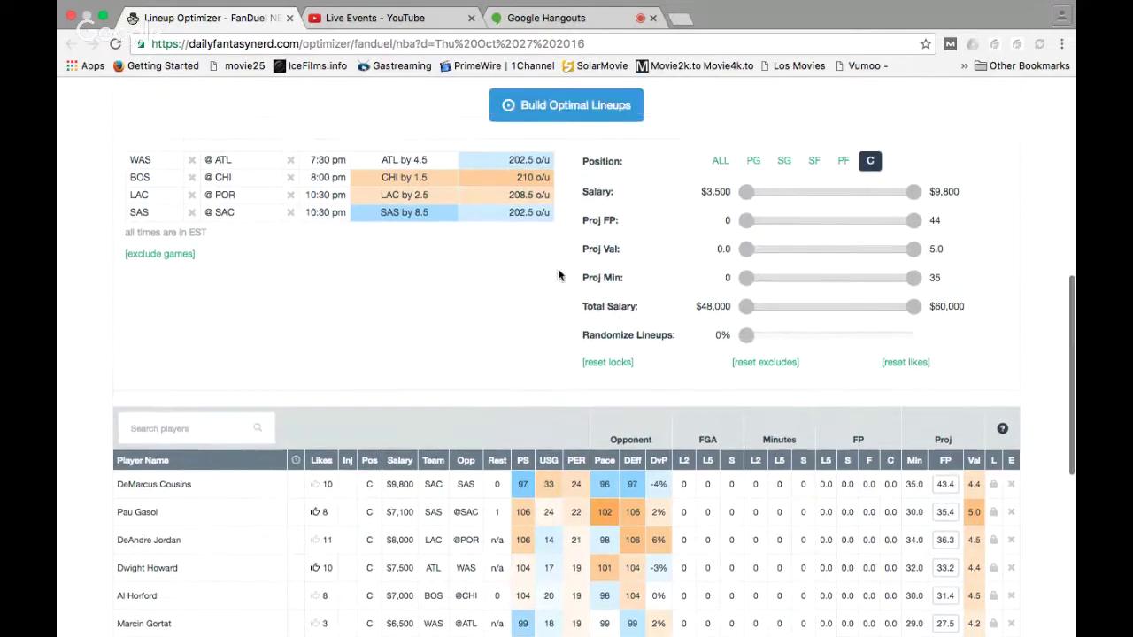
pyautogui.scroll(2, 557, 274)
pyautogui.scroll(-4, 558, 275)
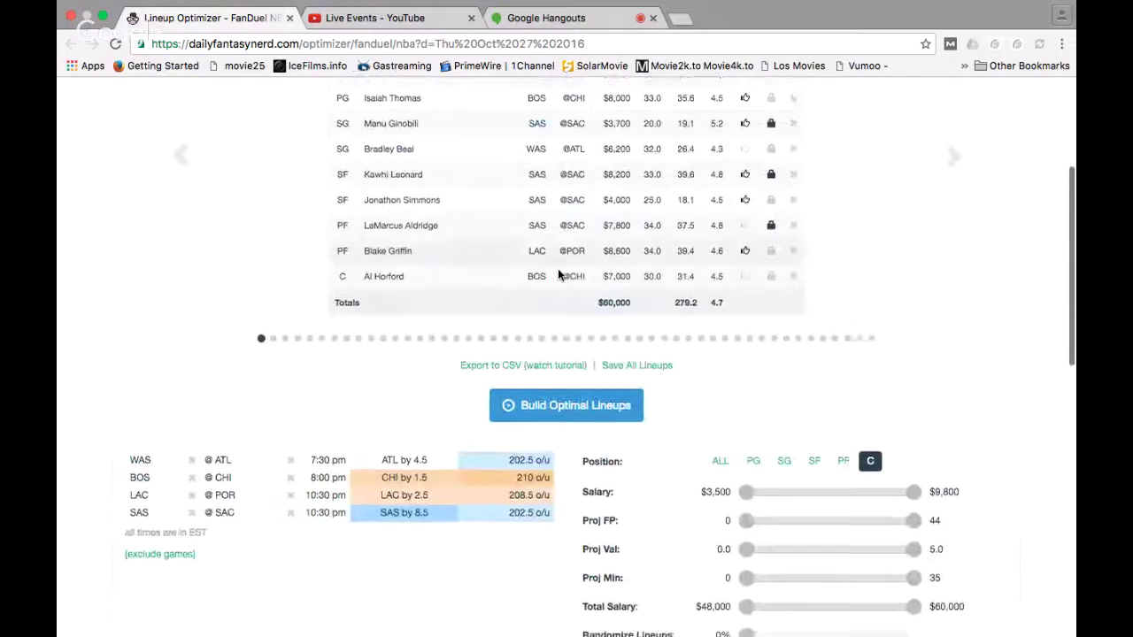
pyautogui.scroll(-1, 557, 275)
# Filter the player table to shooting guards (SG) and compare their stats with the guards in Optimal Lineup #1
pyautogui.click(784, 236)
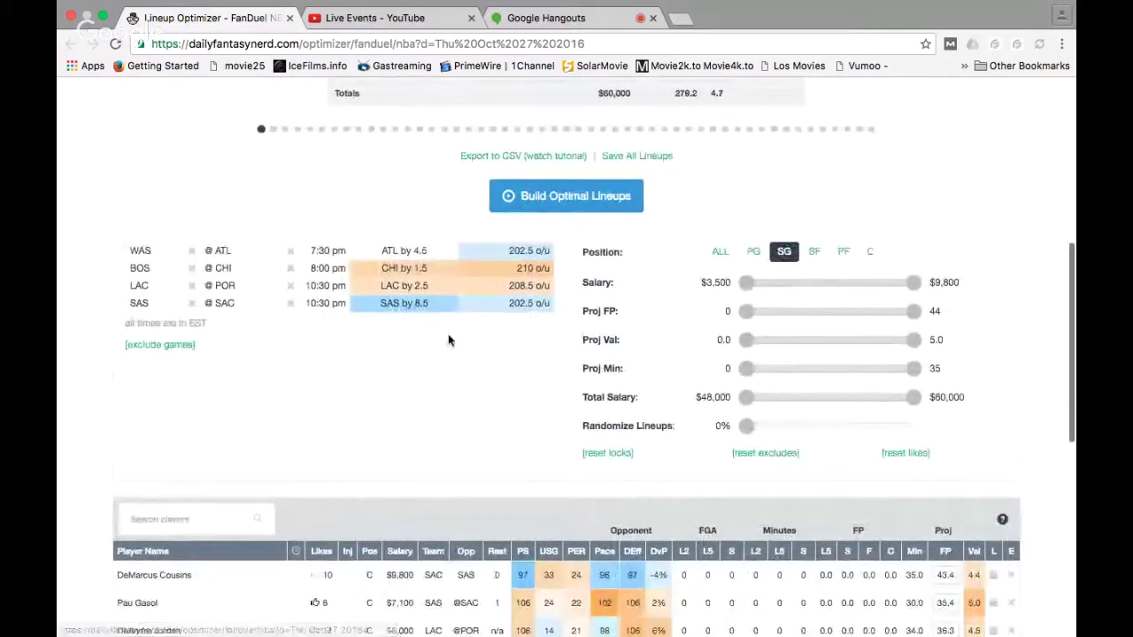
pyautogui.scroll(-4, 448, 341)
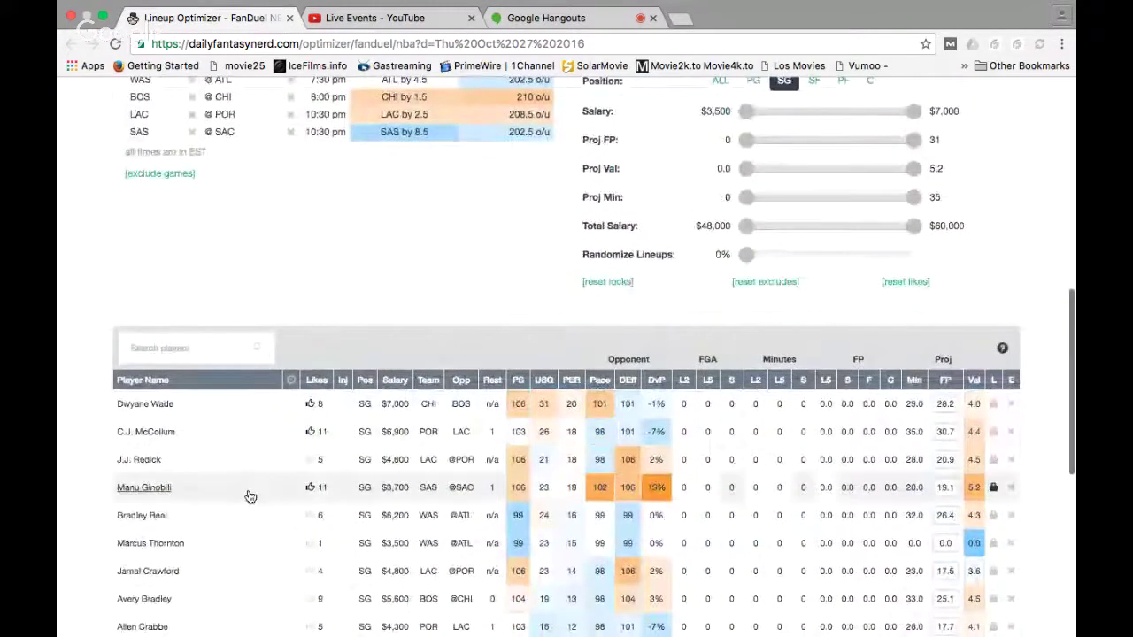
pyautogui.scroll(-1, 249, 496)
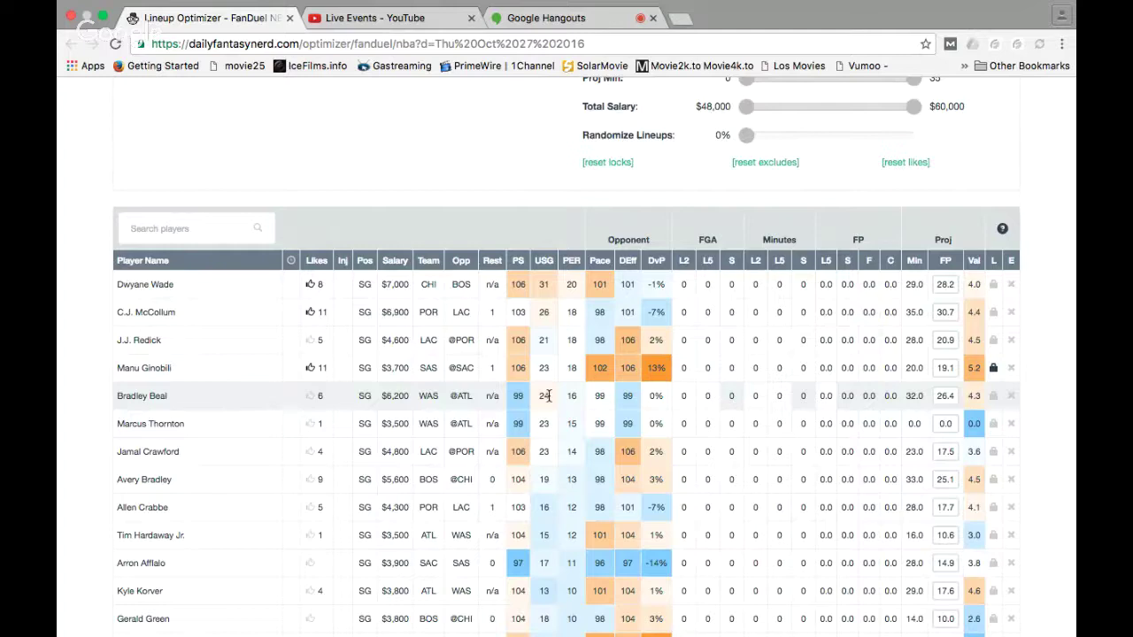
pyautogui.scroll(3, 546, 394)
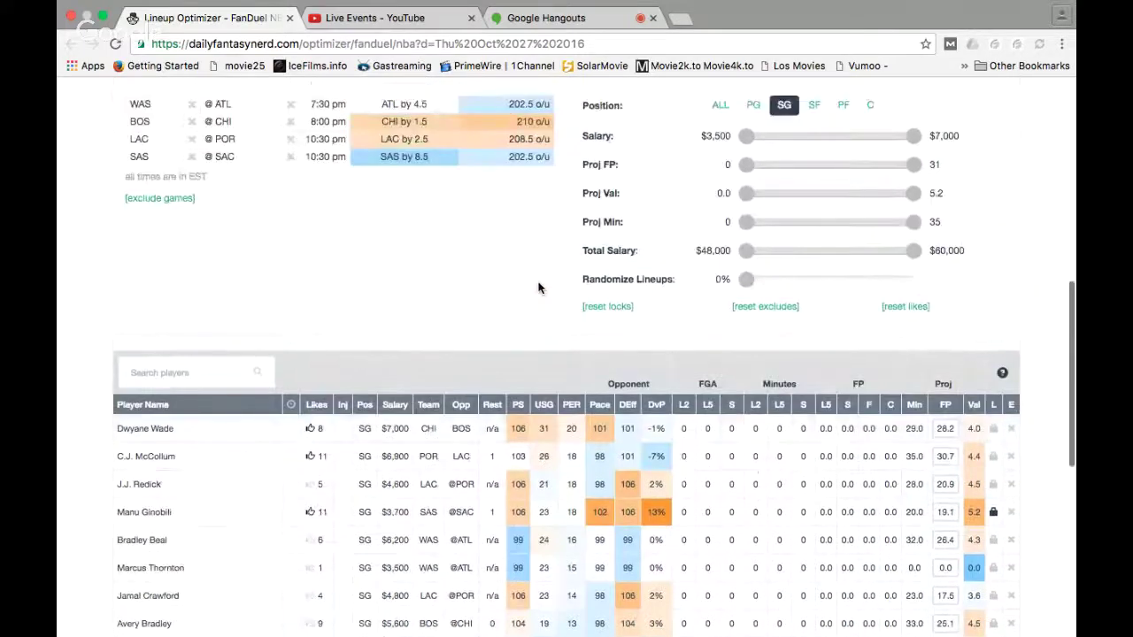
pyautogui.scroll(8, 538, 288)
pyautogui.scroll(4, 538, 287)
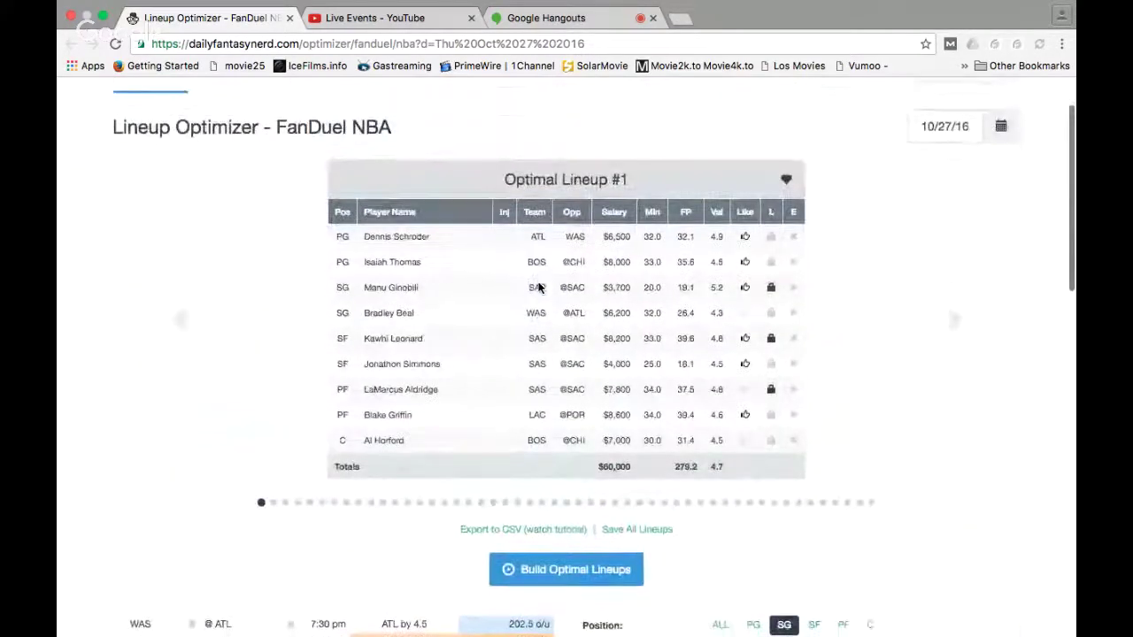
# Set Randomize Lineups to 50%, rebuild the optimal lineups and mark the new Optimal Lineup #1 as a favorite
pyautogui.scroll(-7, 295, 352)
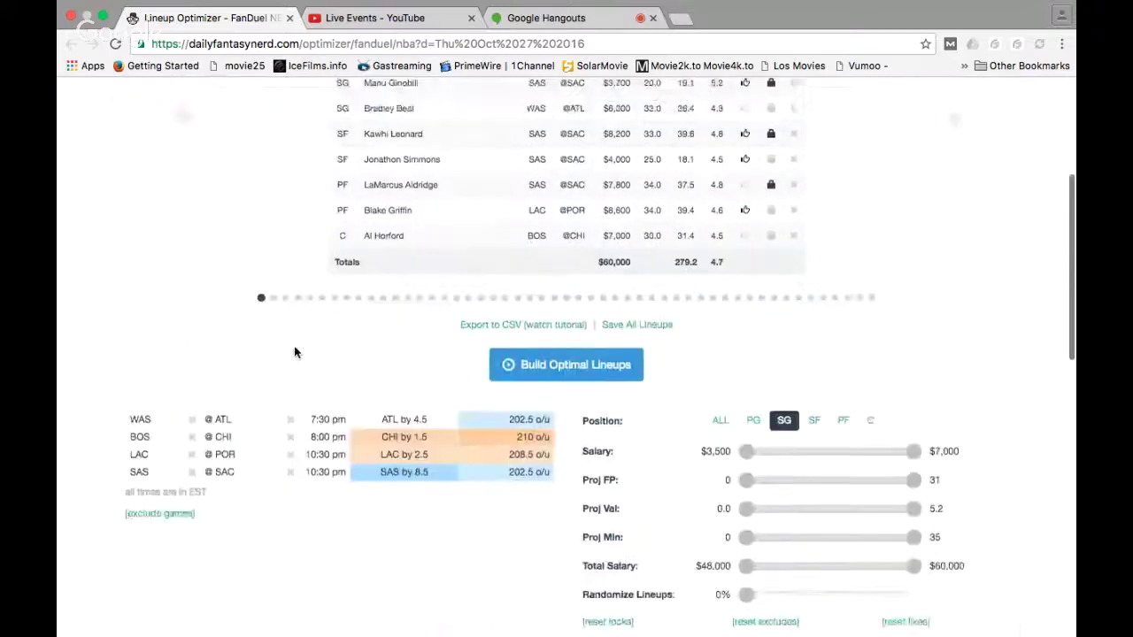
pyautogui.moveTo(747, 502); pyautogui.dragTo(948, 478)
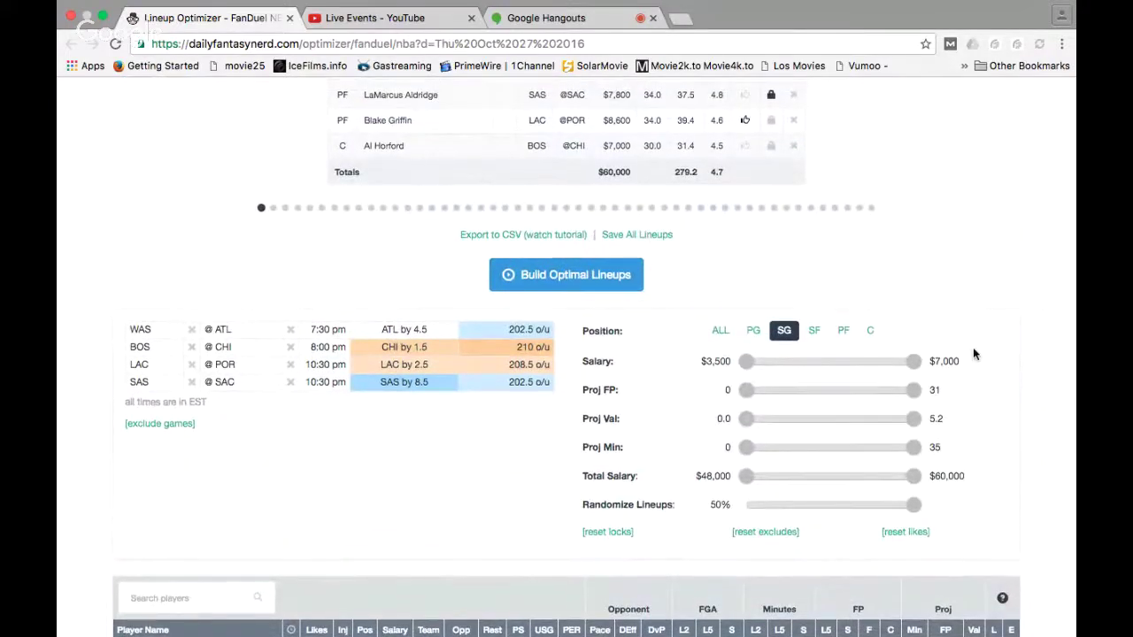
pyautogui.scroll(6, 973, 354)
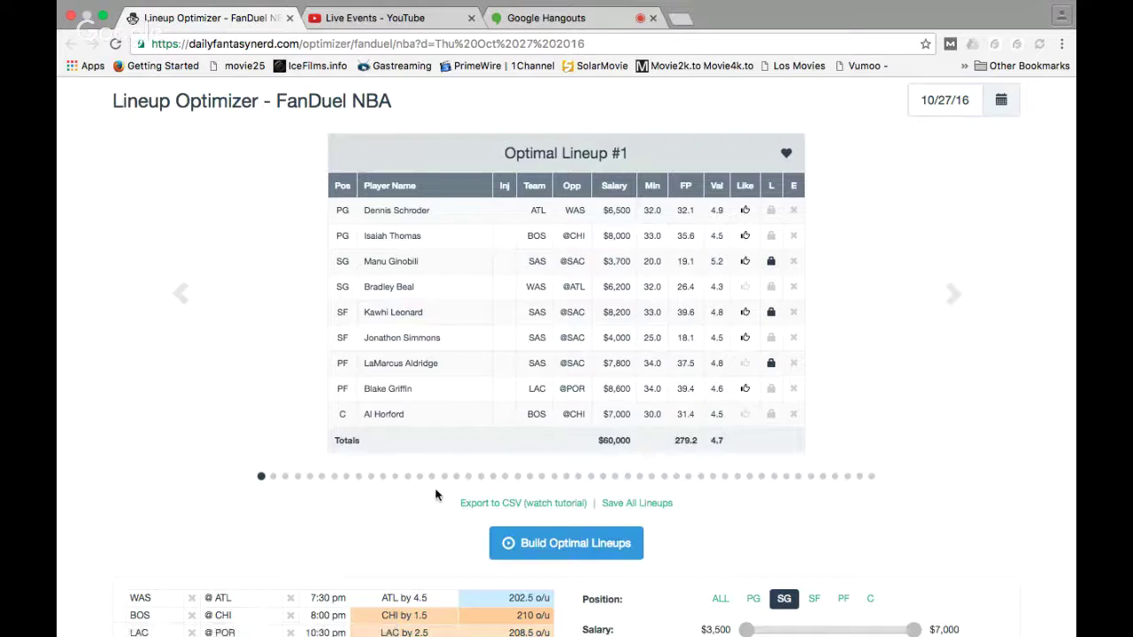
pyautogui.click(576, 550)
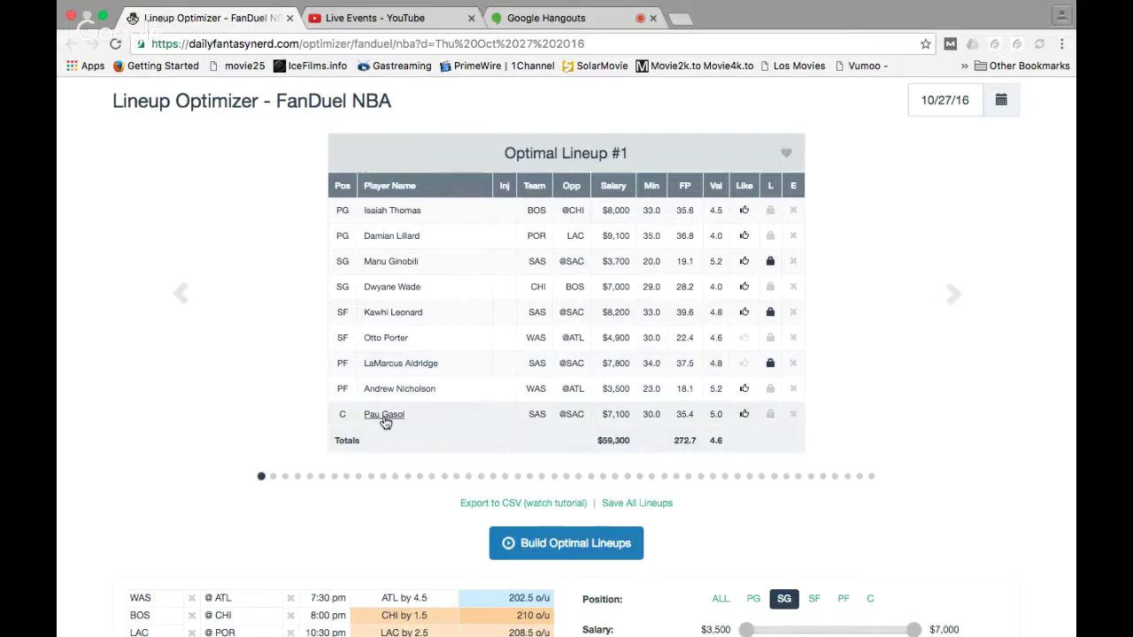
pyautogui.click(787, 154)
# Show players of all positions in the player table and sort it by likes, with the liked players first
pyautogui.scroll(-5, 1013, 400)
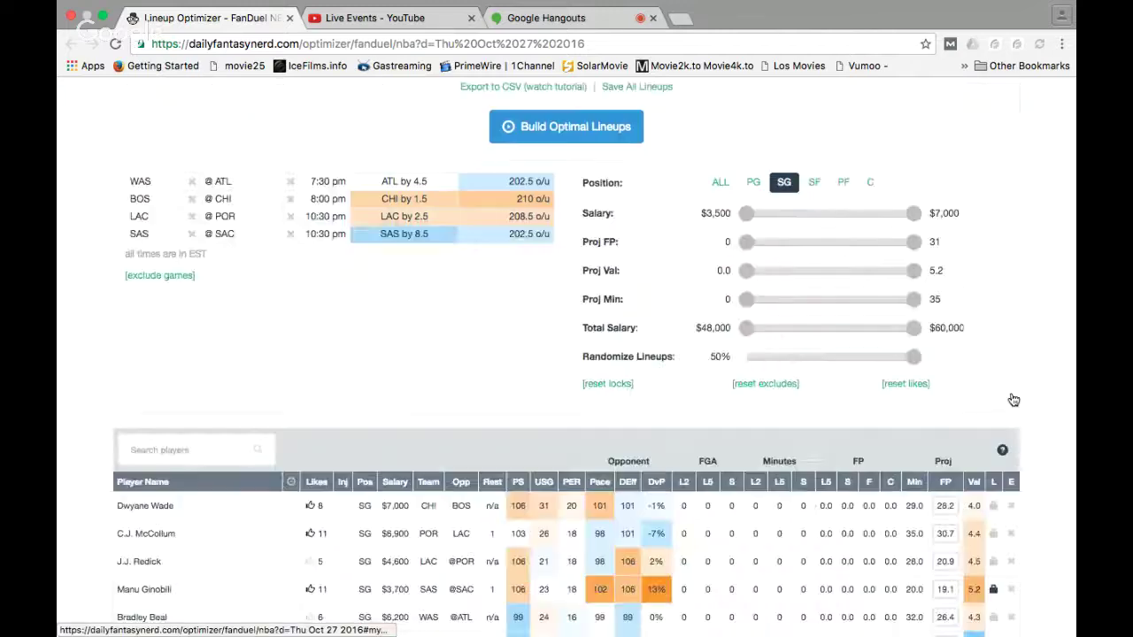
pyautogui.scroll(-1, 1014, 400)
pyautogui.scroll(5, 1014, 398)
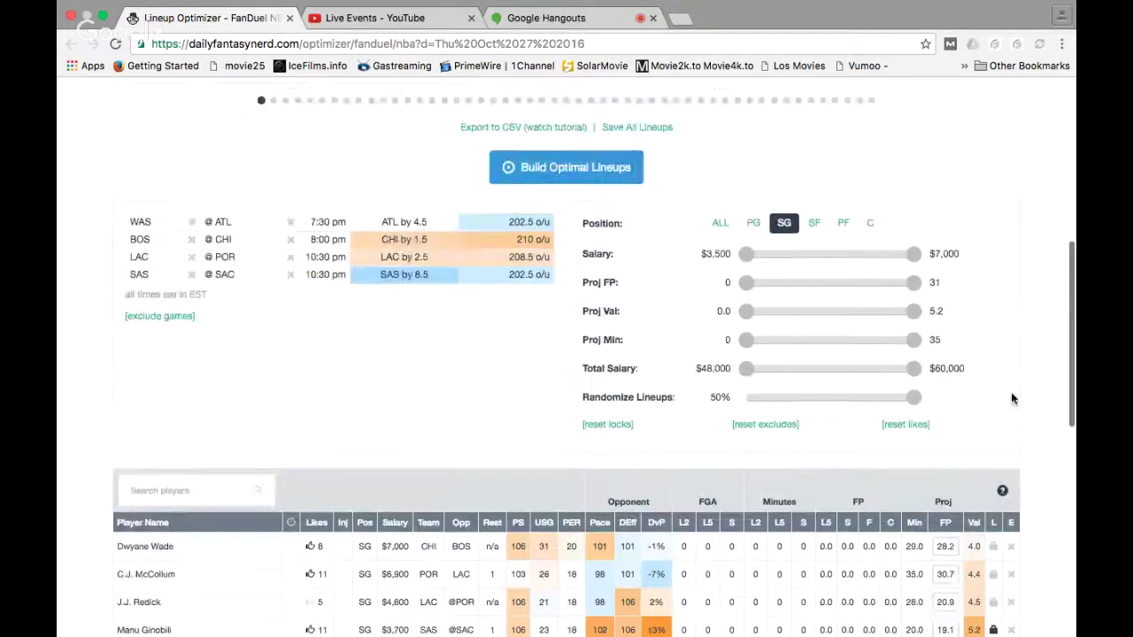
pyautogui.scroll(-3, 1014, 398)
pyautogui.scroll(-1, 1014, 398)
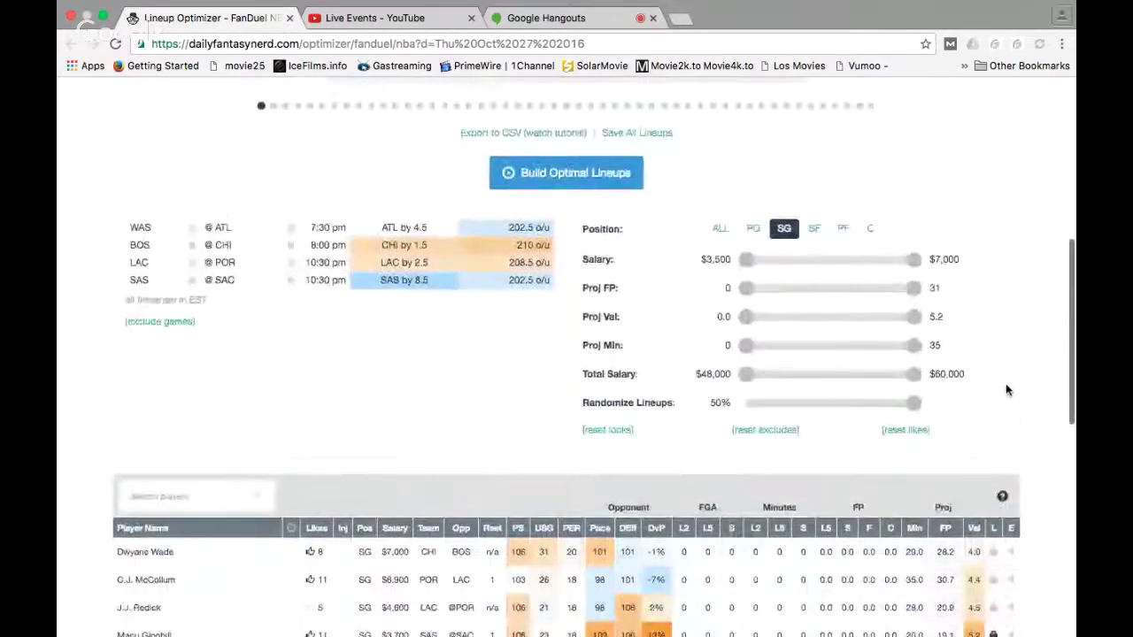
pyautogui.click(720, 229)
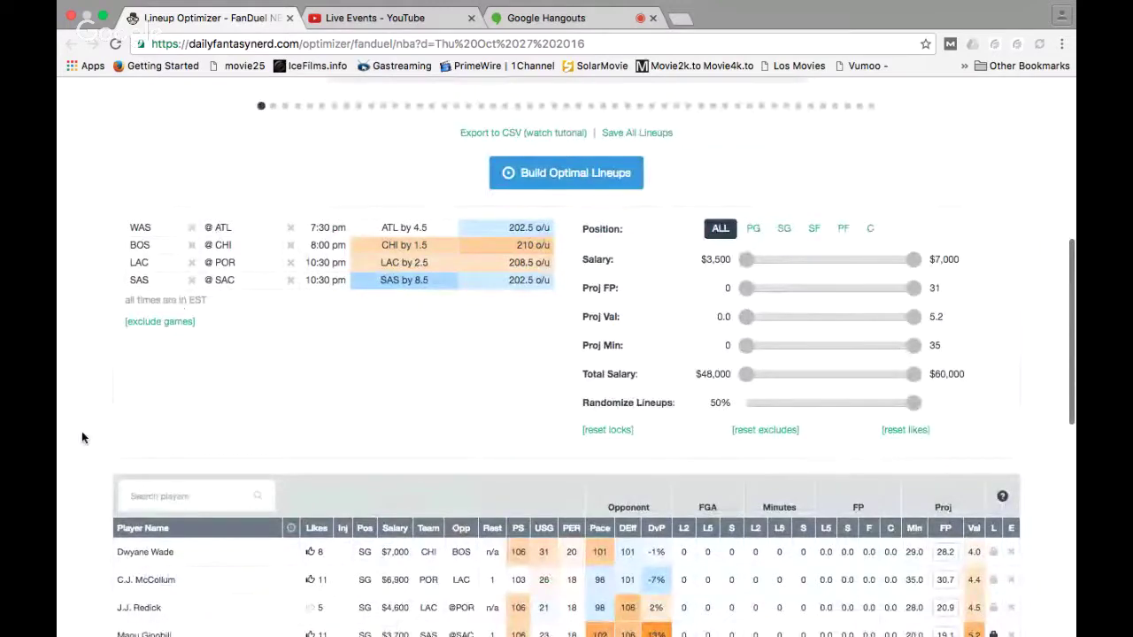
pyautogui.scroll(-2, 81, 434)
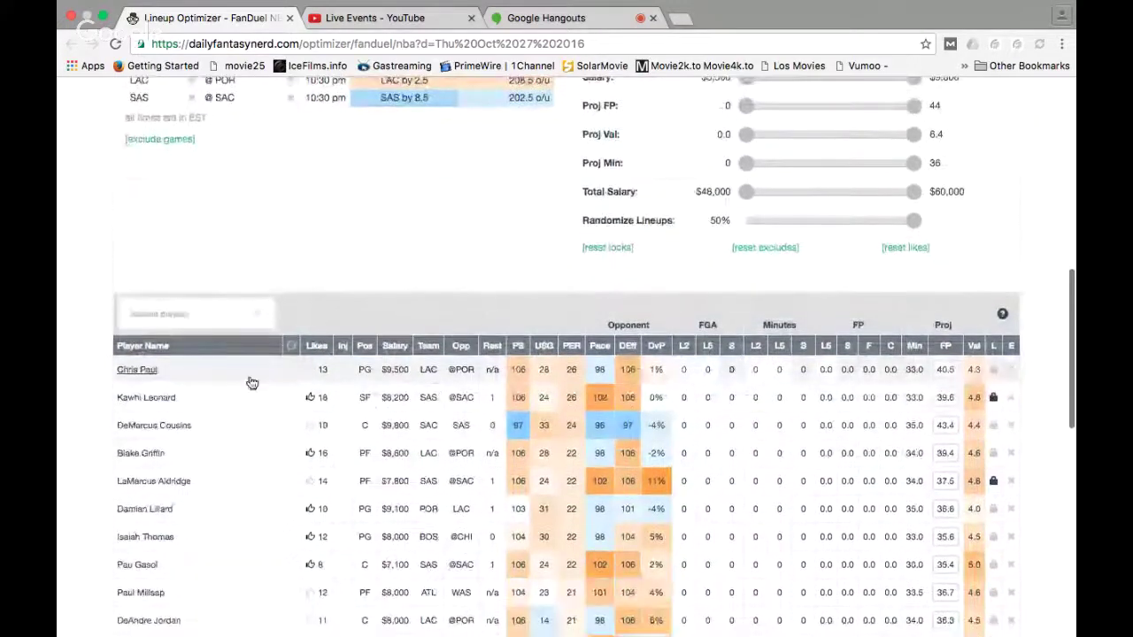
pyautogui.click(316, 351)
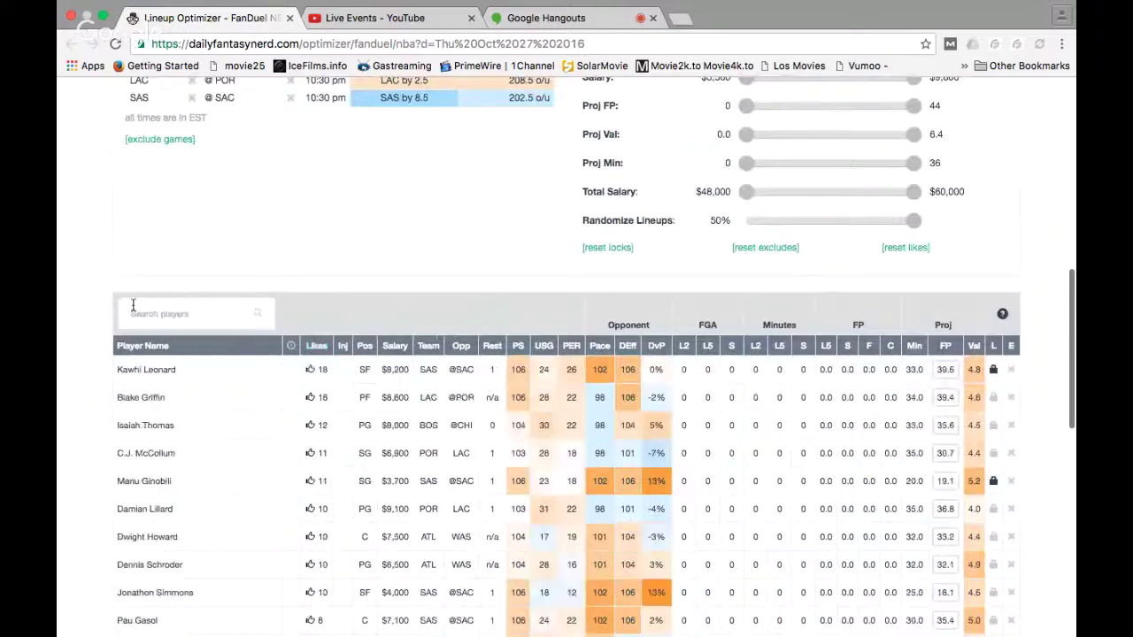
# Review the players sorted by likes and mark Chris Paul as liked
pyautogui.scroll(-1, 84, 371)
pyautogui.scroll(-2, 84, 371)
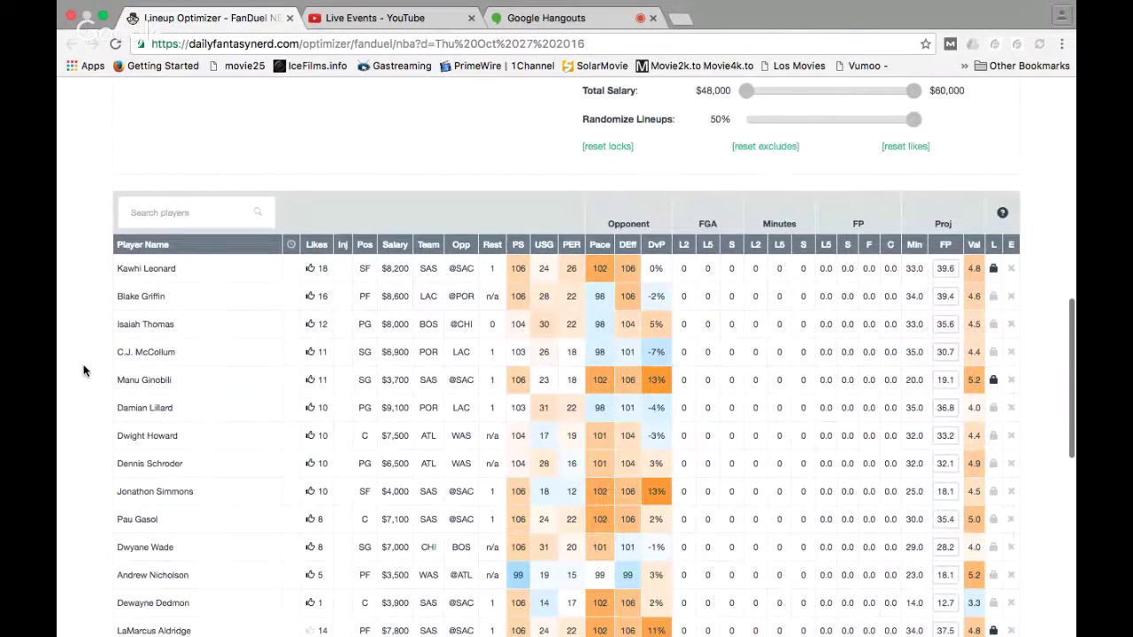
pyautogui.scroll(-2, 84, 371)
pyautogui.scroll(-2, 84, 371)
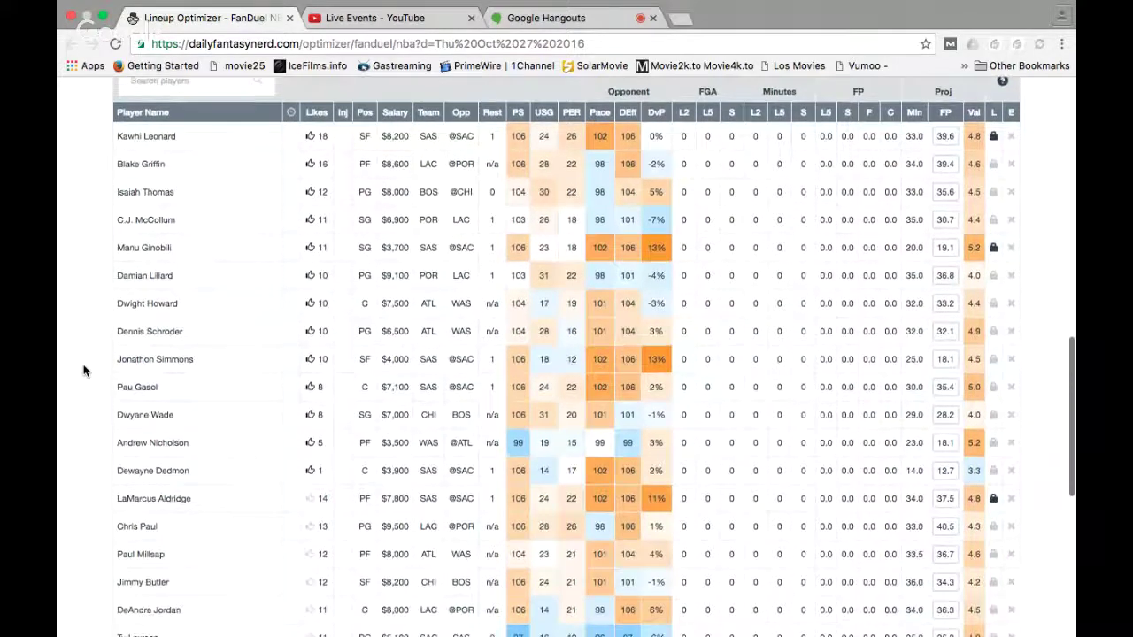
pyautogui.scroll(-2, 84, 371)
pyautogui.scroll(-1, 84, 371)
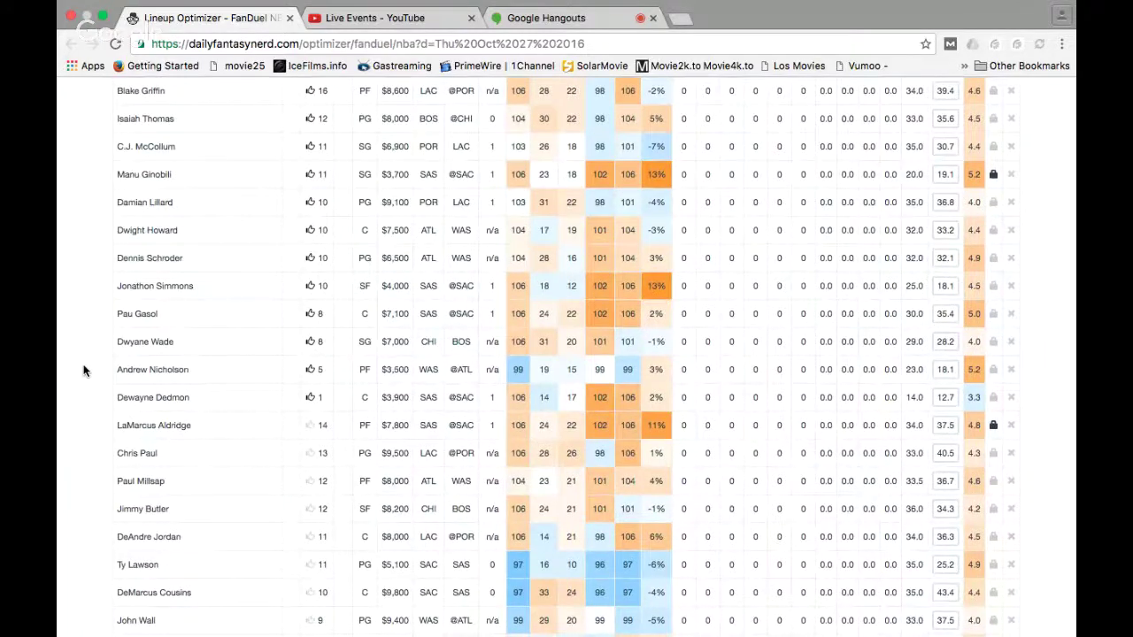
pyautogui.scroll(-3, 84, 371)
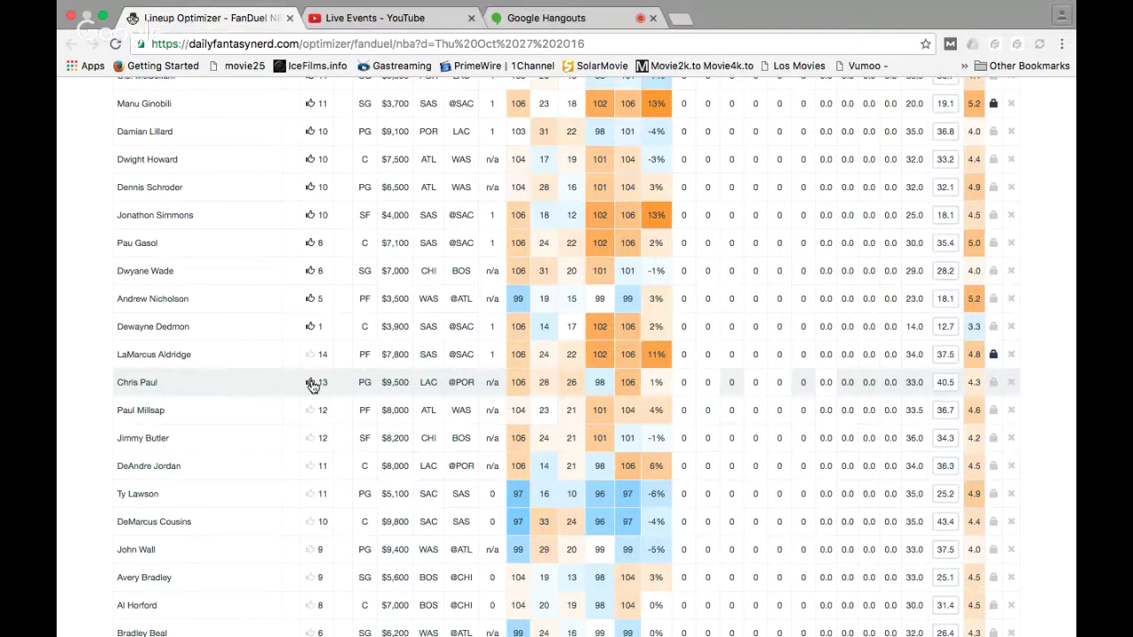
pyautogui.click(311, 382)
# Rebuild the optimal lineups with Chris Paul liked and mark the new Optimal Lineup #1 as a favorite
pyautogui.scroll(10, 683, 396)
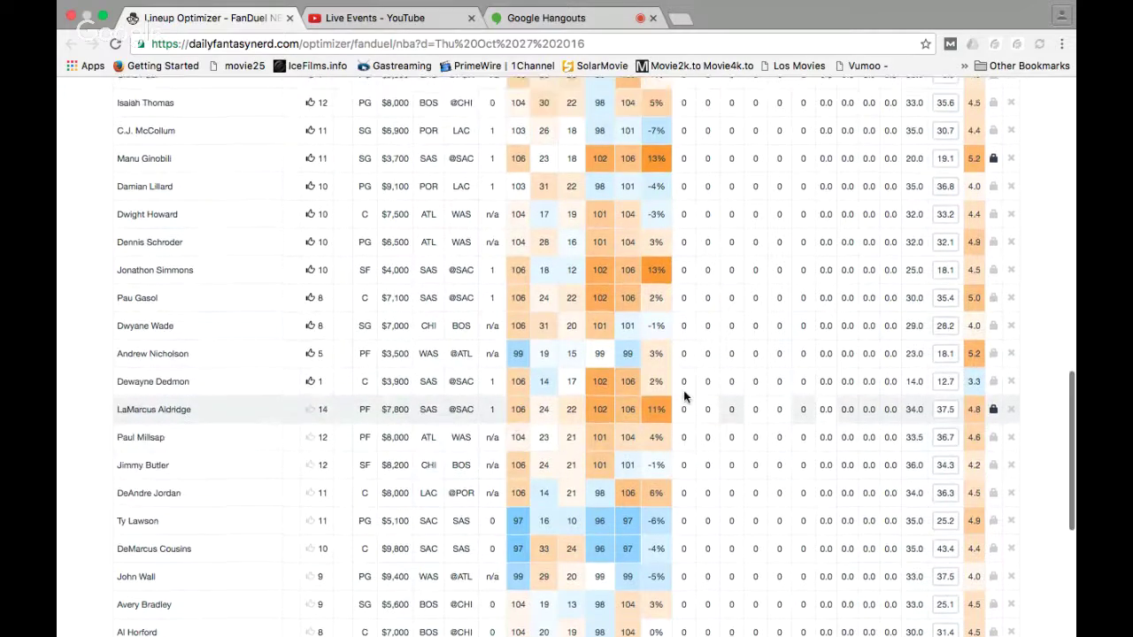
pyautogui.scroll(5, 683, 396)
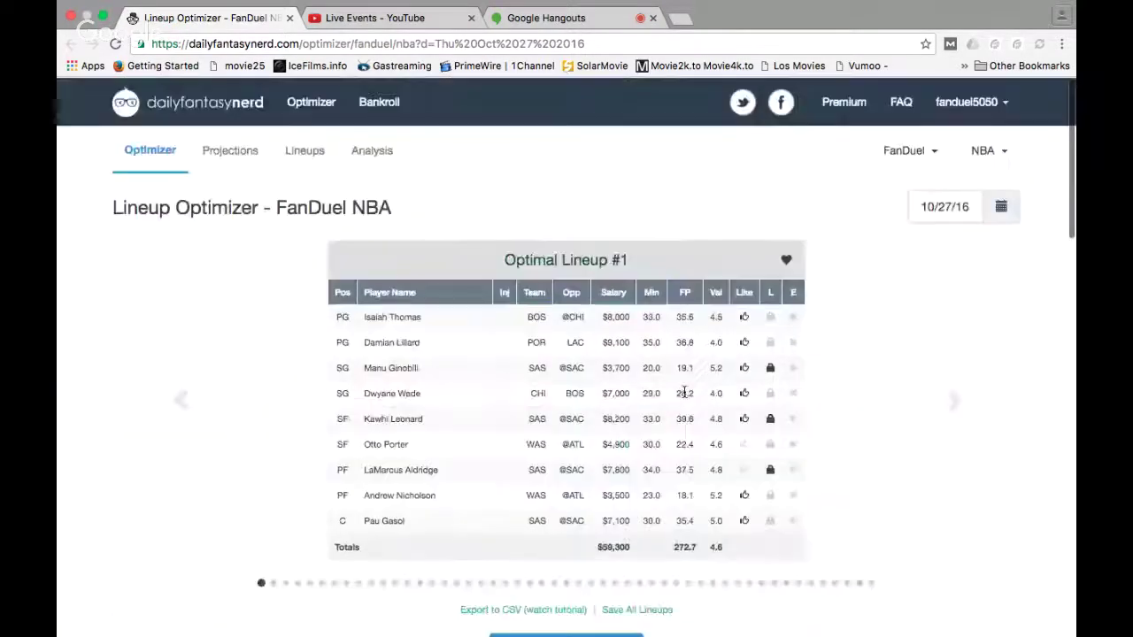
pyautogui.scroll(-3, 683, 390)
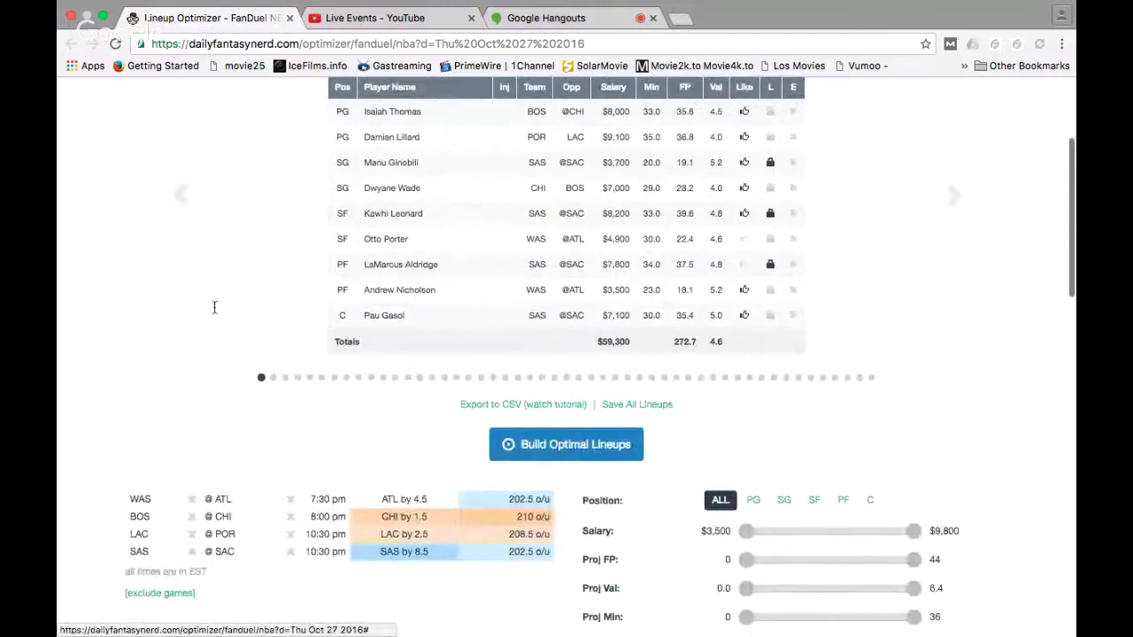
pyautogui.click(216, 314)
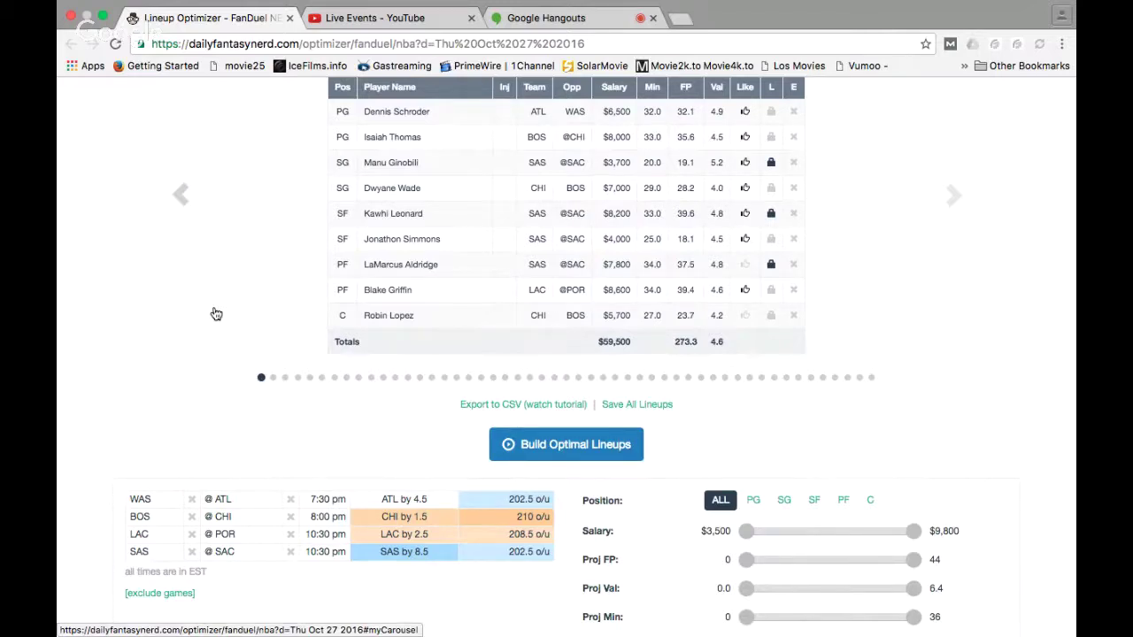
pyautogui.scroll(2, 771, 249)
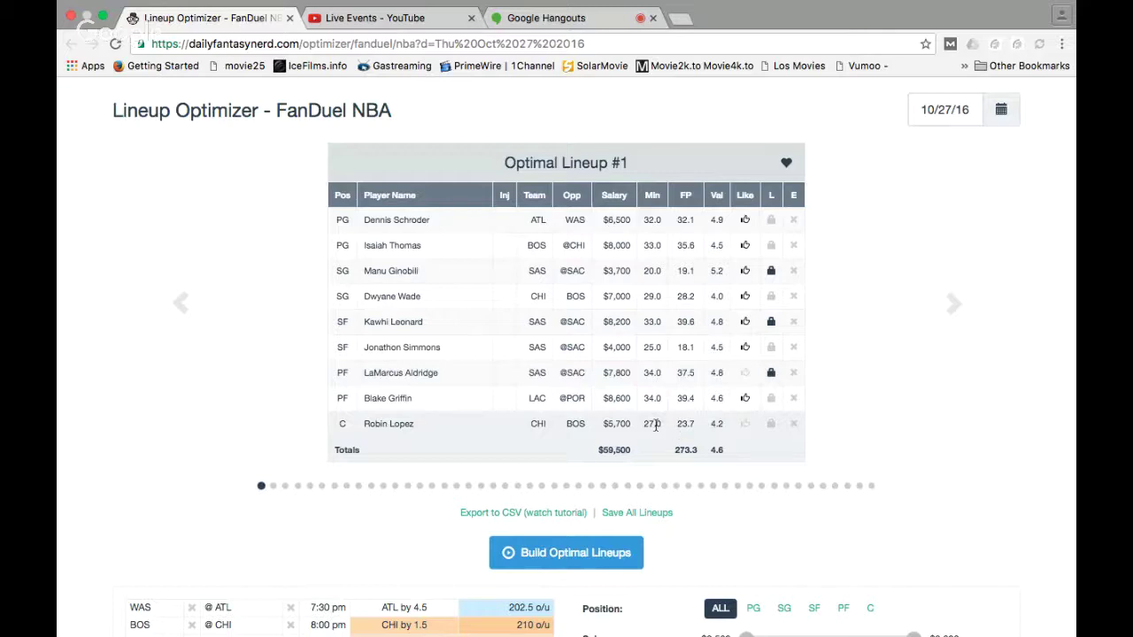
# Check Robin Lopez's game stats from the lineup and compare him with the other centers by filtering the player table to C
pyautogui.click(405, 429)
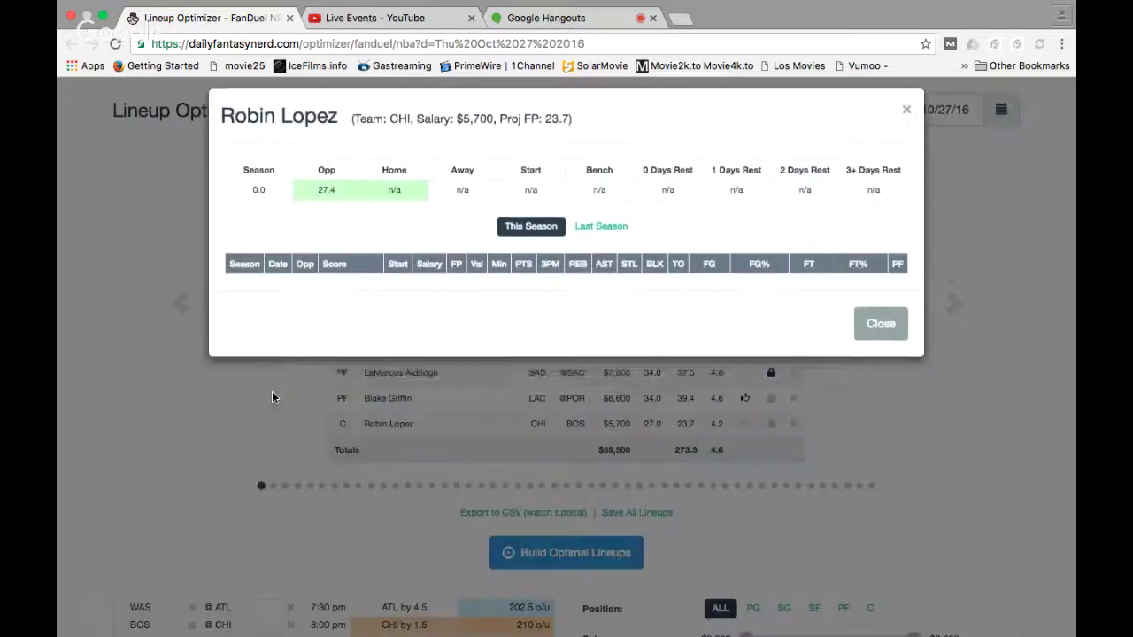
pyautogui.click(163, 347)
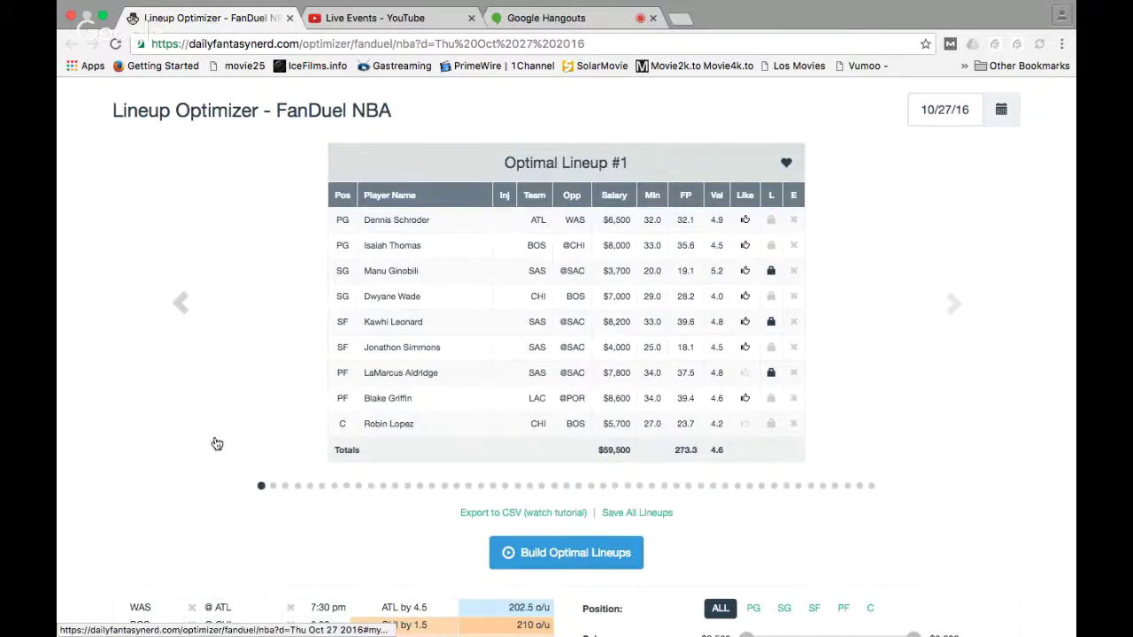
pyautogui.scroll(-3, 215, 442)
pyautogui.click(866, 471)
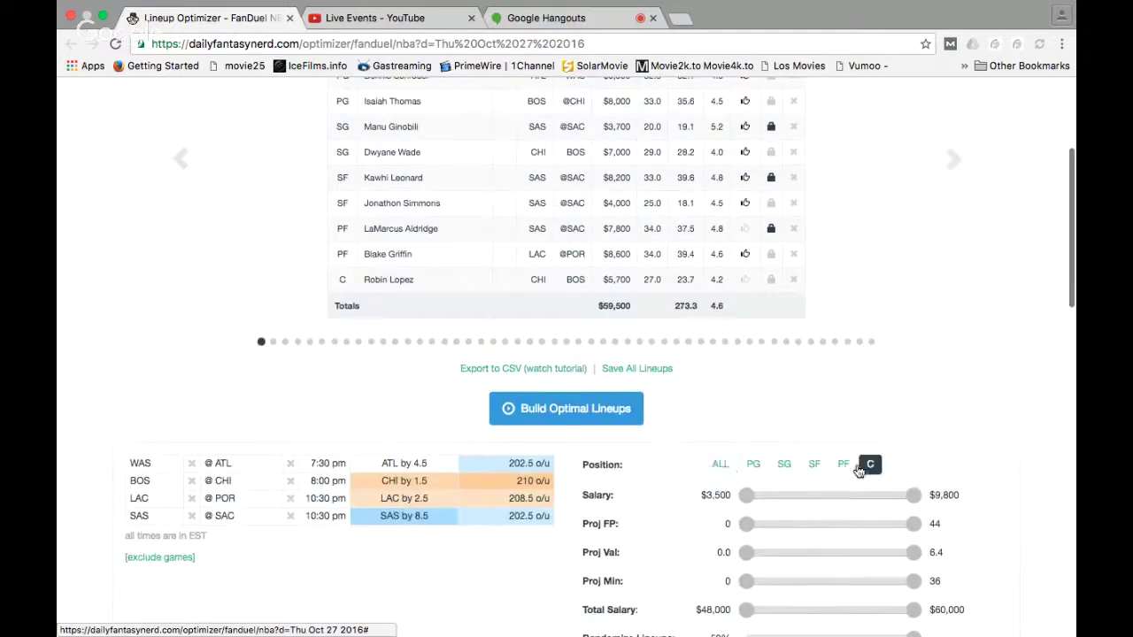
pyautogui.scroll(-7, 495, 485)
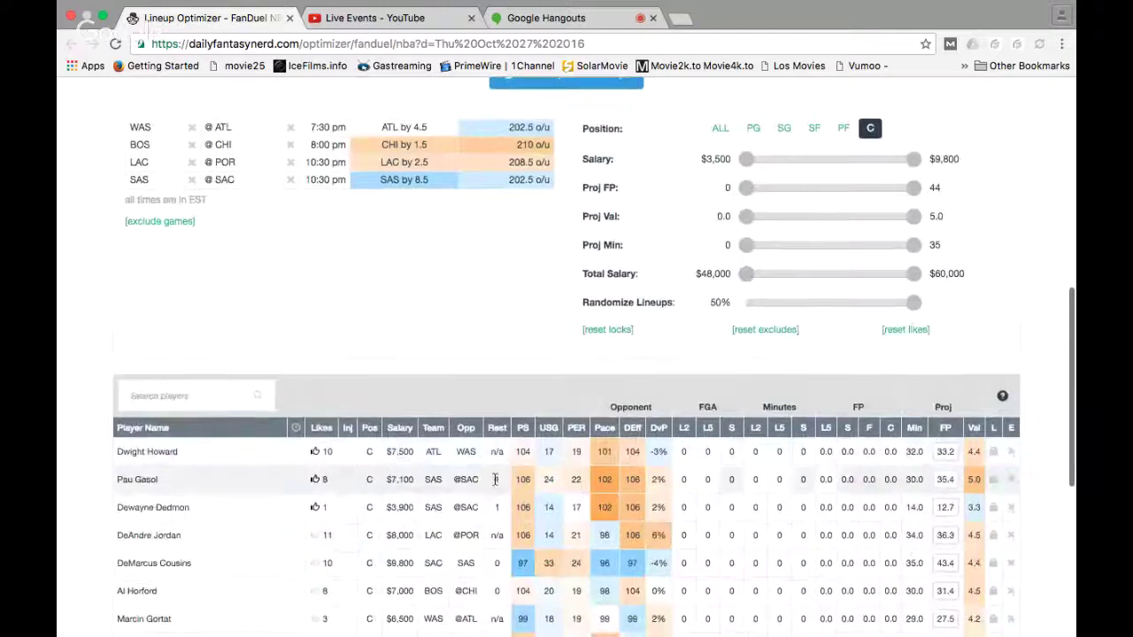
pyautogui.scroll(-3, 478, 493)
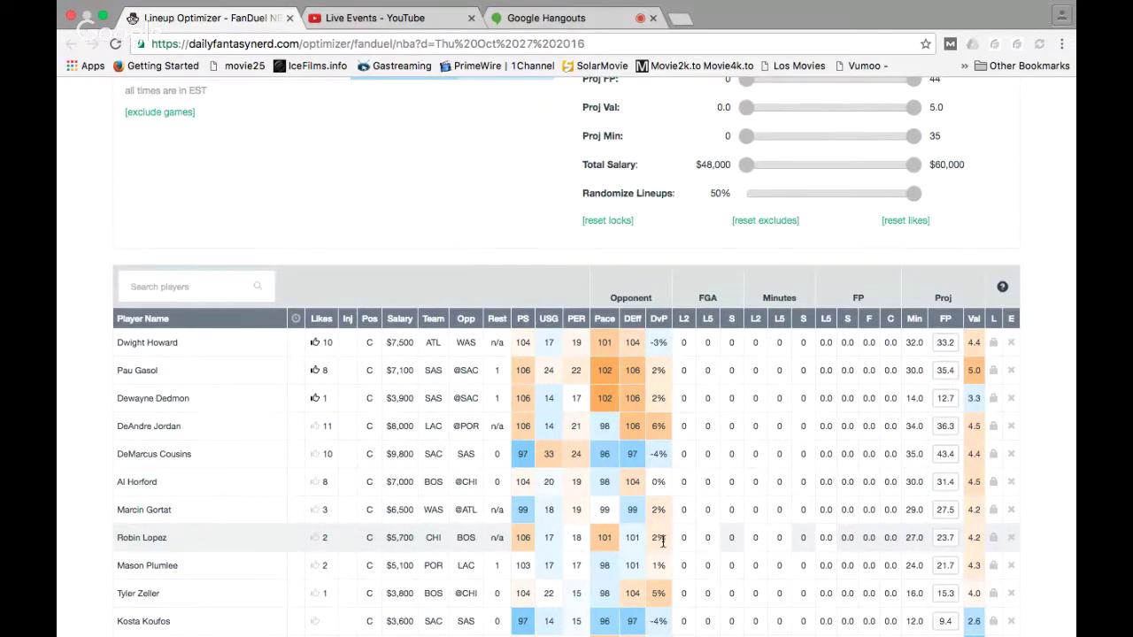
# Review the players of Optimal Lineup #1 together with the day's games, point spreads and over/unders
pyautogui.scroll(10, 434, 500)
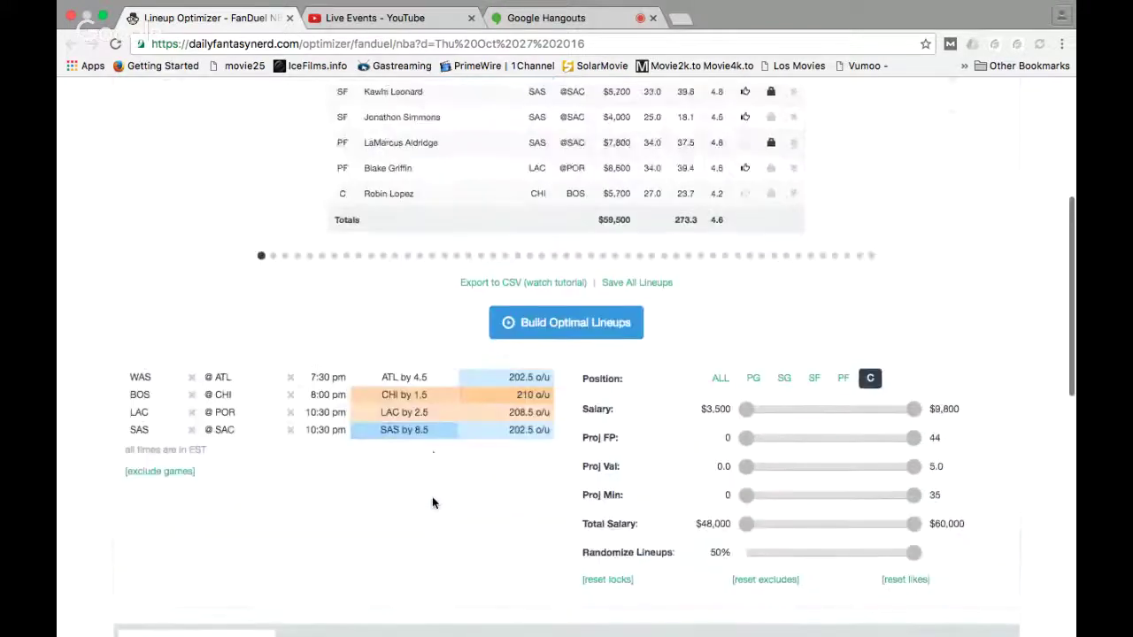
pyautogui.scroll(2, 434, 500)
pyautogui.scroll(-10, 434, 496)
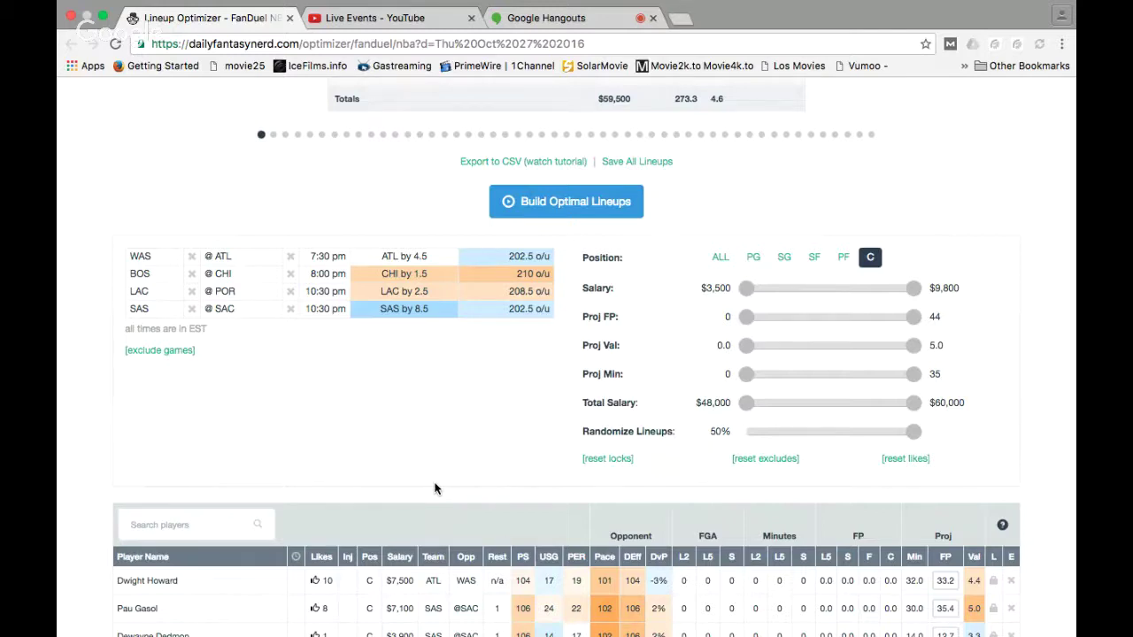
pyautogui.scroll(5, 433, 489)
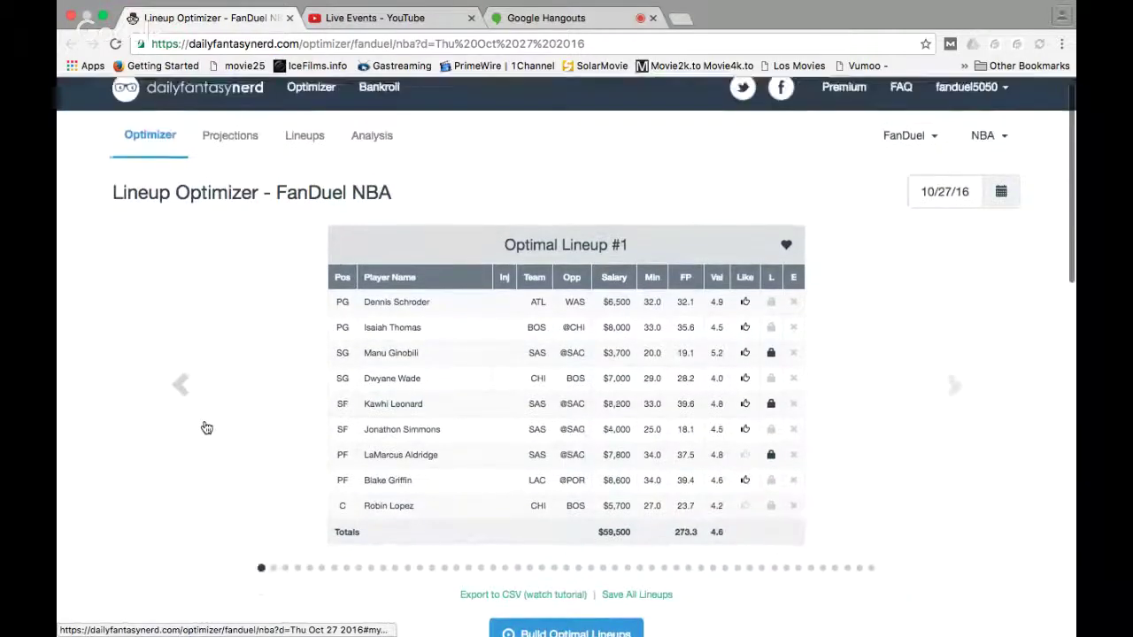
pyautogui.scroll(1, 206, 428)
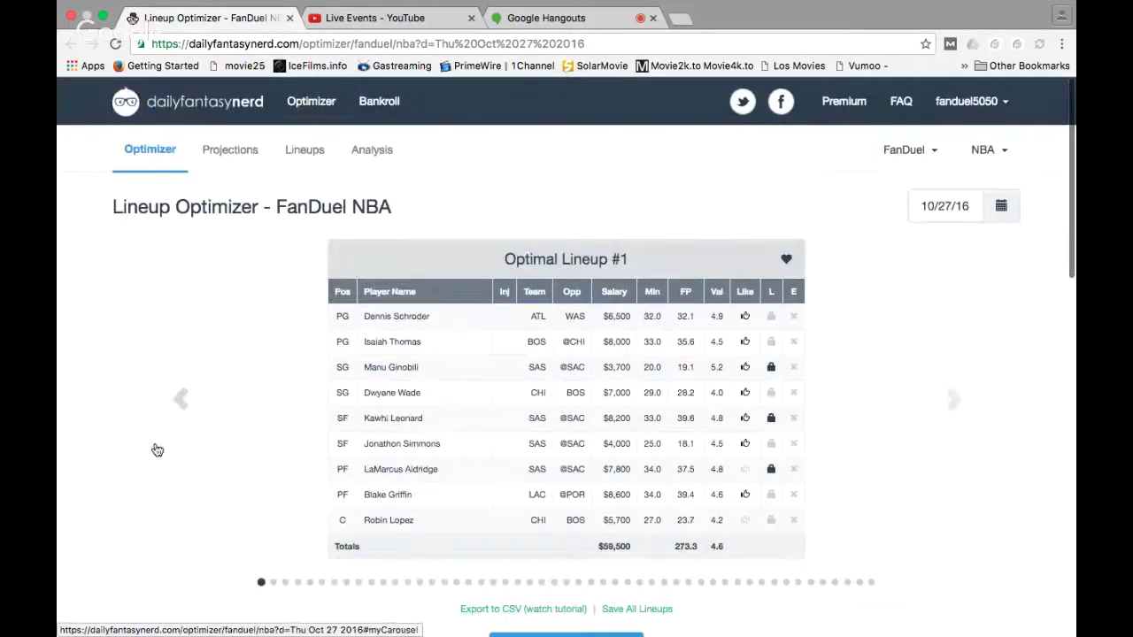
pyautogui.scroll(-1, 158, 477)
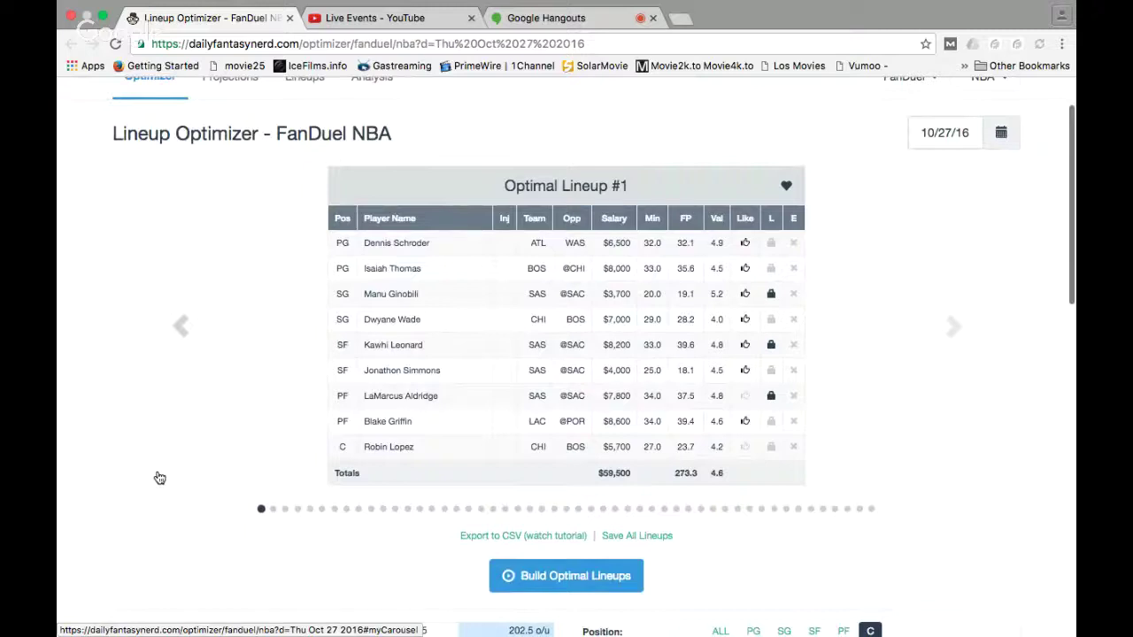
pyautogui.scroll(-1, 159, 478)
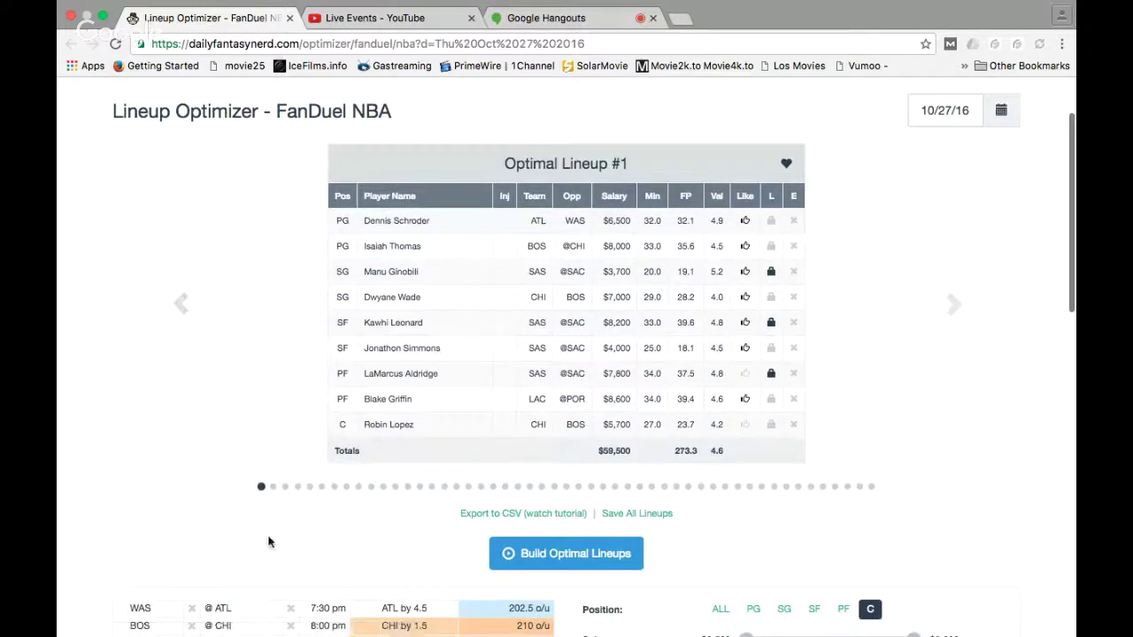
pyautogui.scroll(-2, 384, 584)
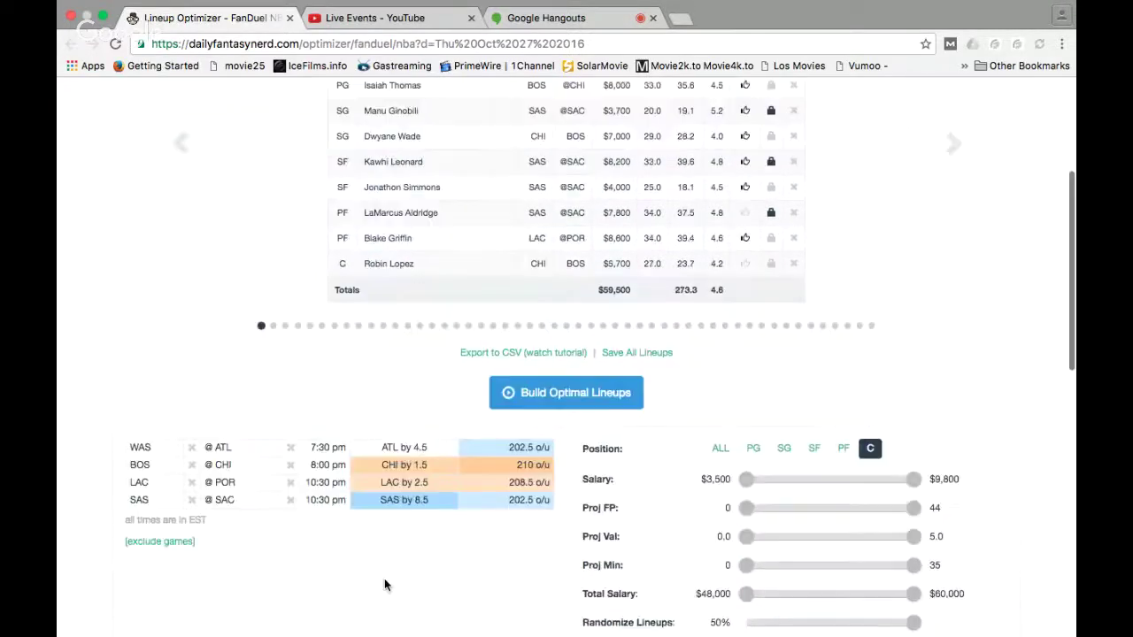
pyautogui.scroll(-1, 385, 584)
pyautogui.scroll(-1, 384, 584)
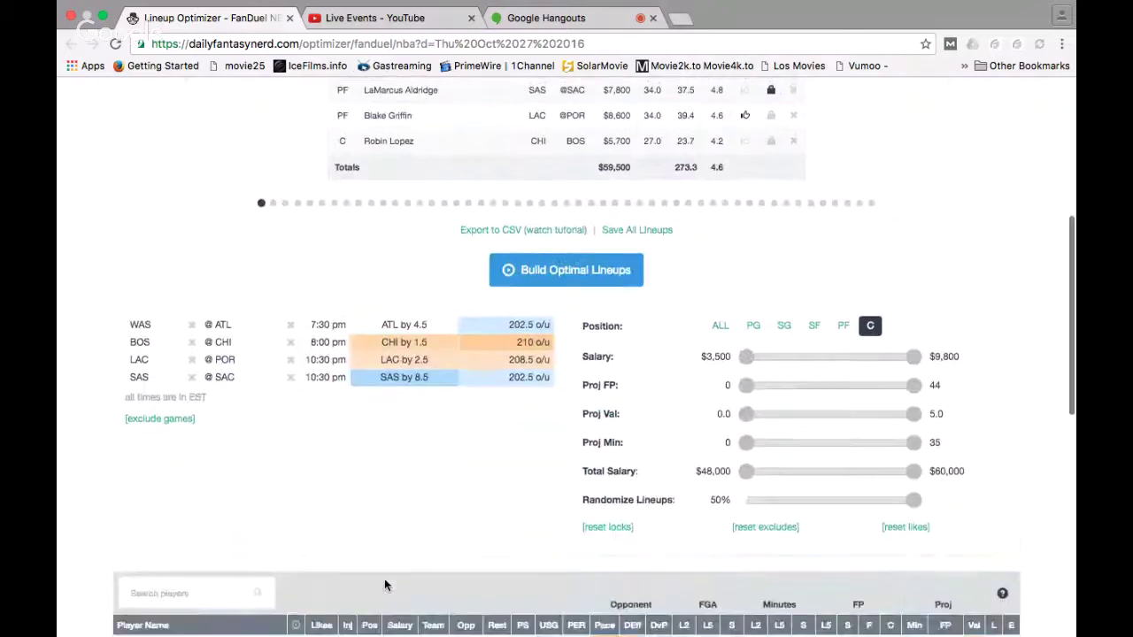
pyautogui.scroll(-2, 384, 584)
# Compare the center in Optimal Lineup #1 with the other centers in the player table
pyautogui.scroll(5, 384, 578)
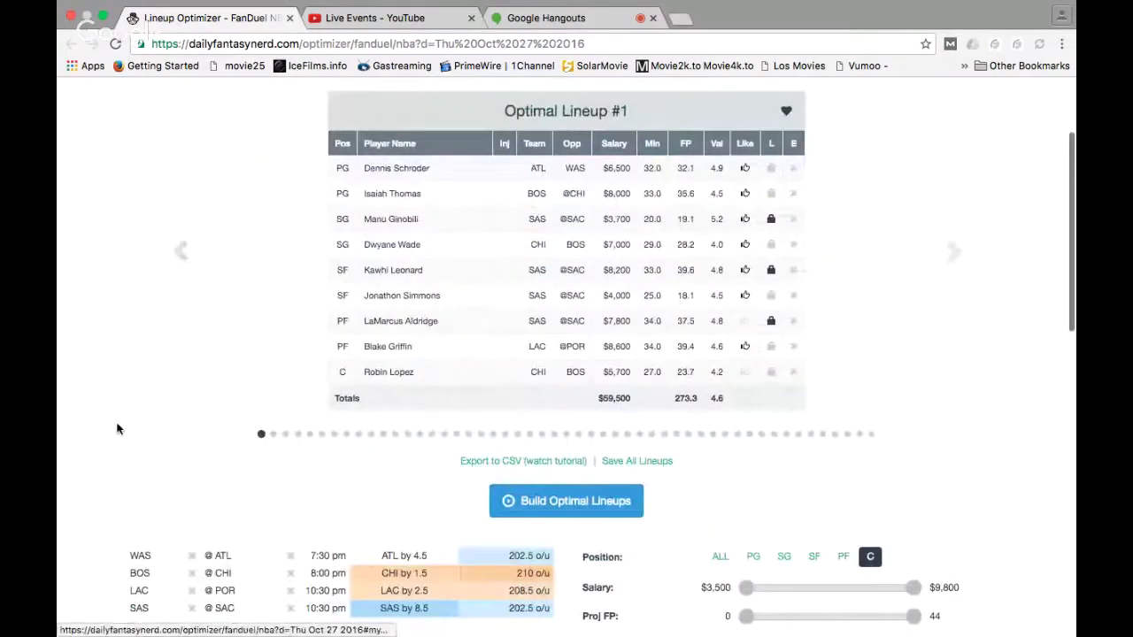
pyautogui.scroll(-1, 191, 411)
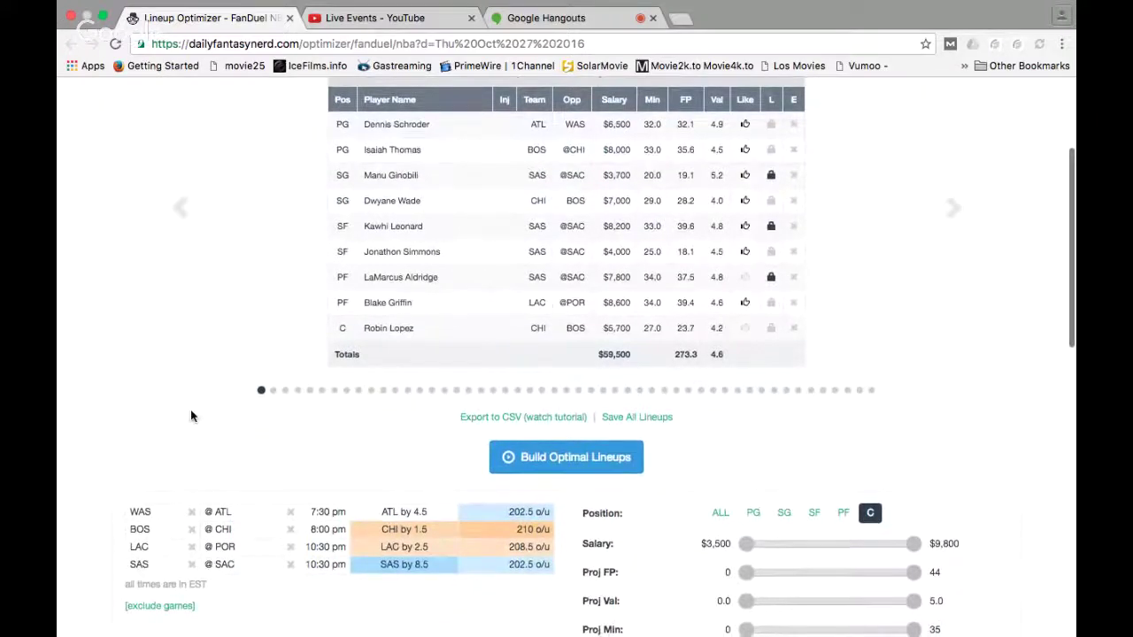
pyautogui.scroll(-1, 190, 416)
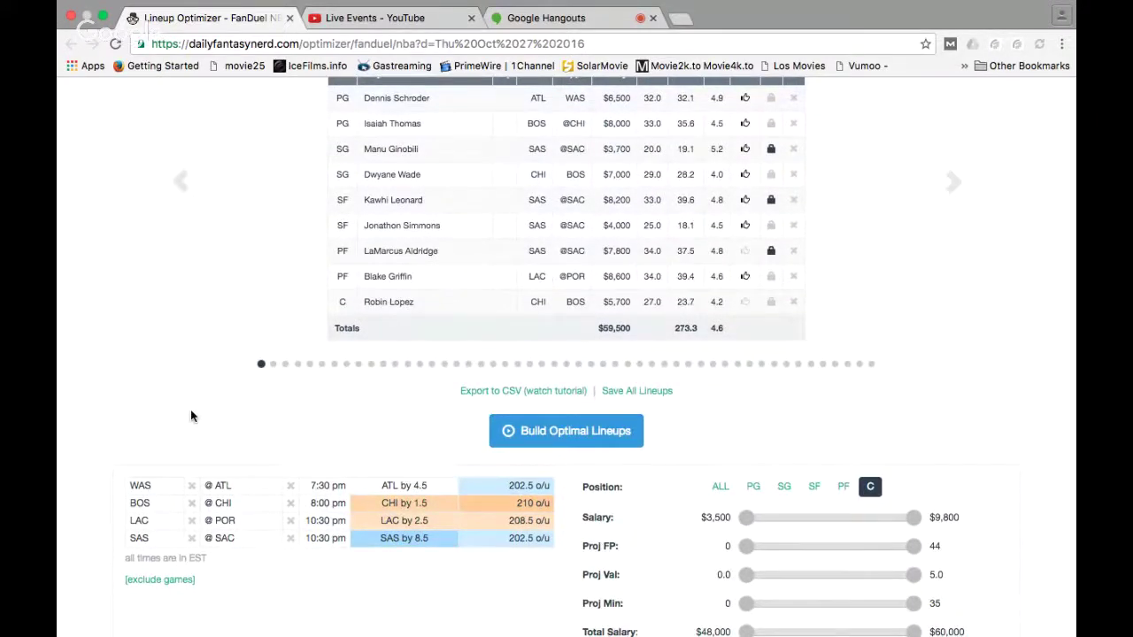
pyautogui.scroll(-1, 190, 416)
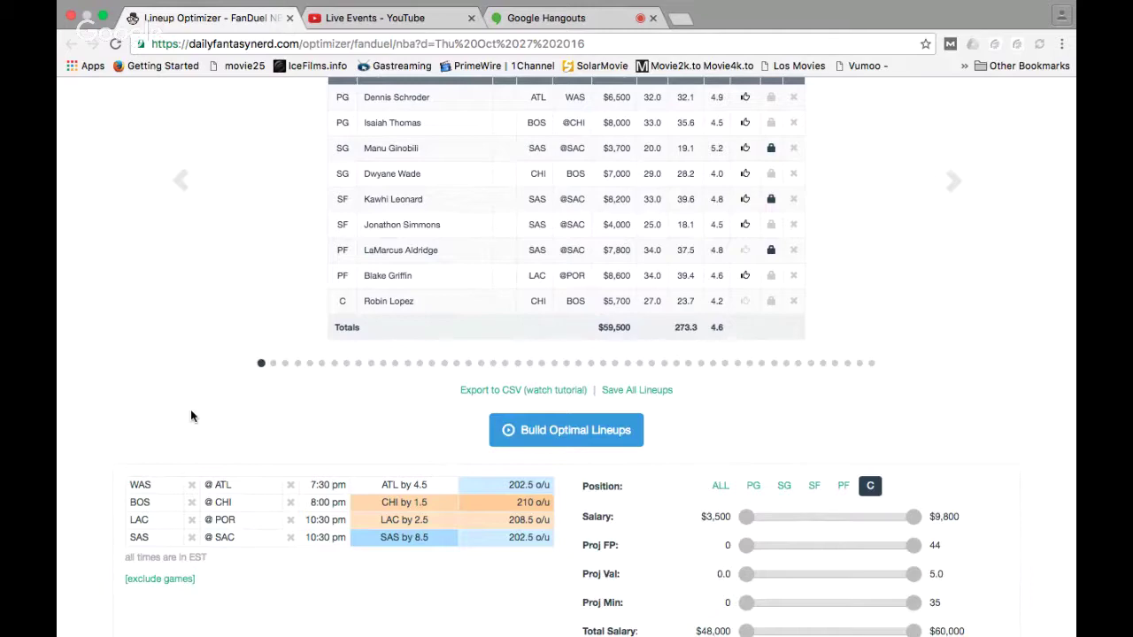
pyautogui.scroll(-8, 191, 416)
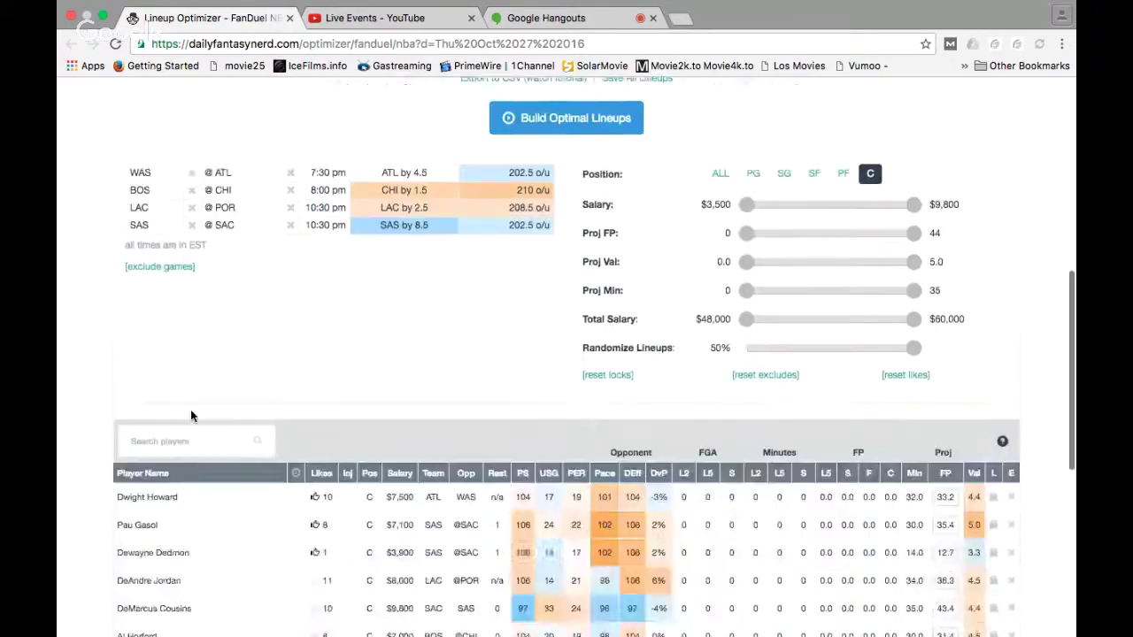
pyautogui.scroll(-3, 190, 409)
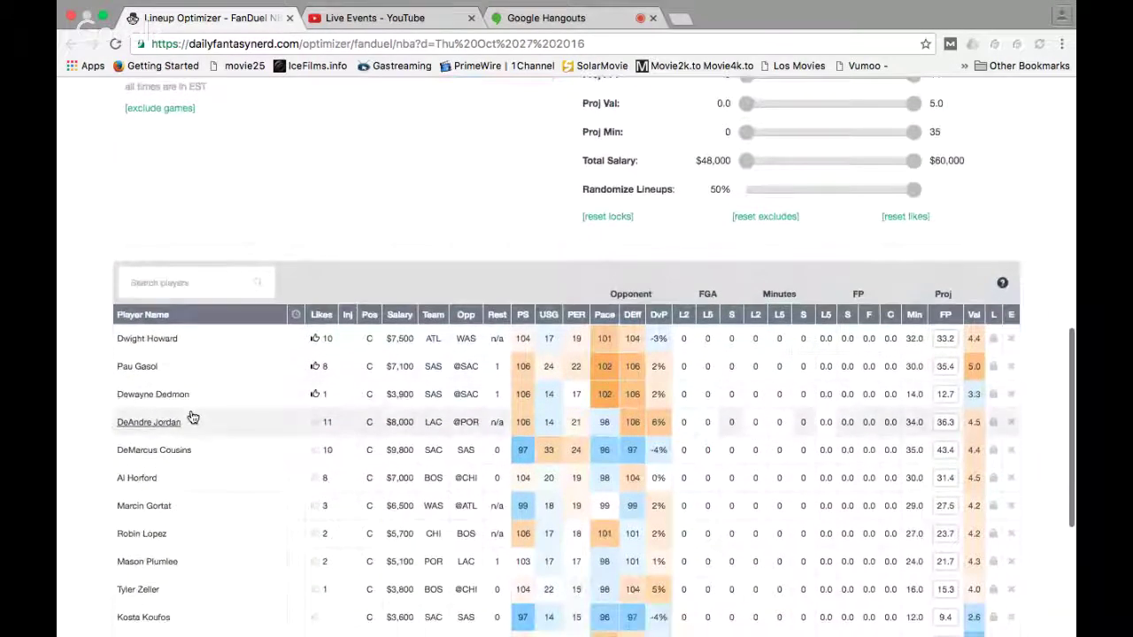
pyautogui.scroll(-2, 191, 412)
pyautogui.scroll(11, 191, 409)
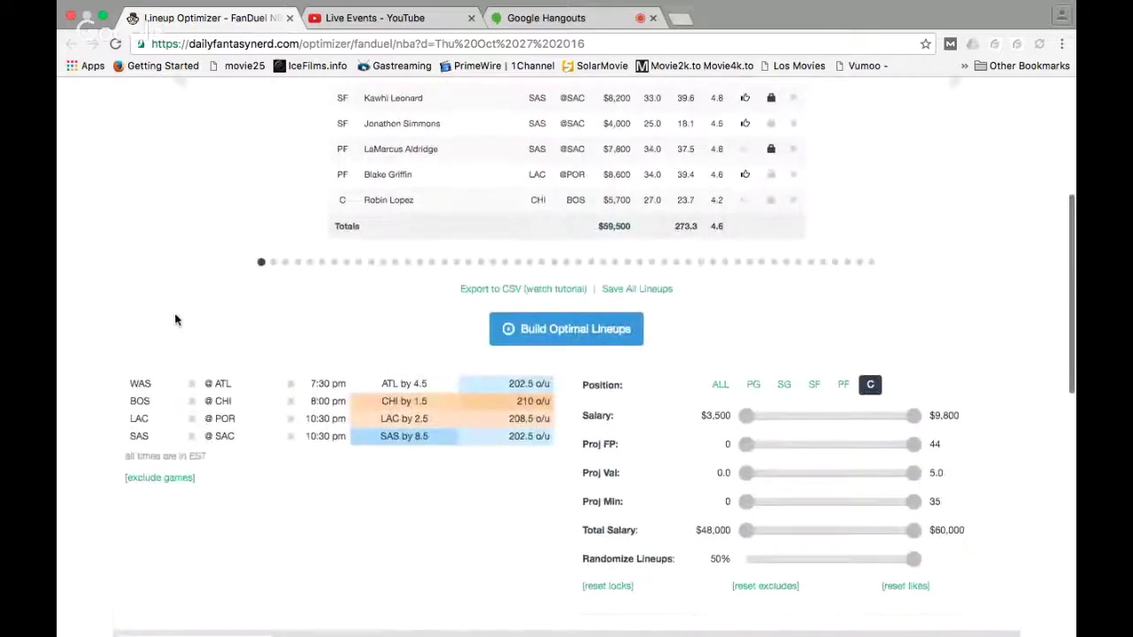
pyautogui.scroll(3, 173, 326)
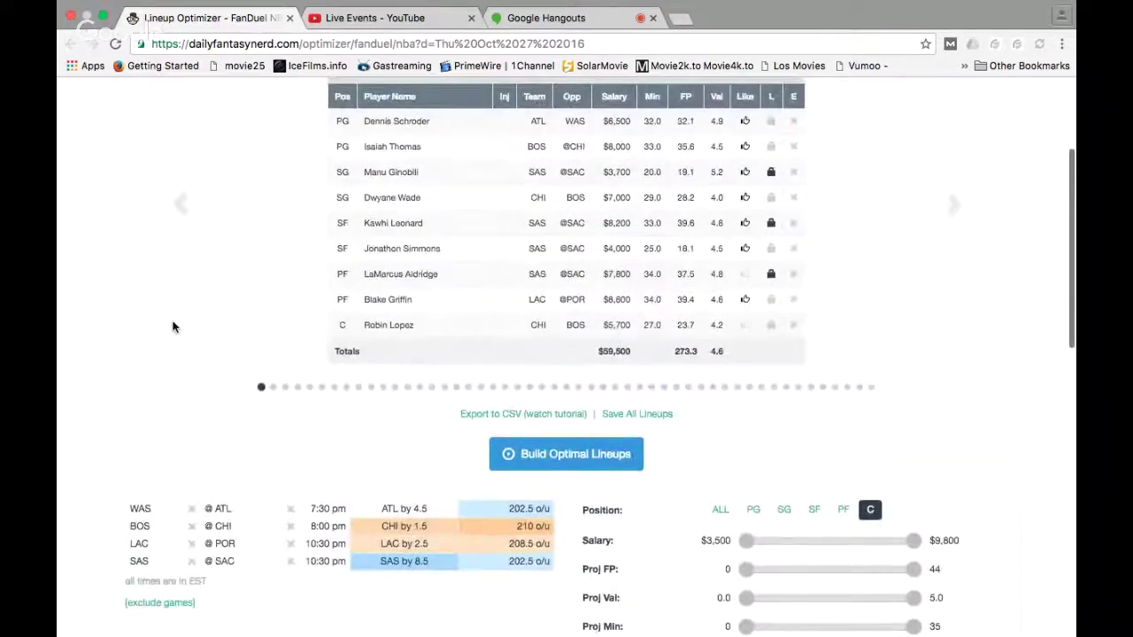
pyautogui.scroll(2, 175, 328)
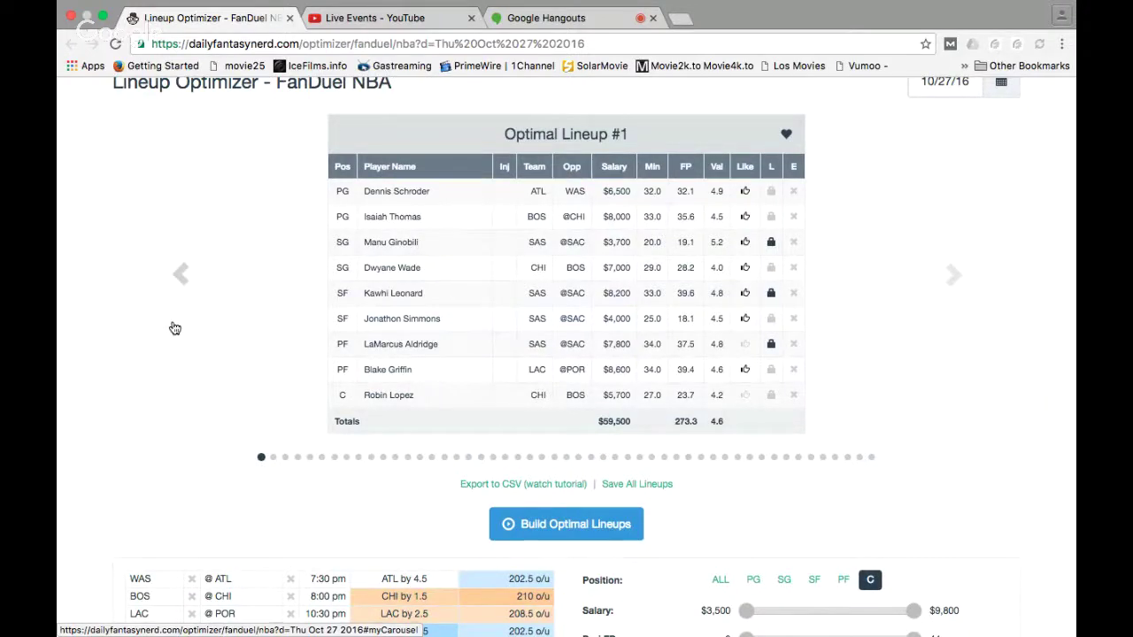
# Look at the Projections page, and review the player exposure and favorited lineups on the Lineups page
pyautogui.scroll(3, 173, 327)
pyautogui.click(232, 156)
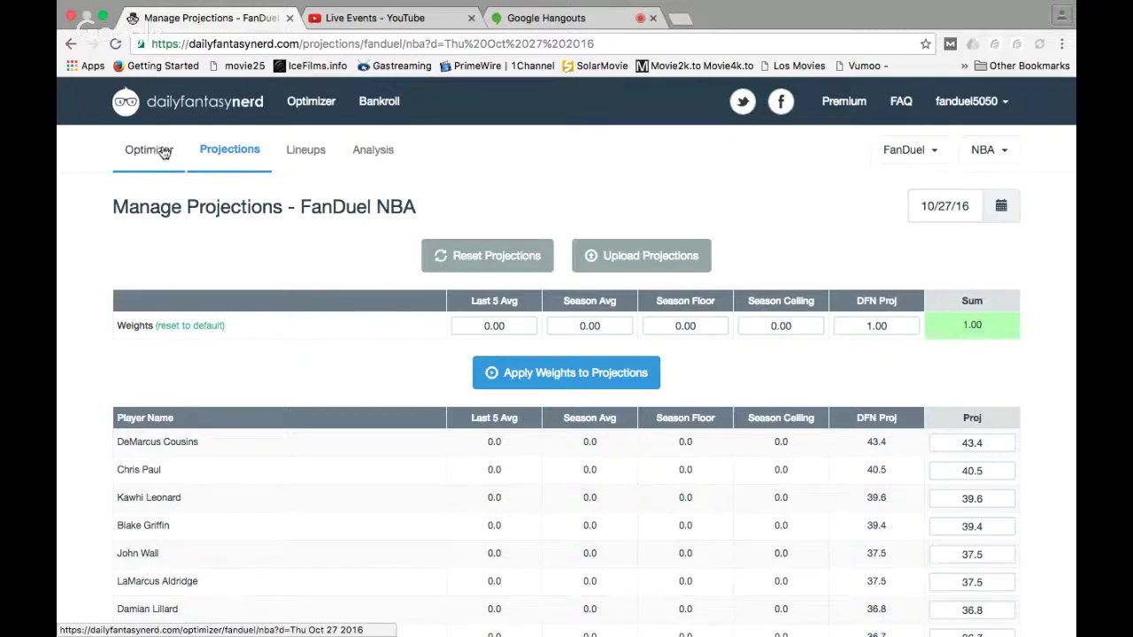
pyautogui.click(298, 158)
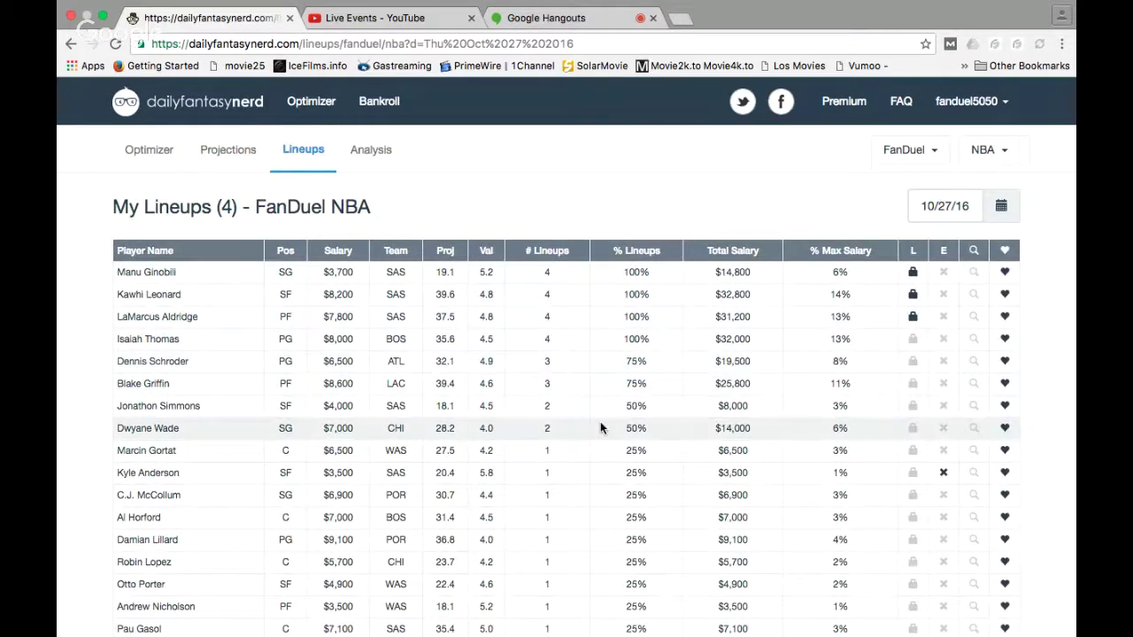
pyautogui.scroll(-1, 602, 426)
pyautogui.scroll(-5, 600, 427)
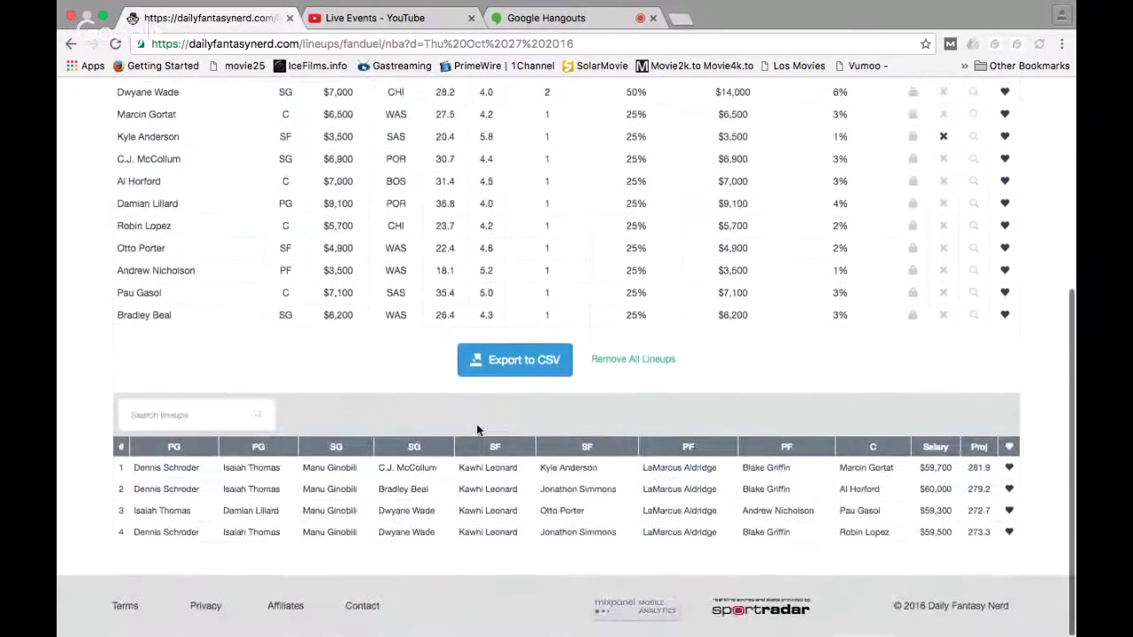
pyautogui.scroll(6, 58, 425)
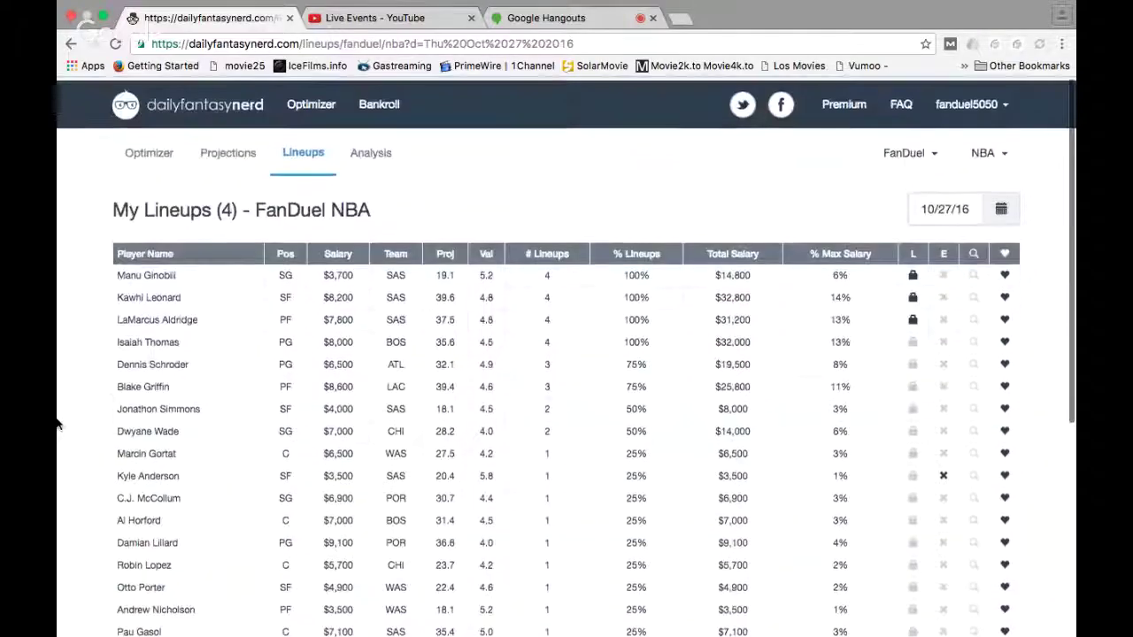
pyautogui.scroll(-2, 57, 424)
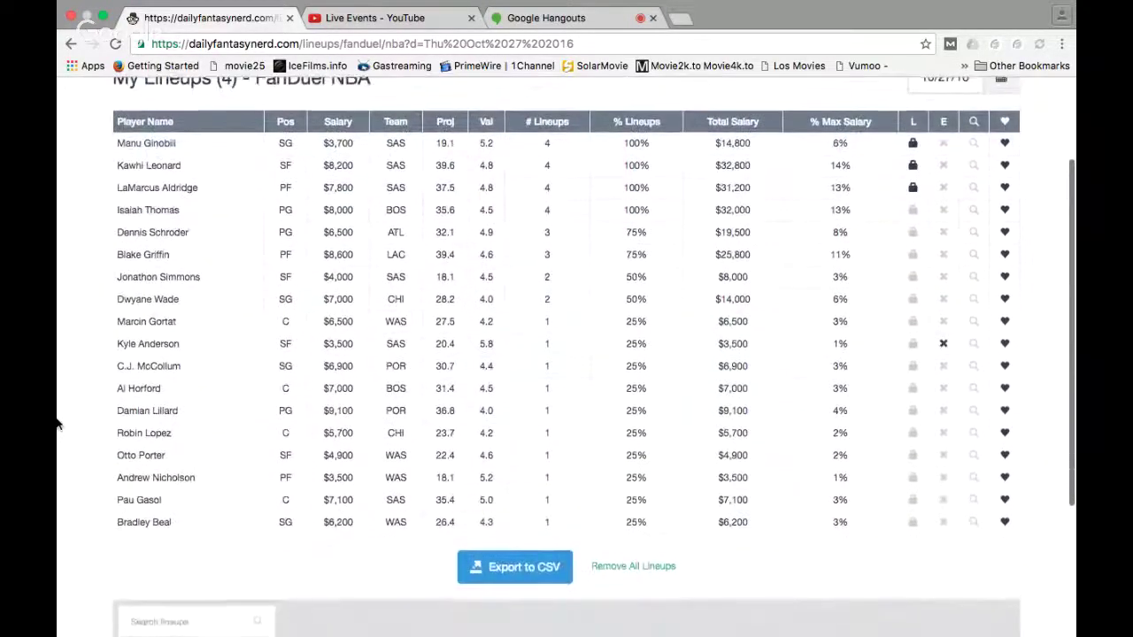
pyautogui.scroll(-1, 57, 425)
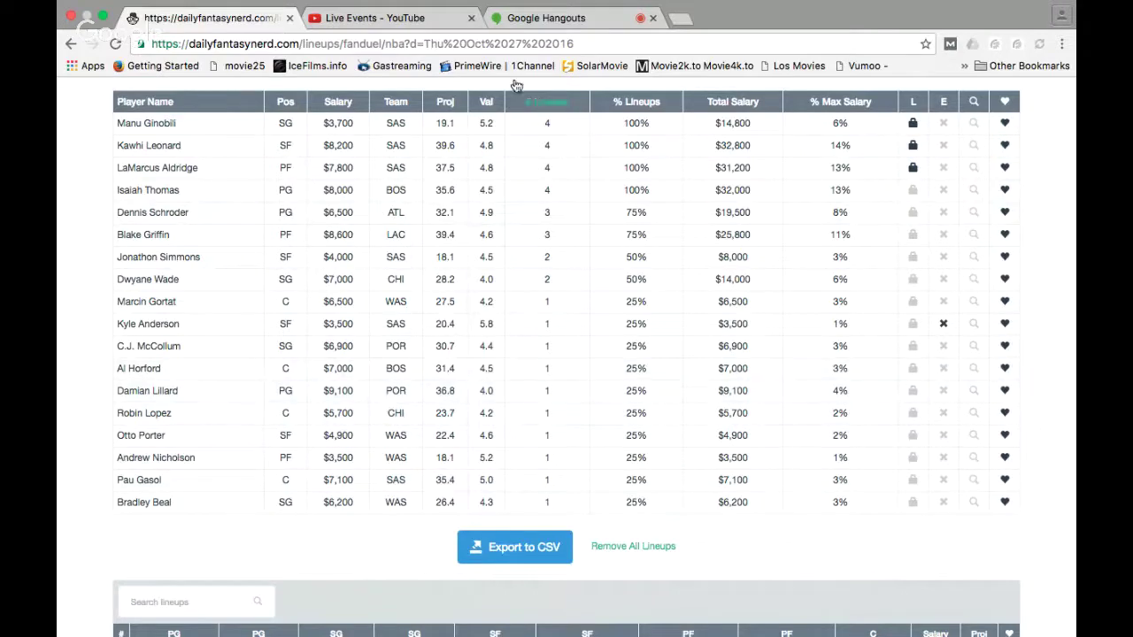
# Switch to the Google Hangouts page with the live broadcast
pyautogui.click(553, 39)
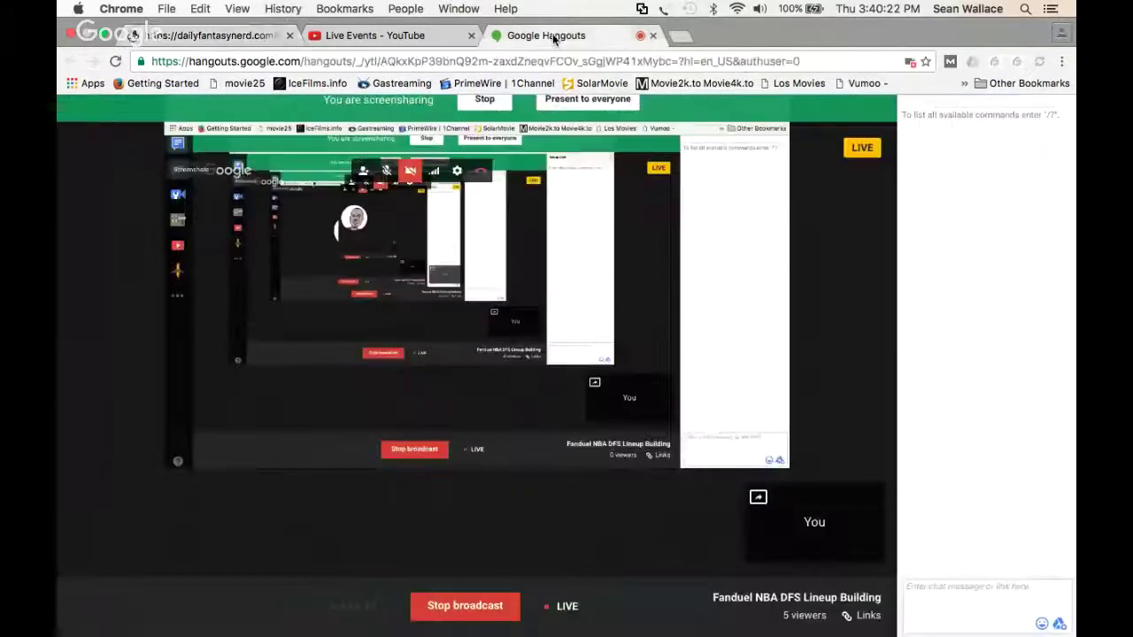